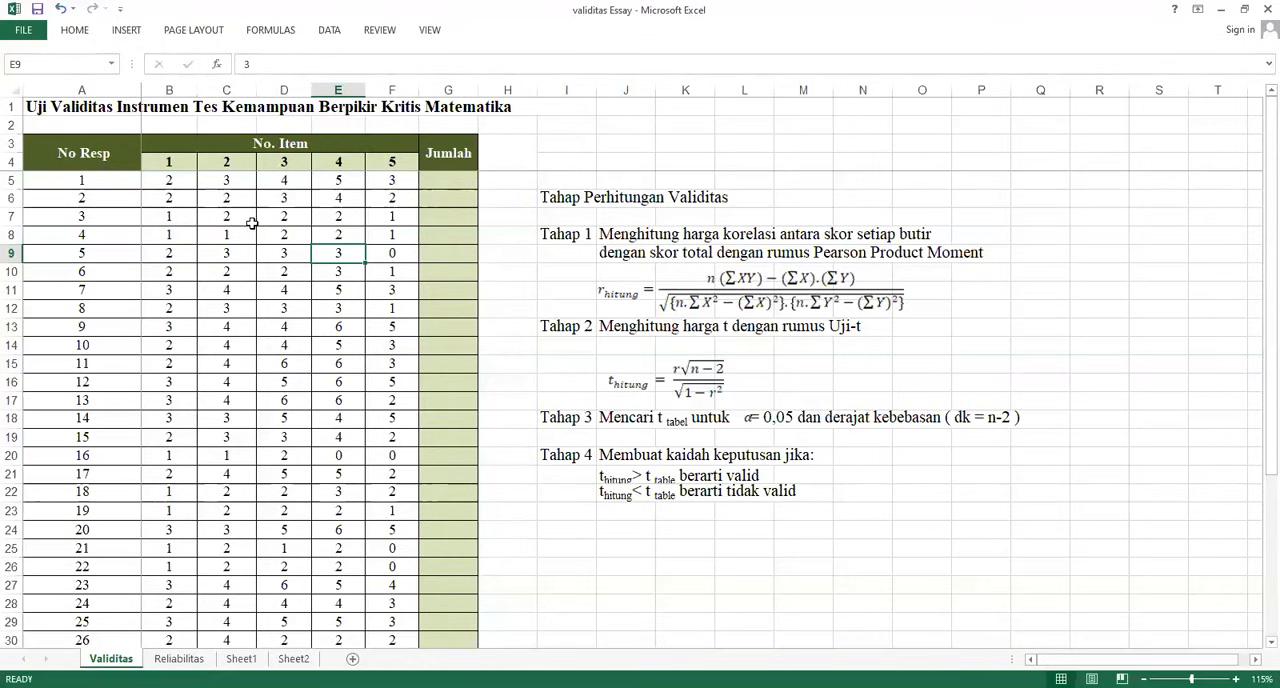
# Total the five item scores in G5 with =SUM(B5:F5) and fill the formula down the Jumlah column to G34
pyautogui.scroll(-3, 69, 468)
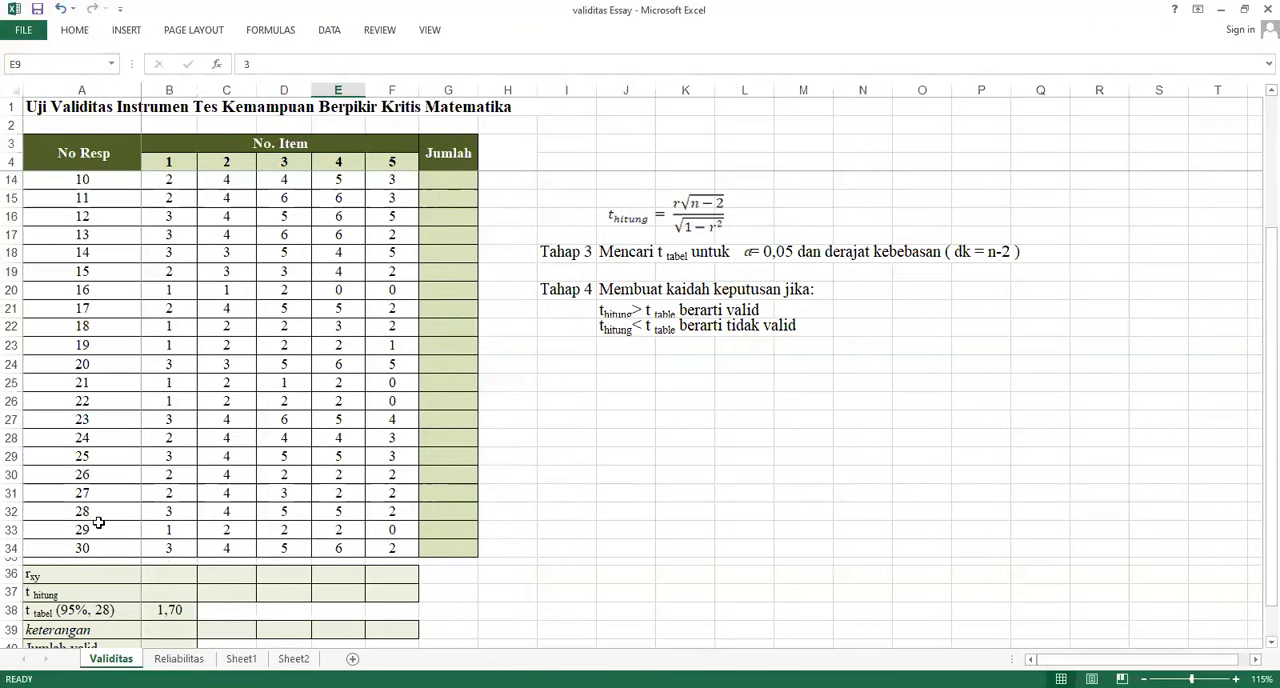
pyautogui.scroll(3, 255, 494)
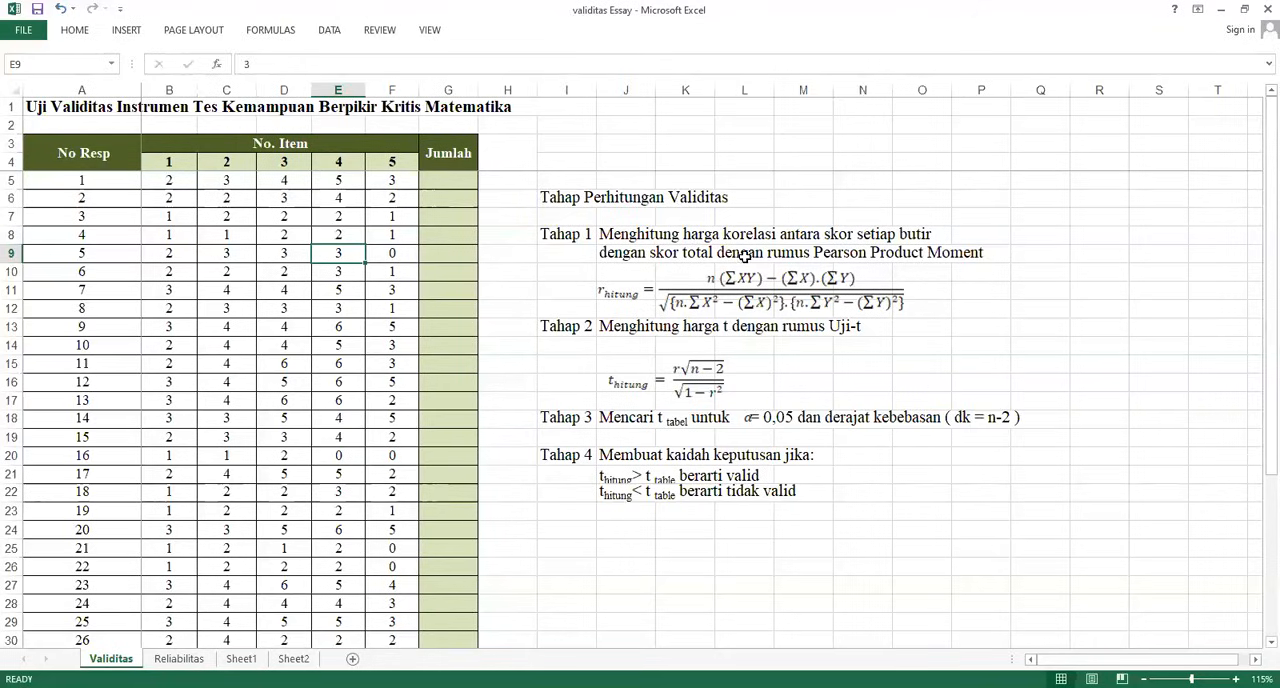
pyautogui.click(450, 176)
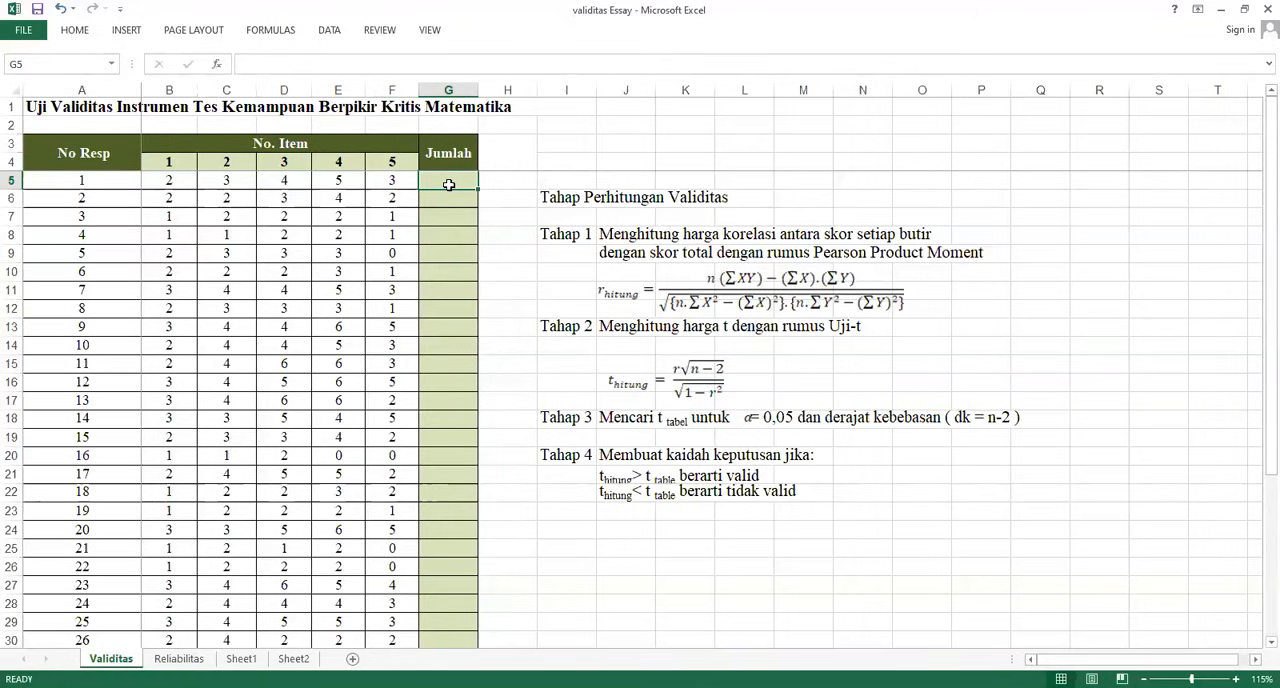
pyautogui.write('=')
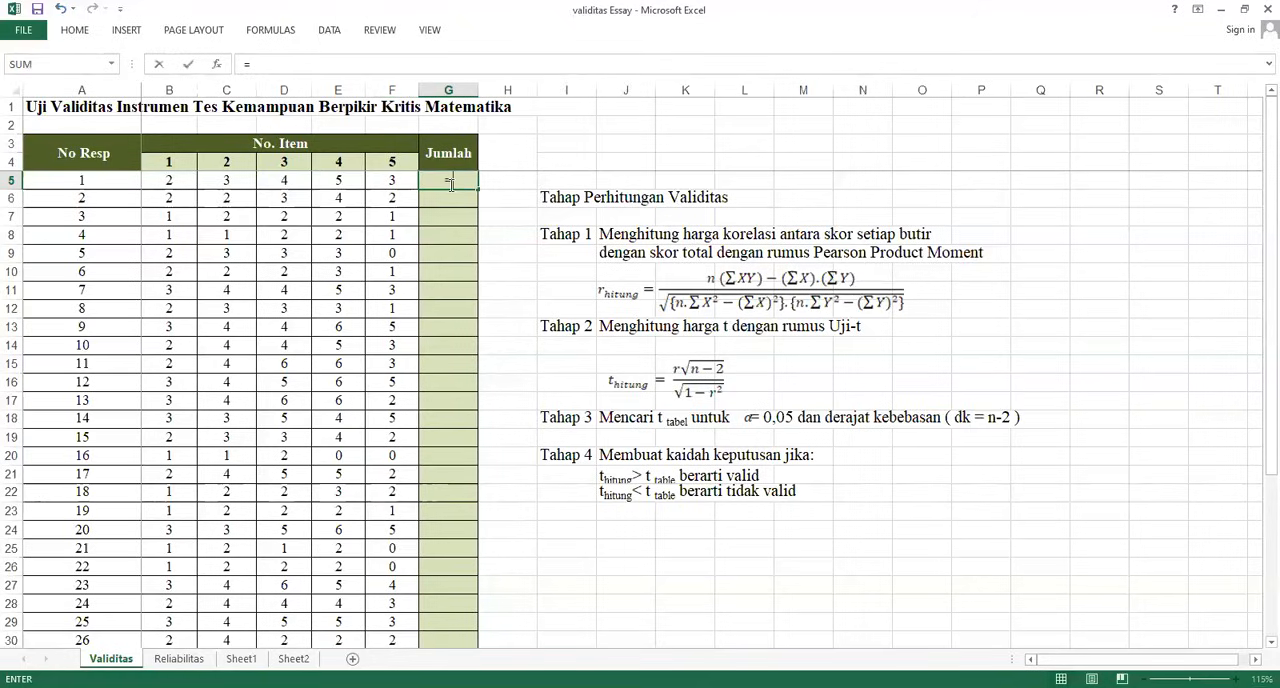
pyautogui.write('sum(')
pyautogui.click(175, 183)
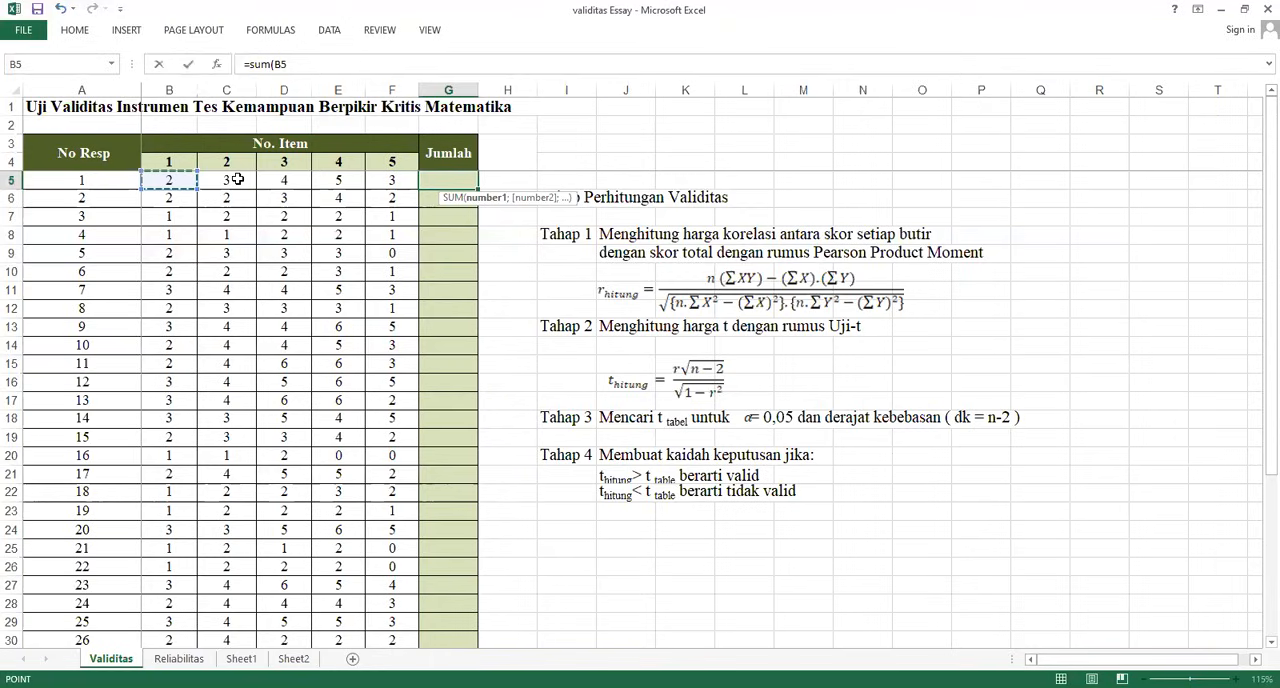
pyautogui.keyDown('shift'); pyautogui.click(366, 180); pyautogui.keyUp('shift')
pyautogui.press('Return')
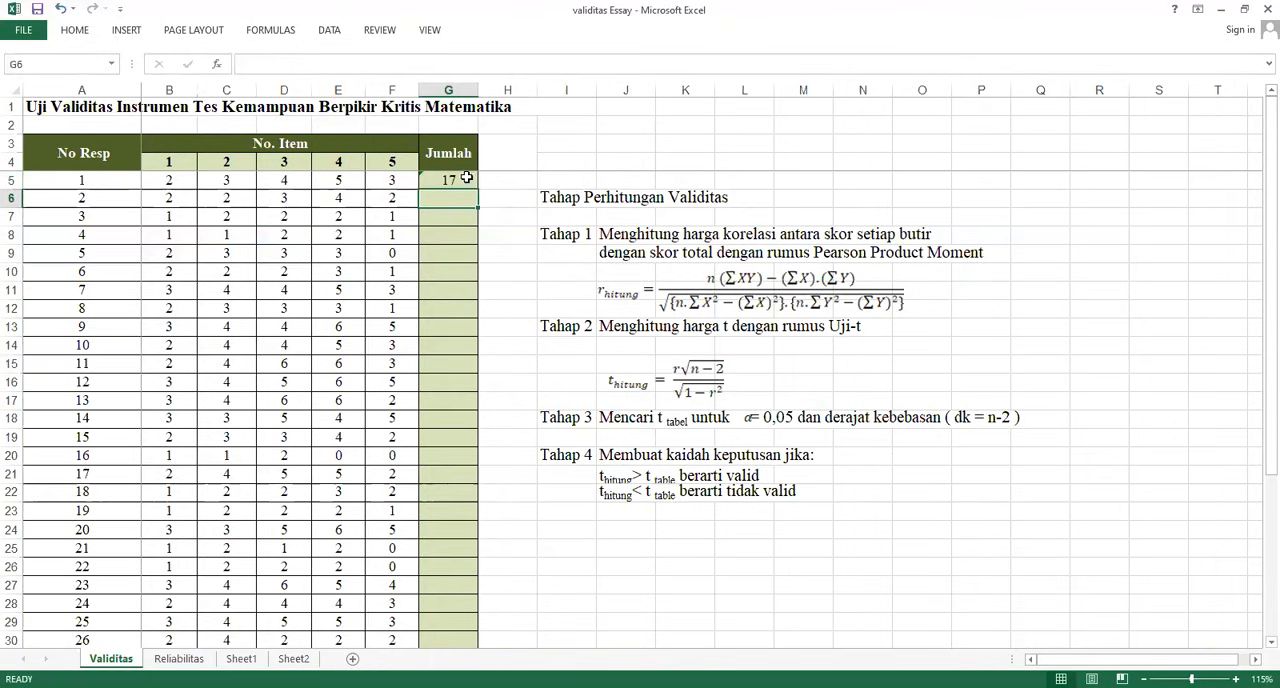
pyautogui.moveTo(476, 188); pyautogui.dragTo(443, 633)
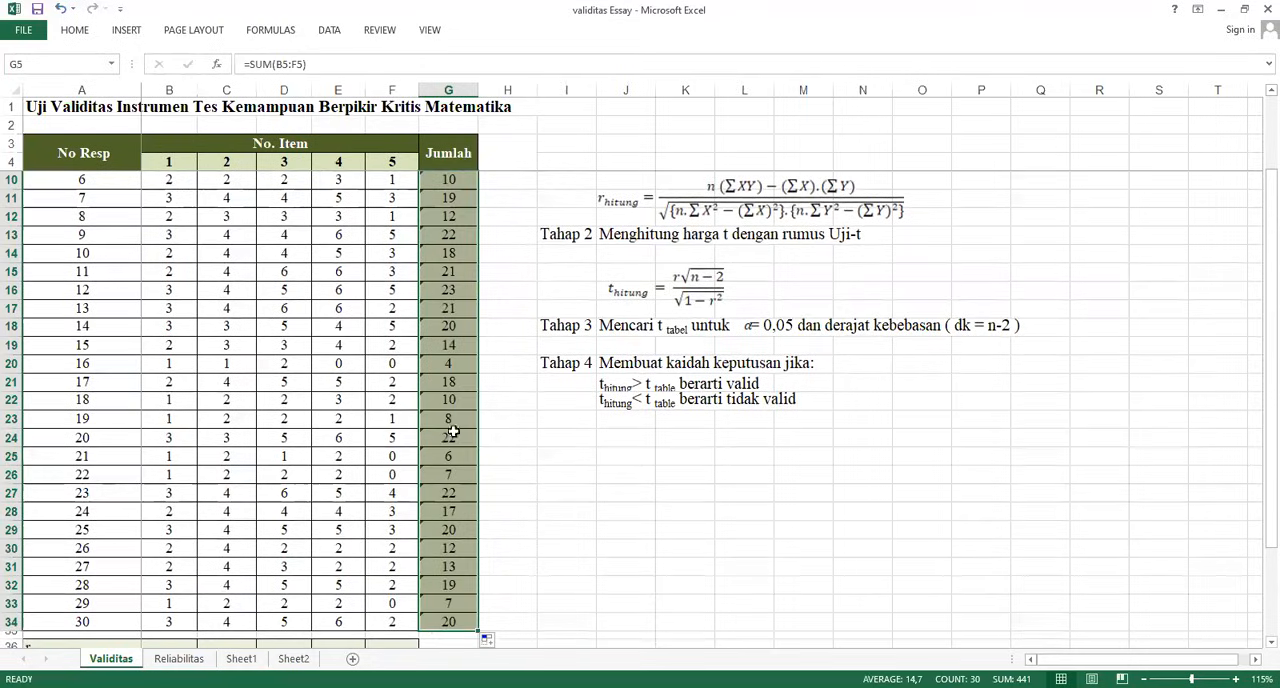
# In the rxy cell B36, enter =PEARSON(B5:B34;G5:G34) to correlate item 1 with the total scores
pyautogui.scroll(-4, 331, 429)
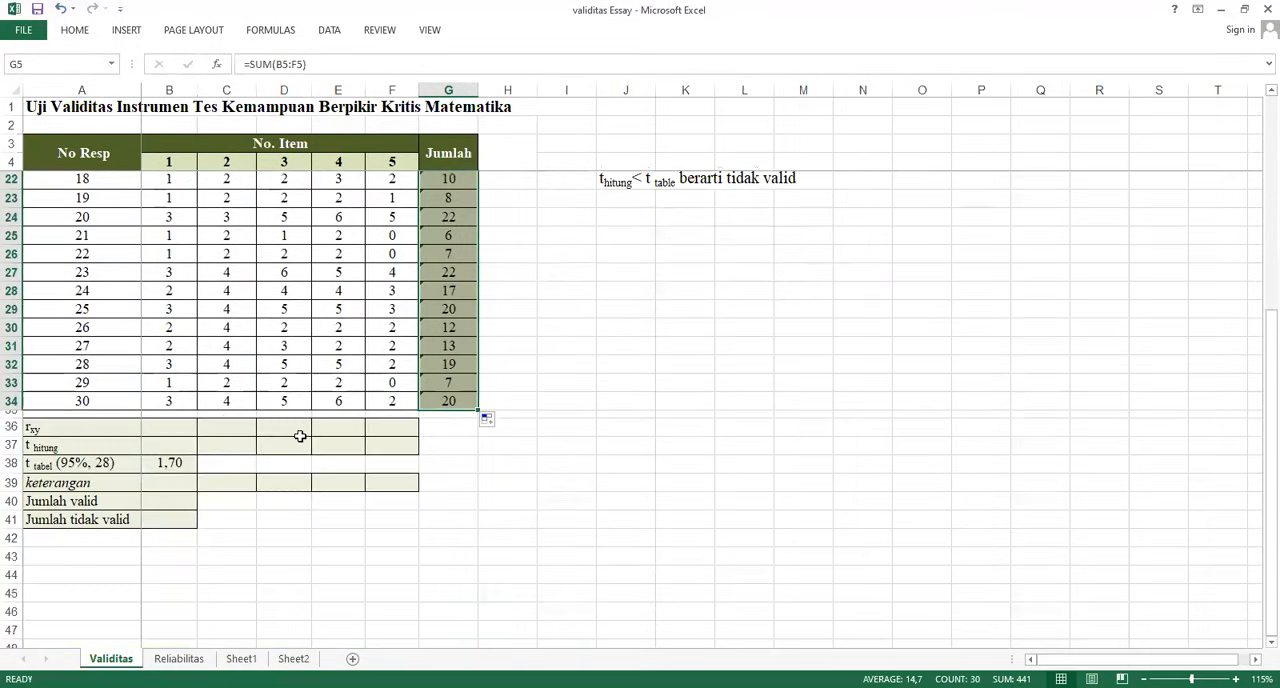
pyautogui.click(177, 428)
pyautogui.scroll(5, 729, 474)
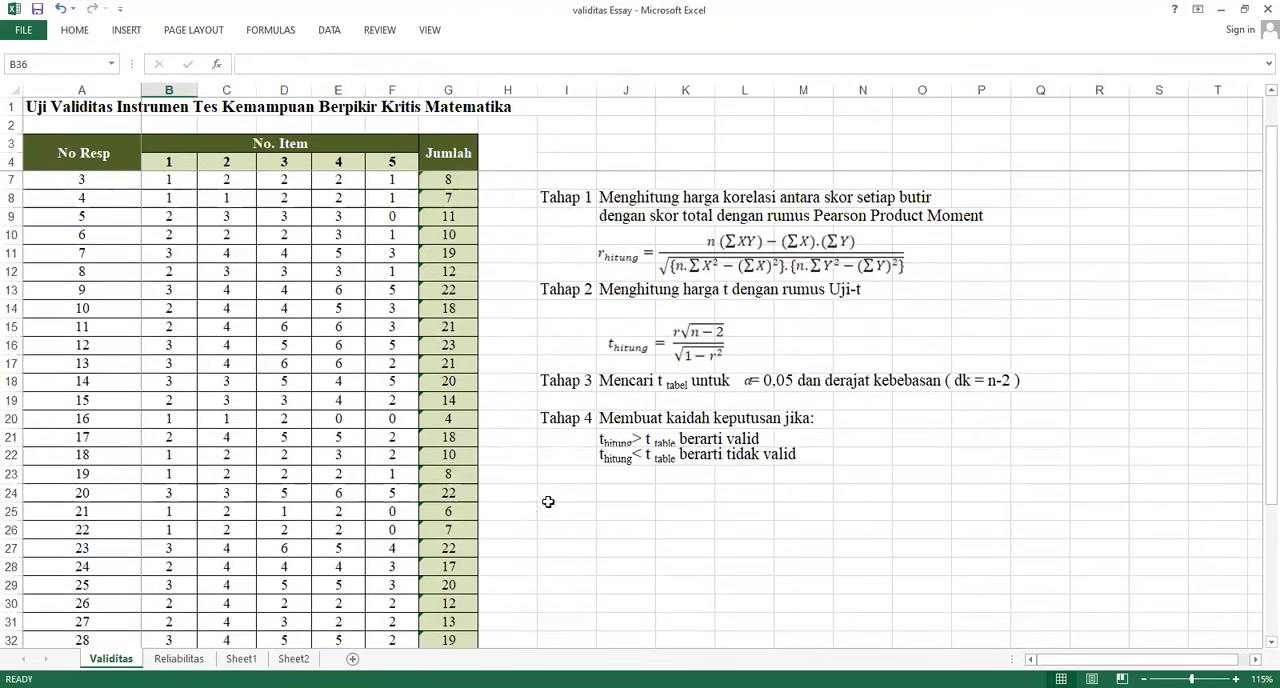
pyautogui.scroll(-2, 268, 554)
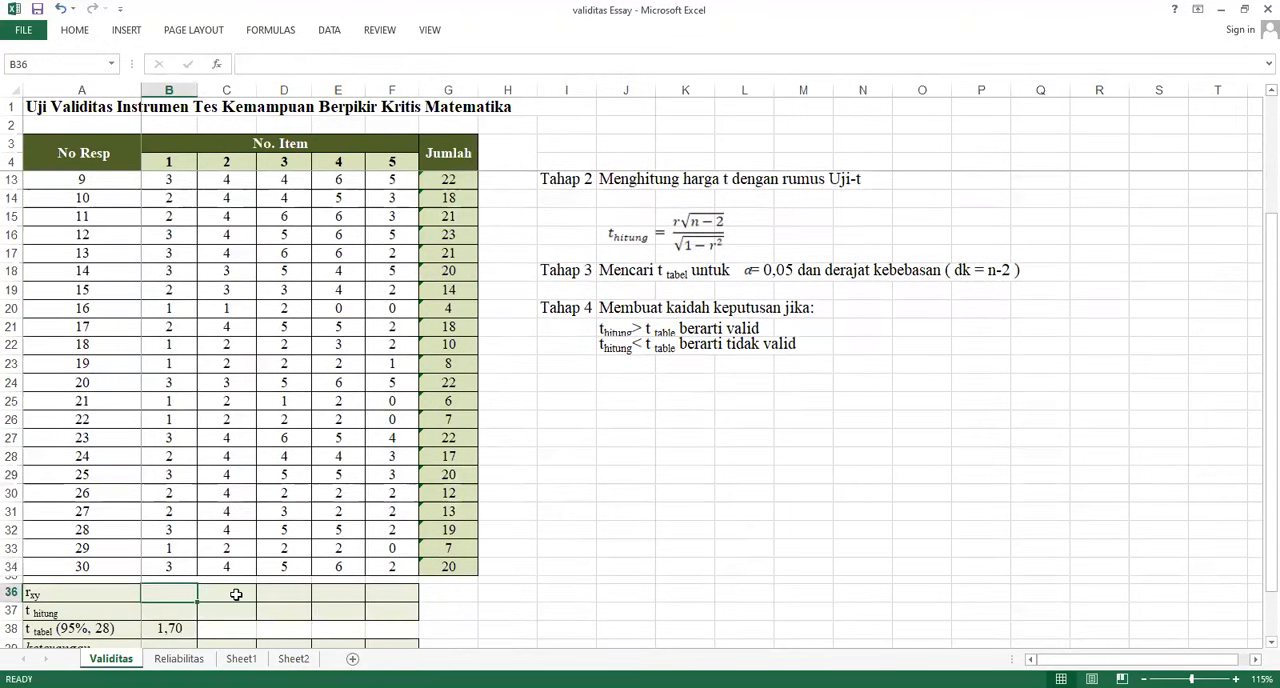
pyautogui.write('=')
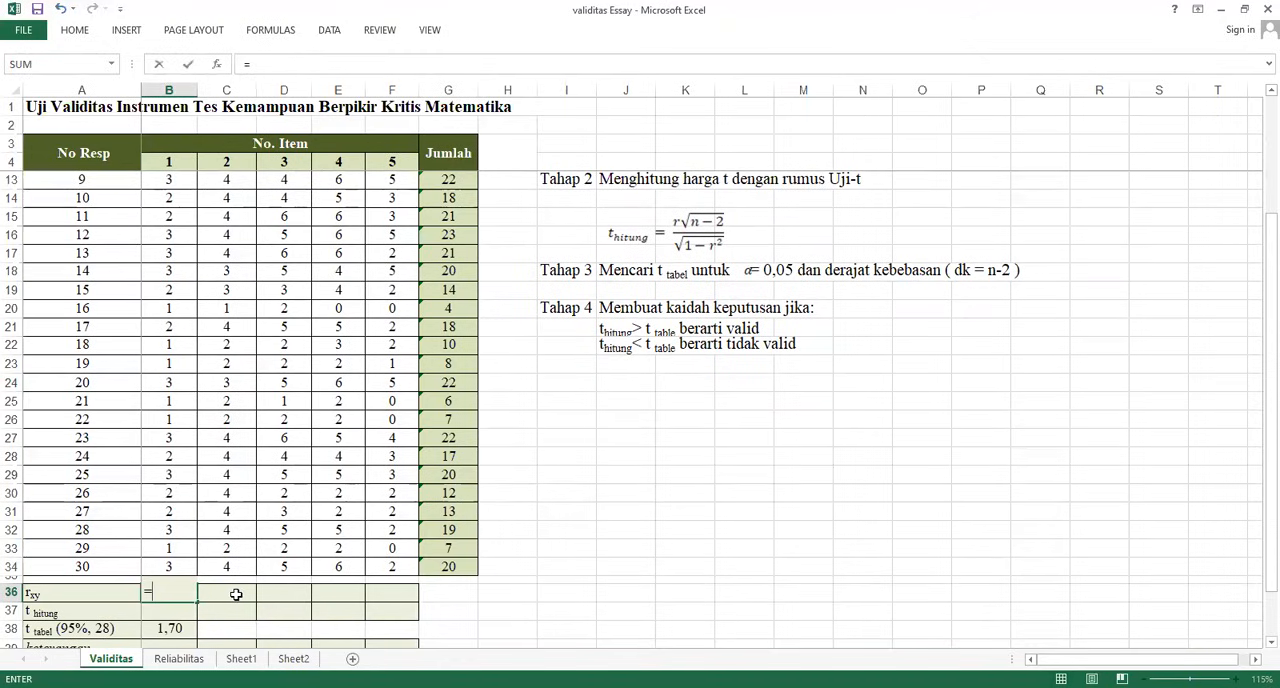
pyautogui.write('PEAR')
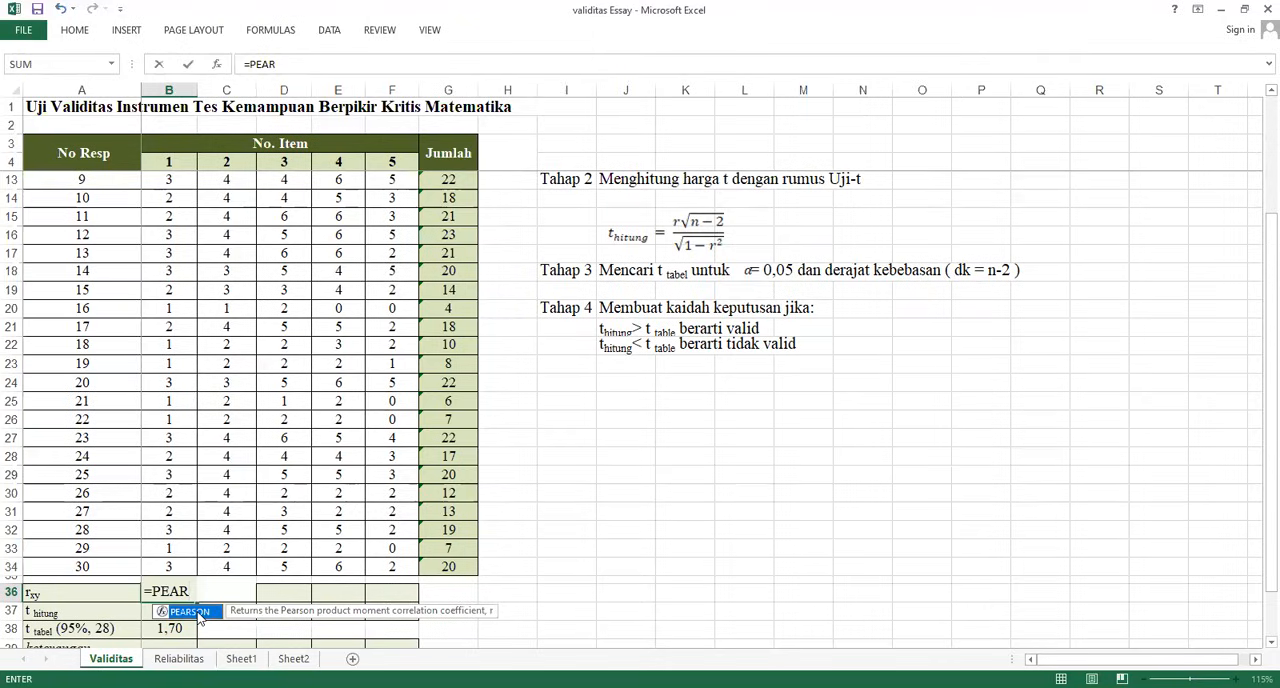
pyautogui.press('Tab')
pyautogui.click(172, 567)
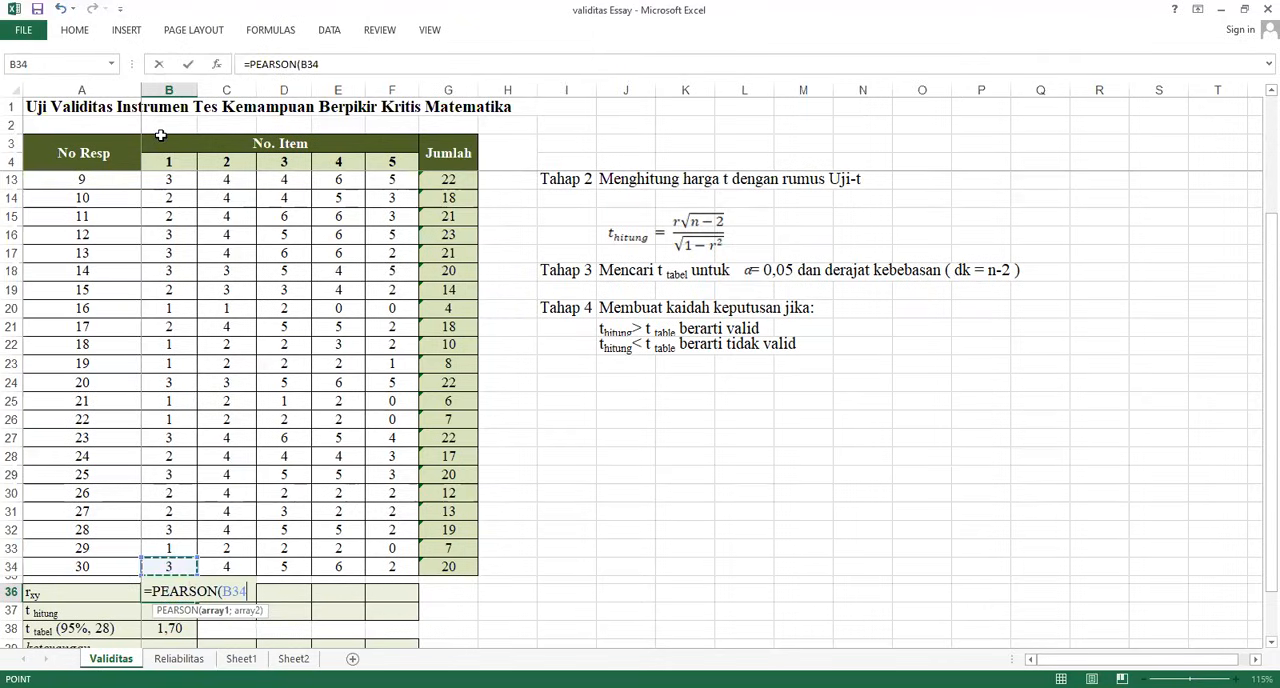
pyautogui.moveTo(160, 135); pyautogui.dragTo(170, 181)
pyautogui.write(';')
pyautogui.click(433, 180)
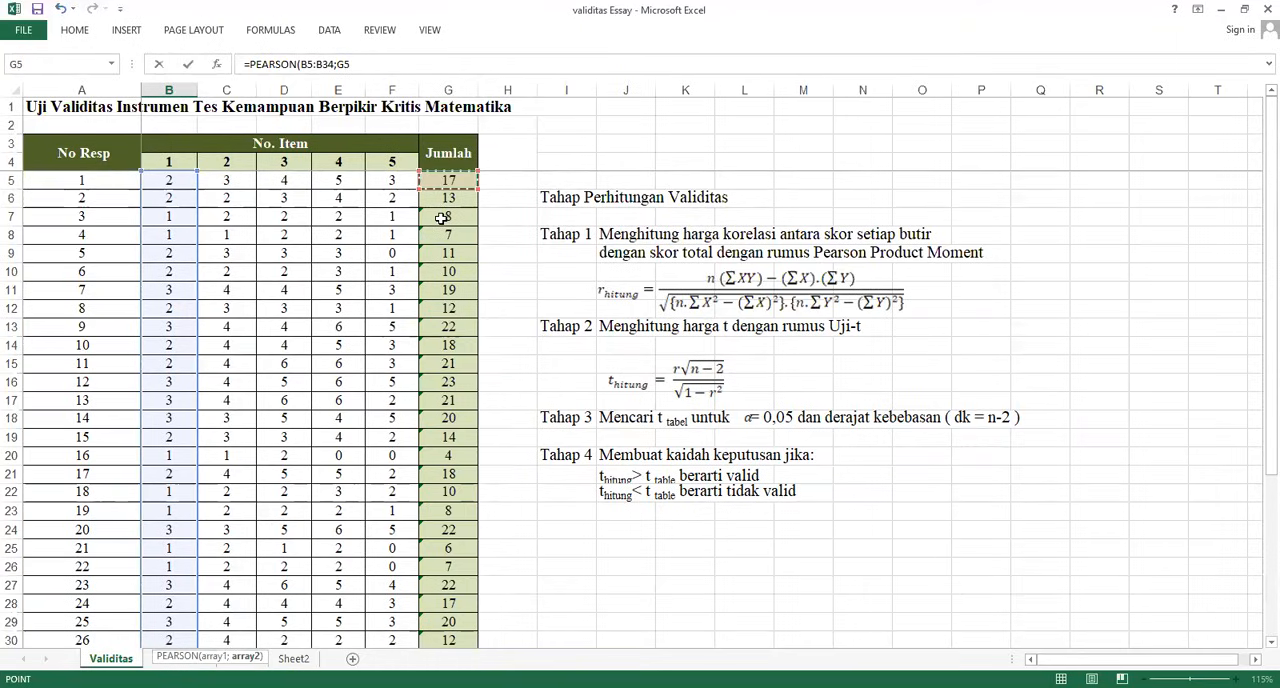
pyautogui.moveTo(441, 218); pyautogui.dragTo(461, 590)
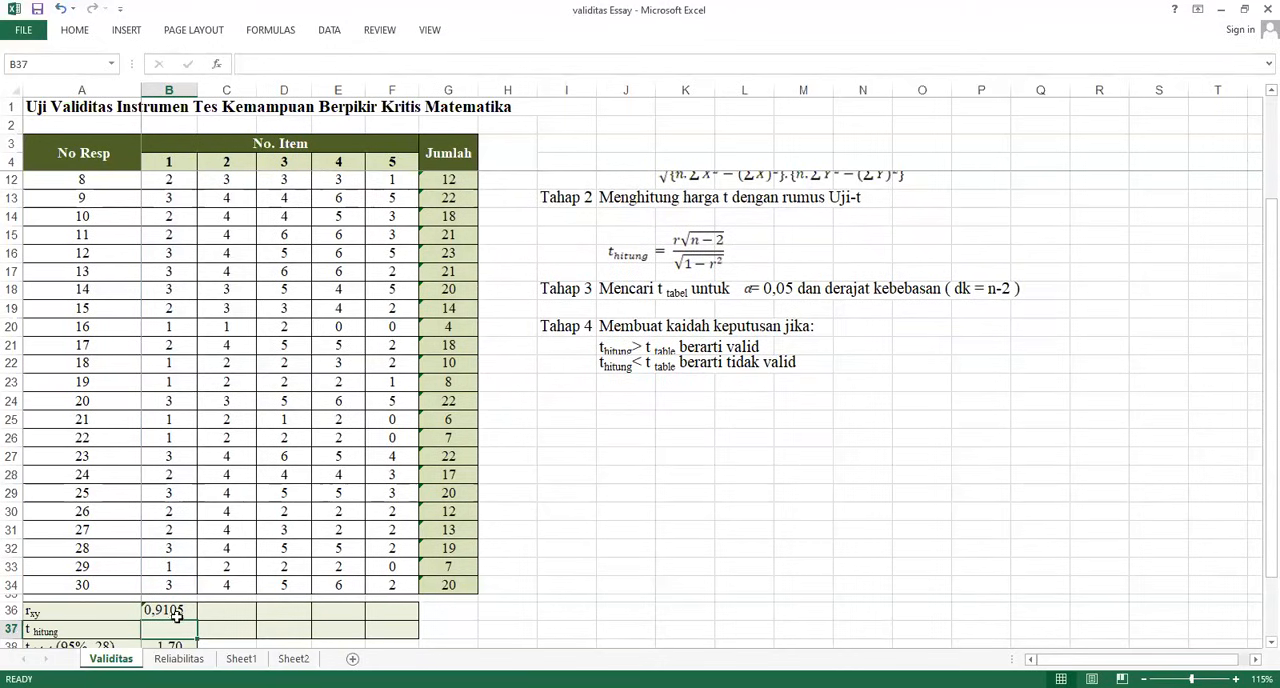
# Make the total-score range in B36's formula absolute as $G$5:$G$34 and fill the formula across to F36
pyautogui.click(176, 612)
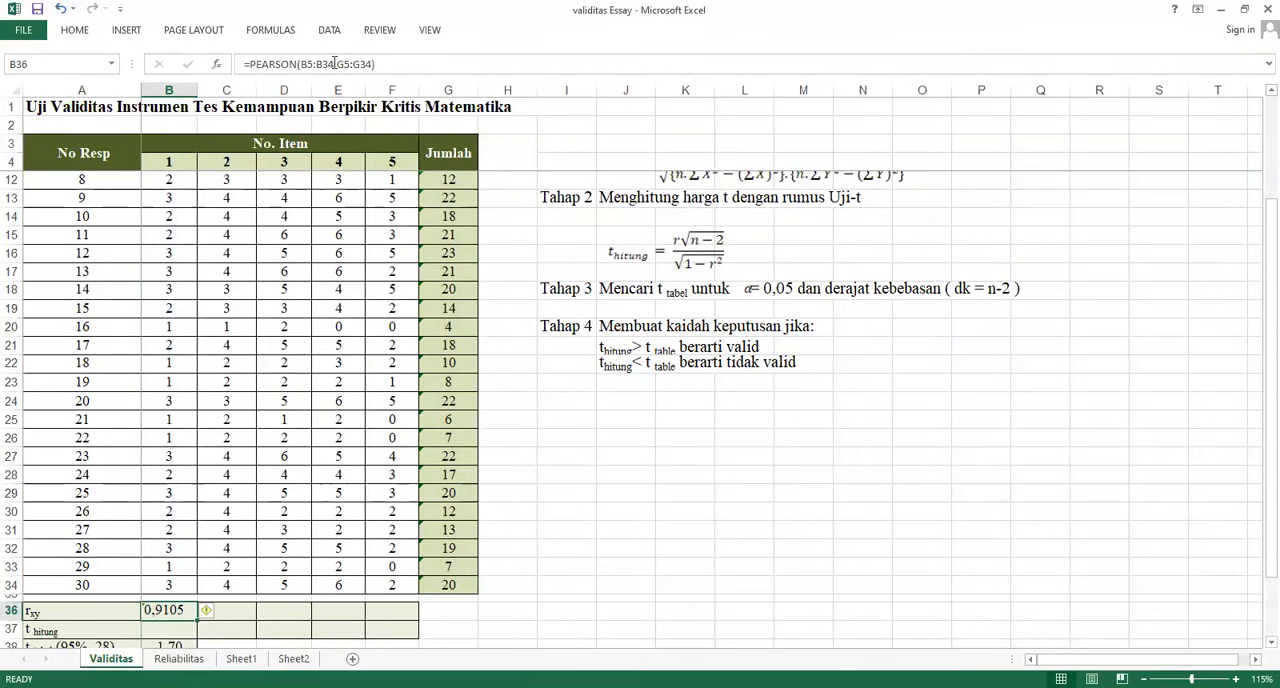
pyautogui.moveTo(337, 63); pyautogui.dragTo(374, 63)
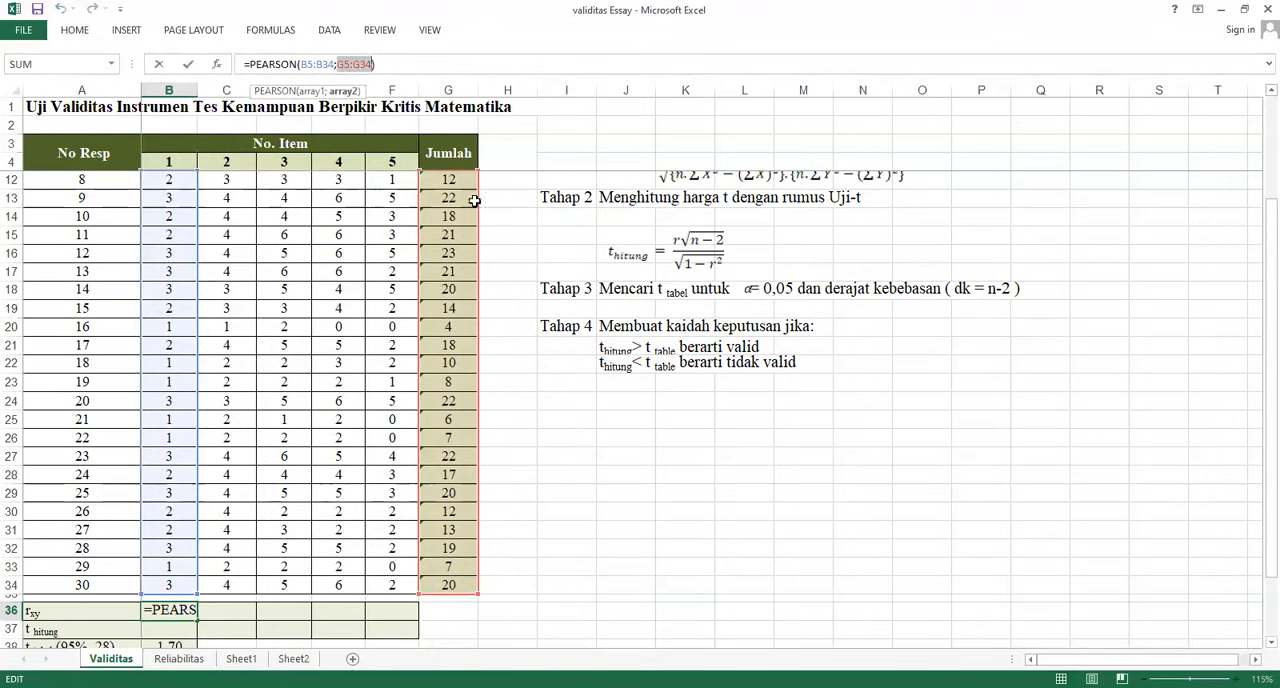
pyautogui.press('F4')
pyautogui.press('Return')
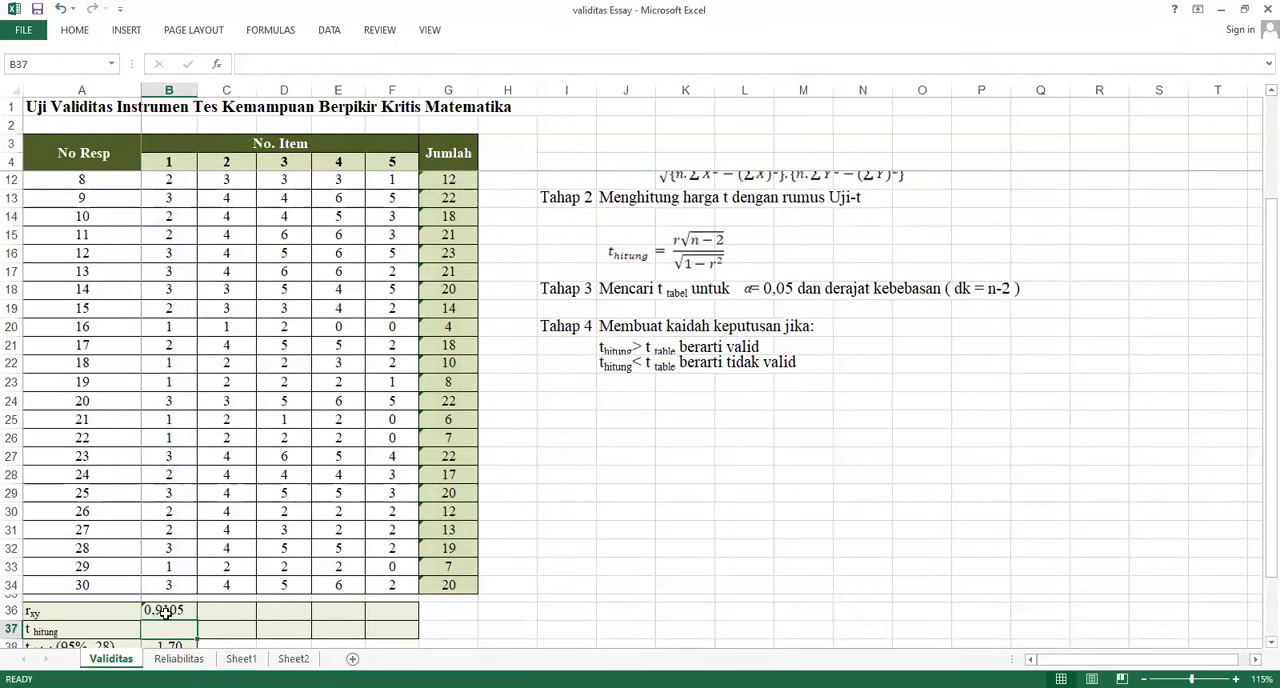
pyautogui.click(166, 612)
pyautogui.moveTo(197, 622); pyautogui.dragTo(392, 612)
pyautogui.scroll(-1, 284, 620)
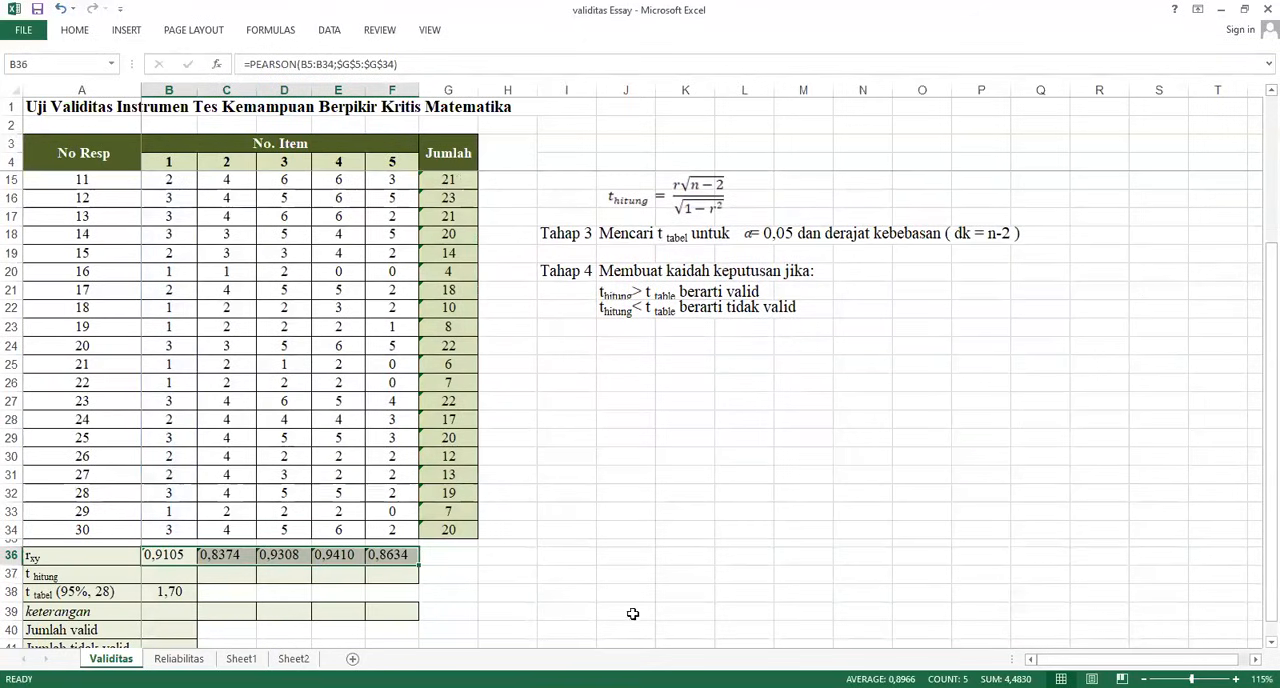
# Start the t hitung formula in B37 with the numerator =(B36*SQRT($A$34-2))
pyautogui.scroll(3, 632, 611)
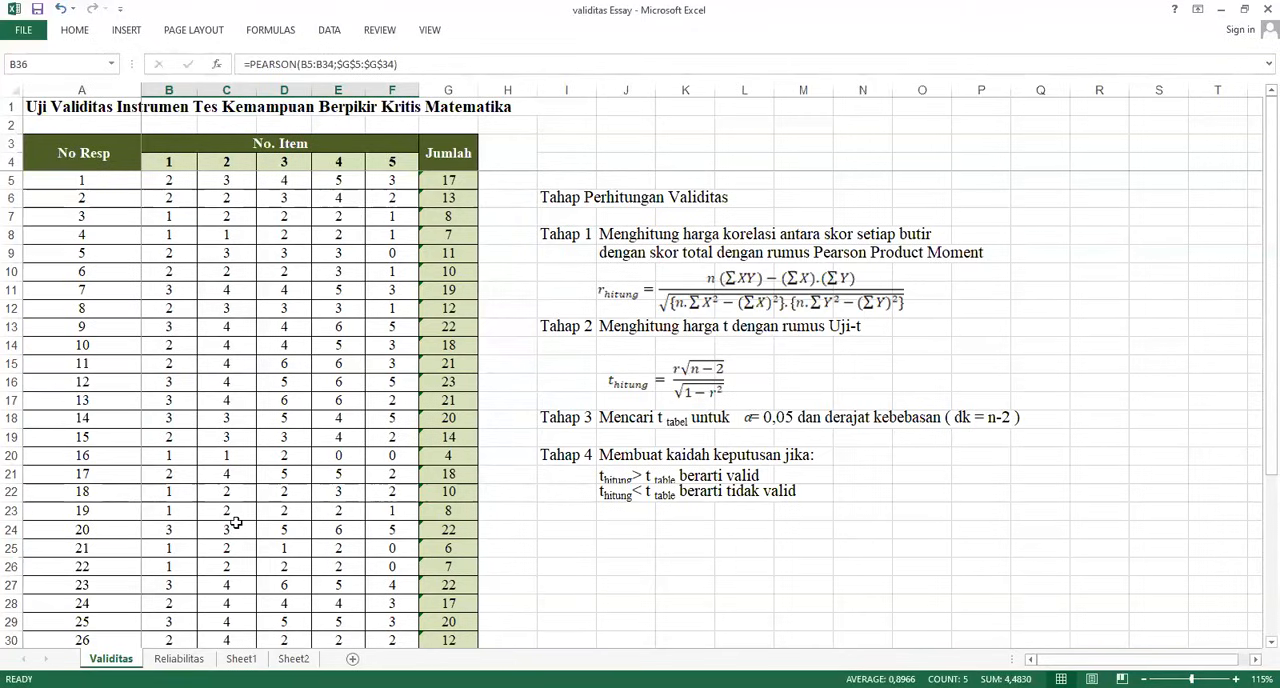
pyautogui.scroll(-2, 236, 522)
pyautogui.scroll(-1, 236, 522)
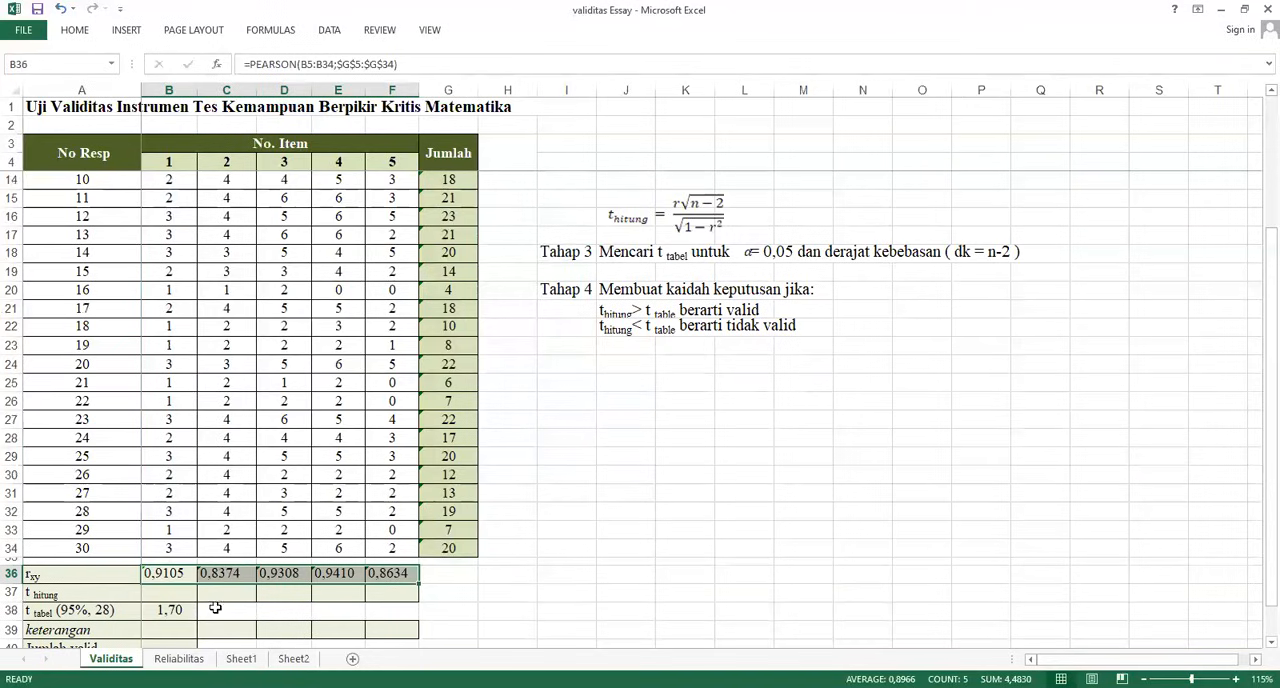
pyautogui.click(164, 593)
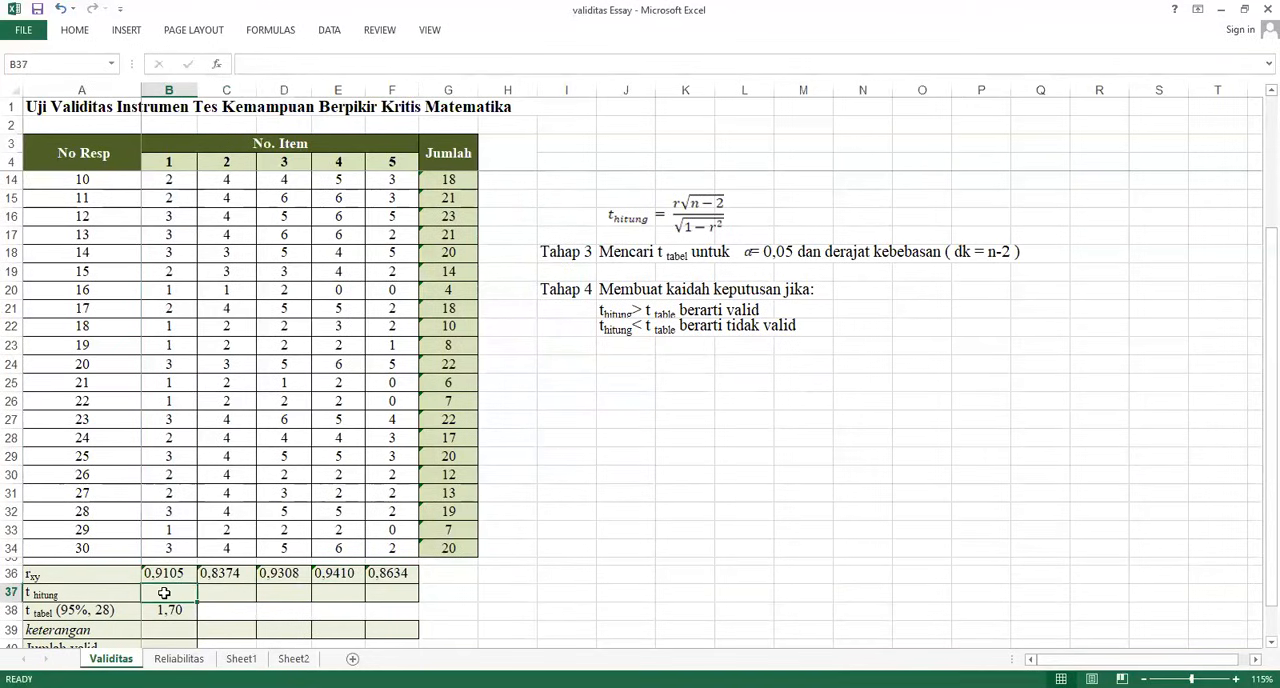
pyautogui.write('=')
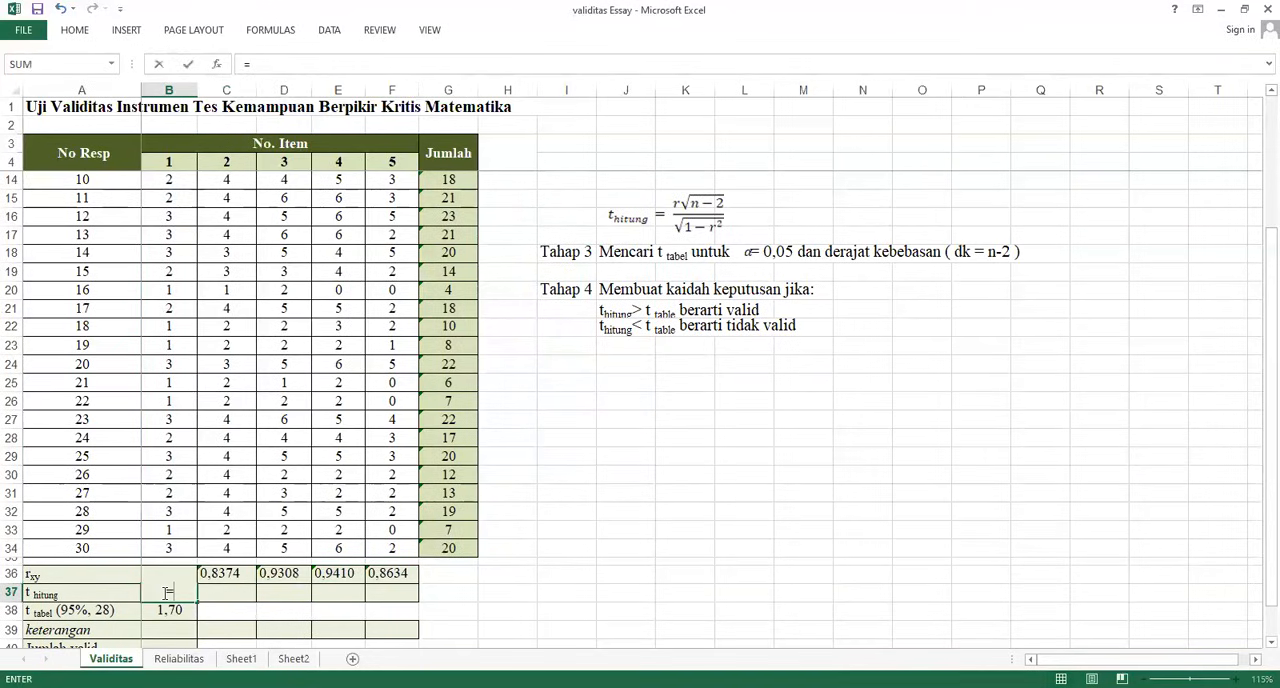
pyautogui.click(216, 574)
pyautogui.press('Left')
pyautogui.click(249, 64)
pyautogui.write('(B36*')
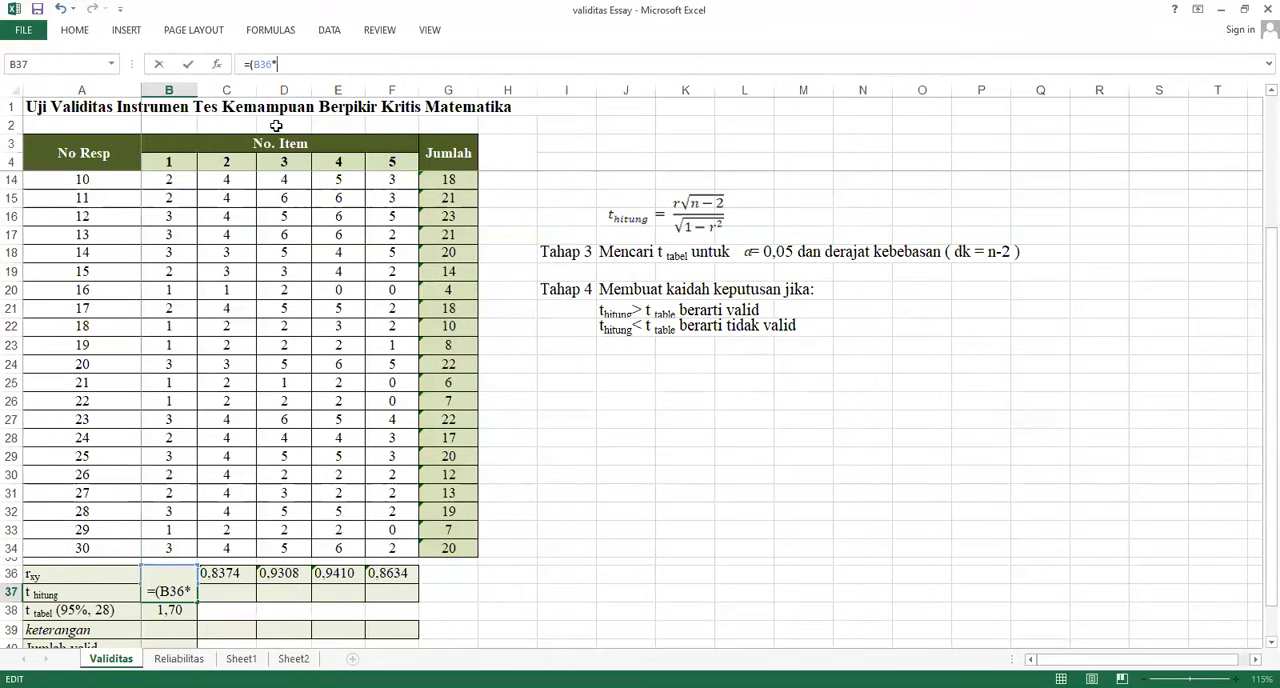
pyautogui.write('SQRT')
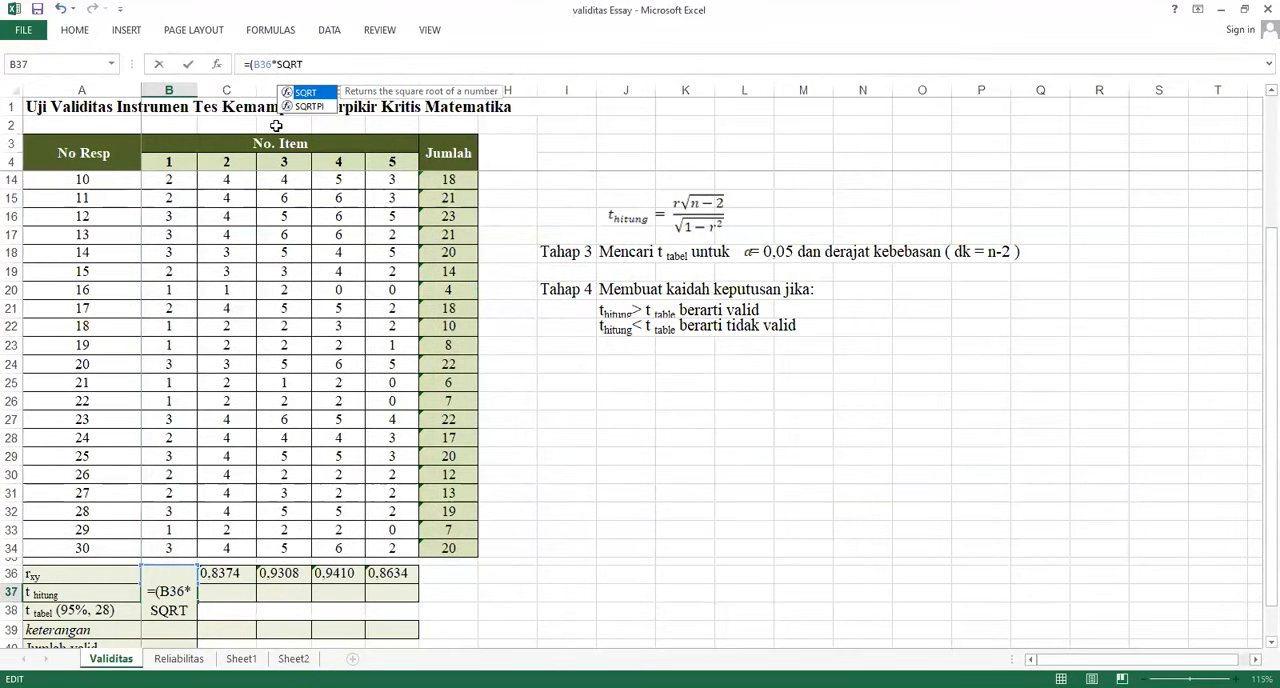
pyautogui.write('(')
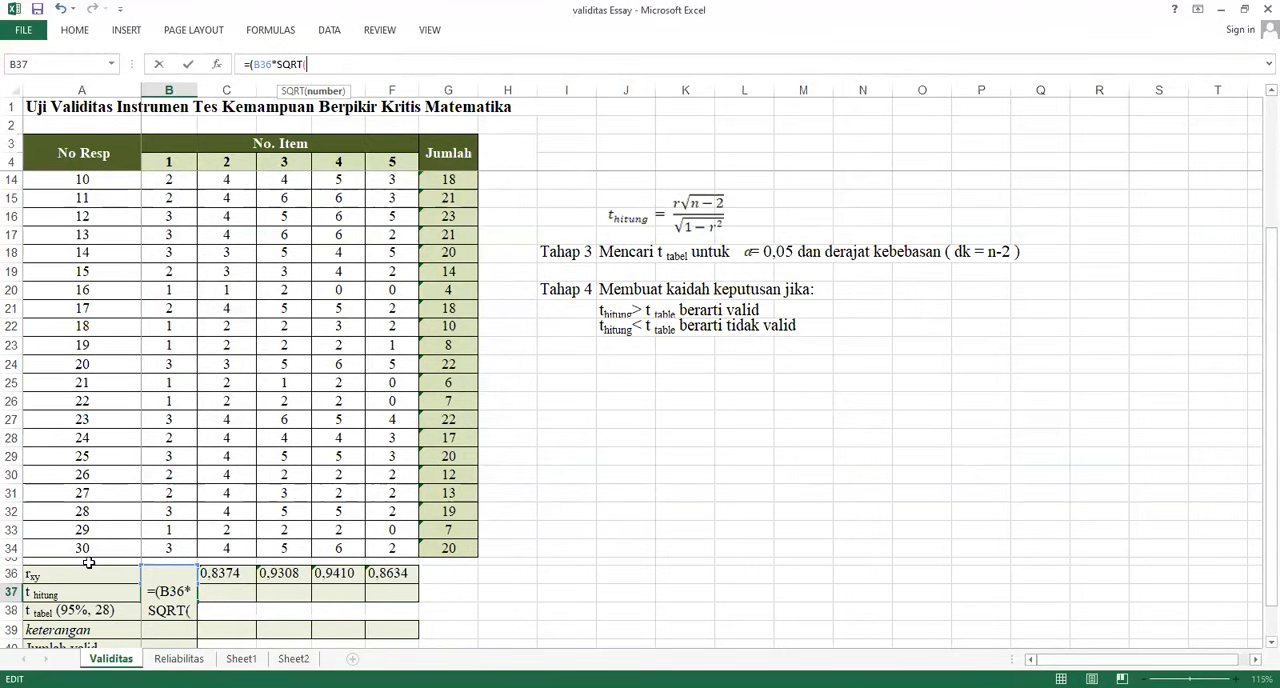
pyautogui.click(90, 549)
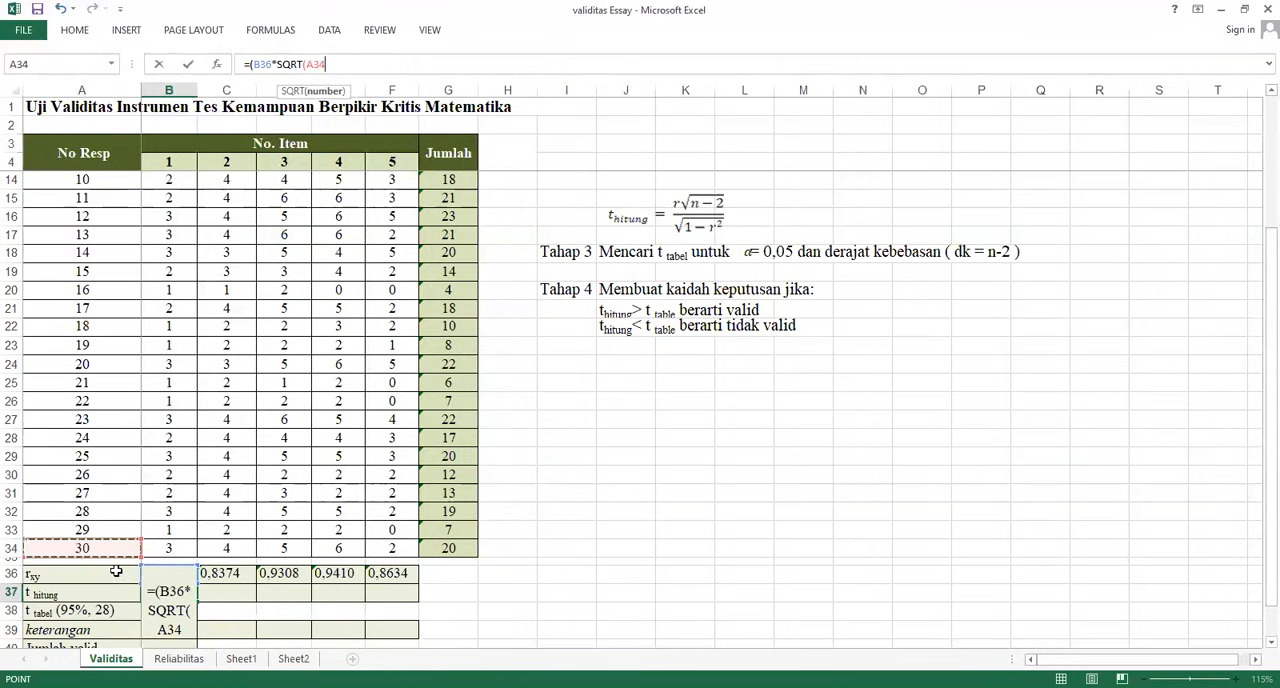
pyautogui.press('F4')
pyautogui.write('-')
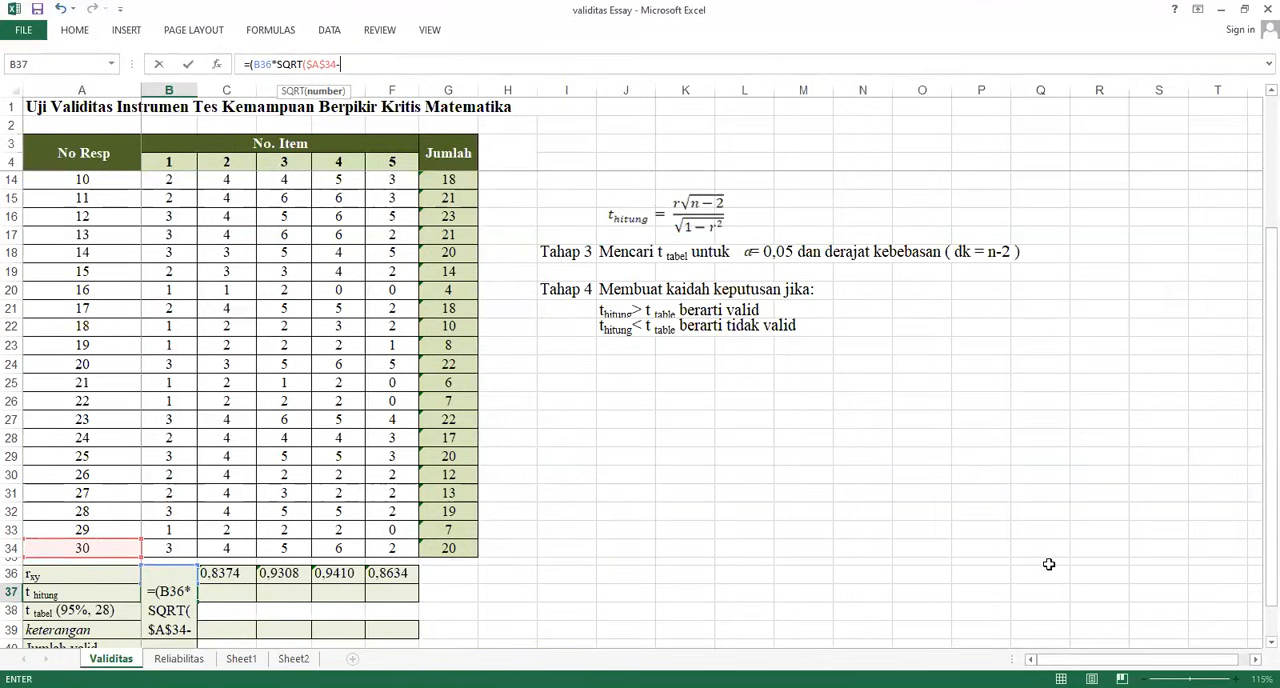
pyautogui.write('2))')
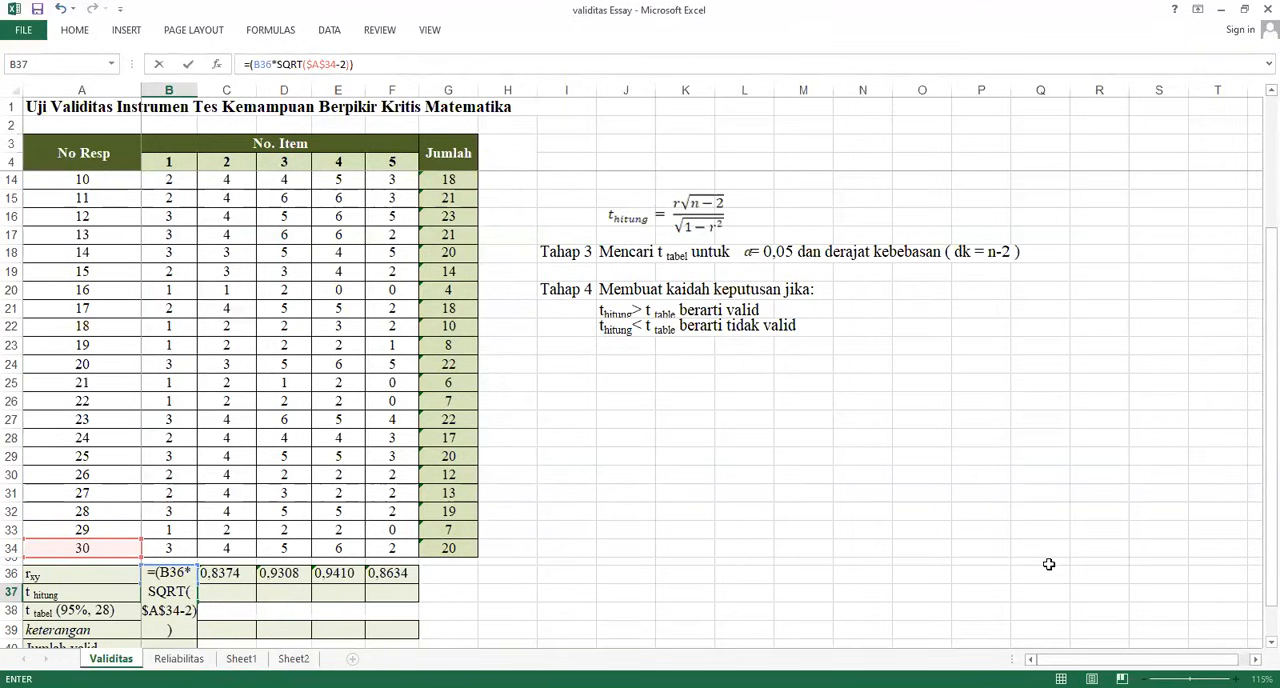
pyautogui.write('/(SQRT(')
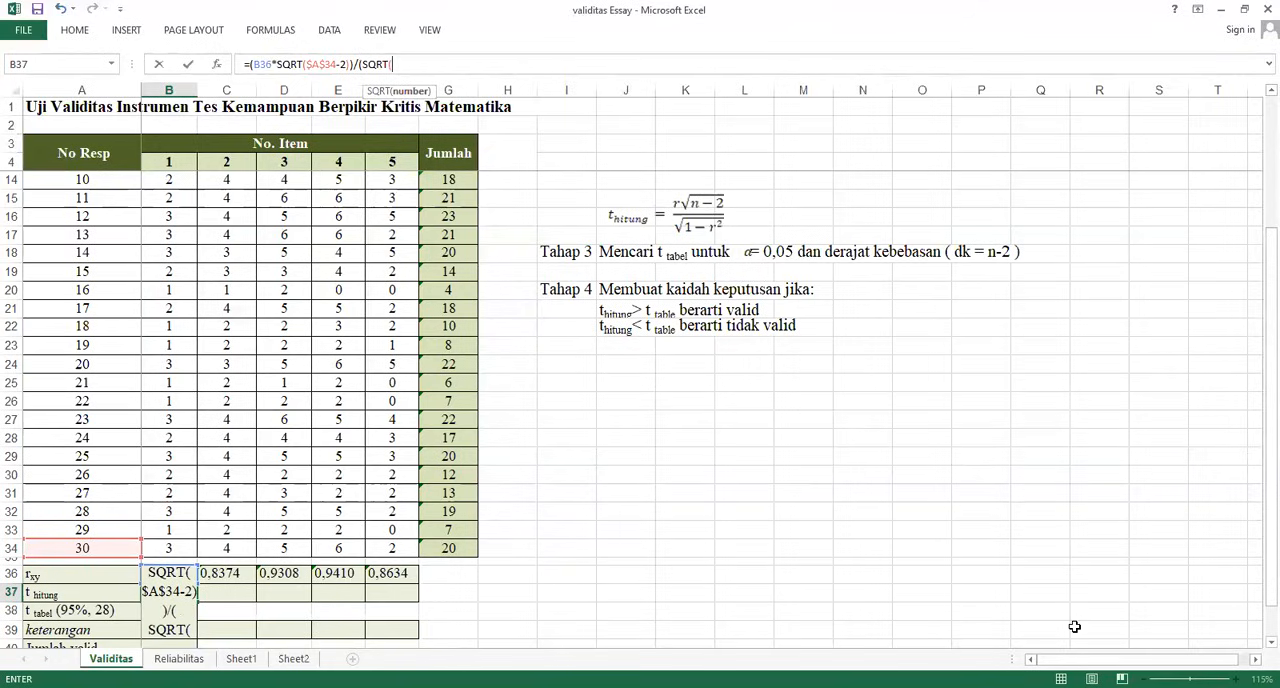
pyautogui.write('1-')
# Complete the B37 formula by dividing by (SQRT(1-B36^2)), accept the proposed parenthesis correction, and reselect the cell
pyautogui.press('Up')
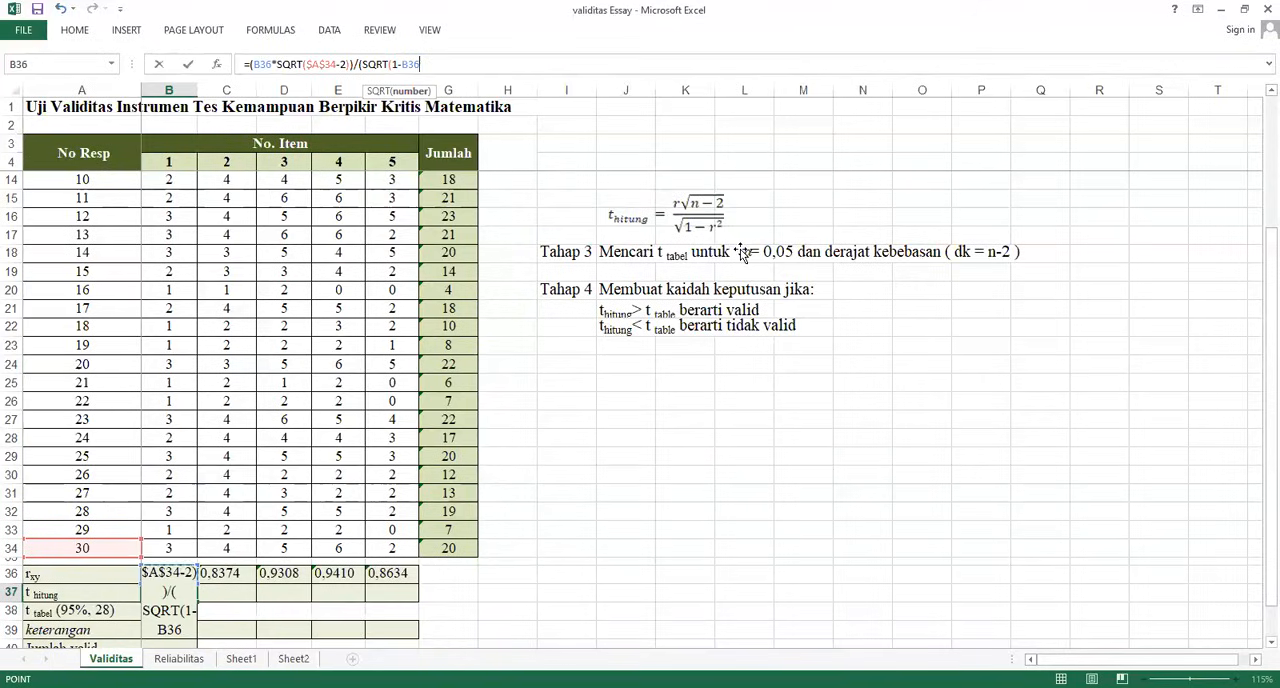
pyautogui.write('^2)')
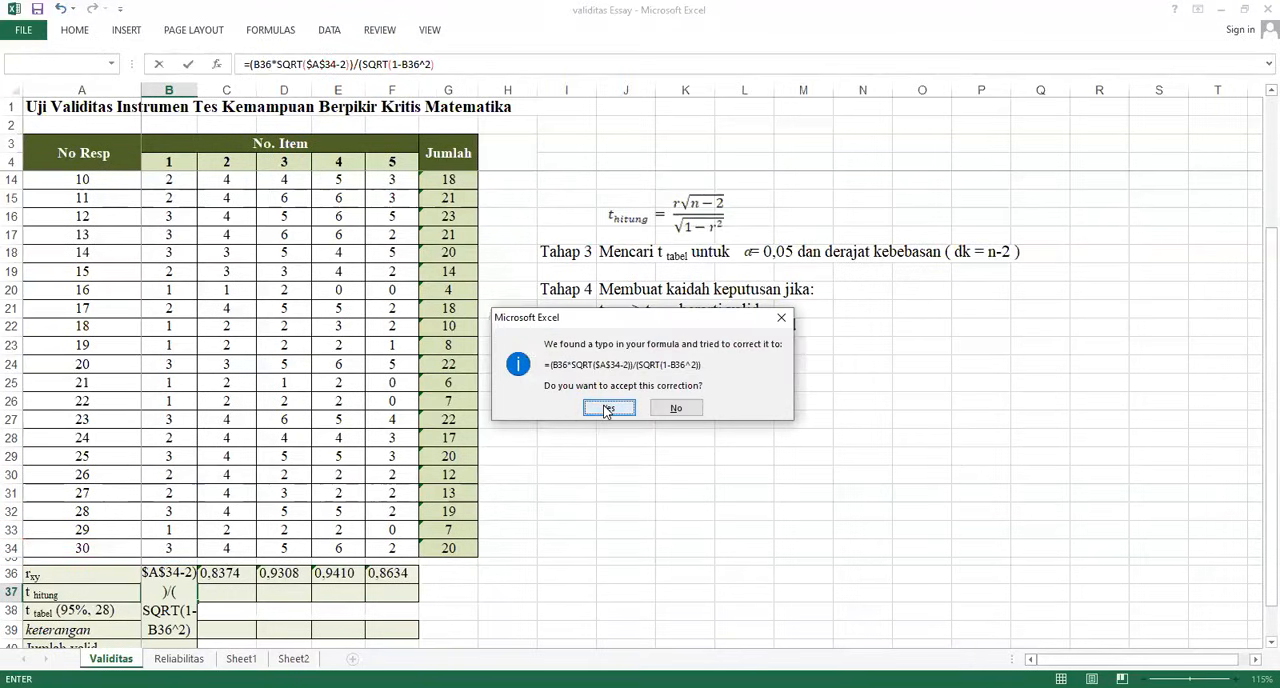
pyautogui.click(607, 408)
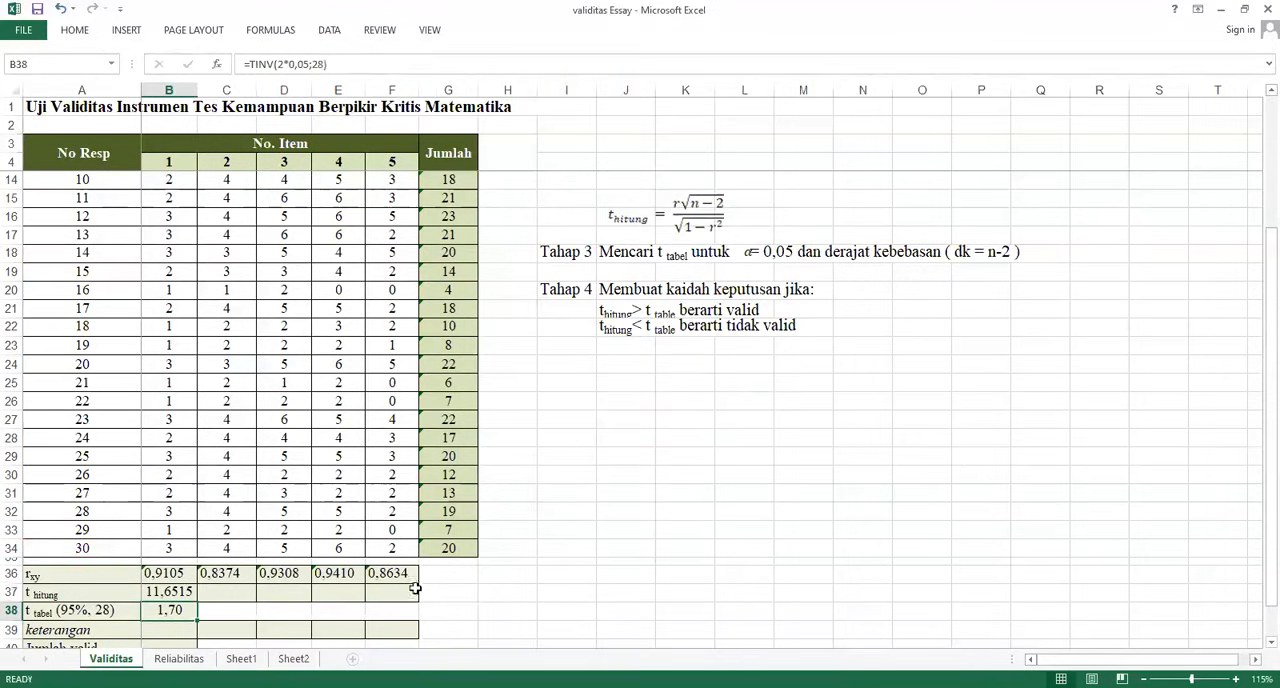
pyautogui.click(163, 590)
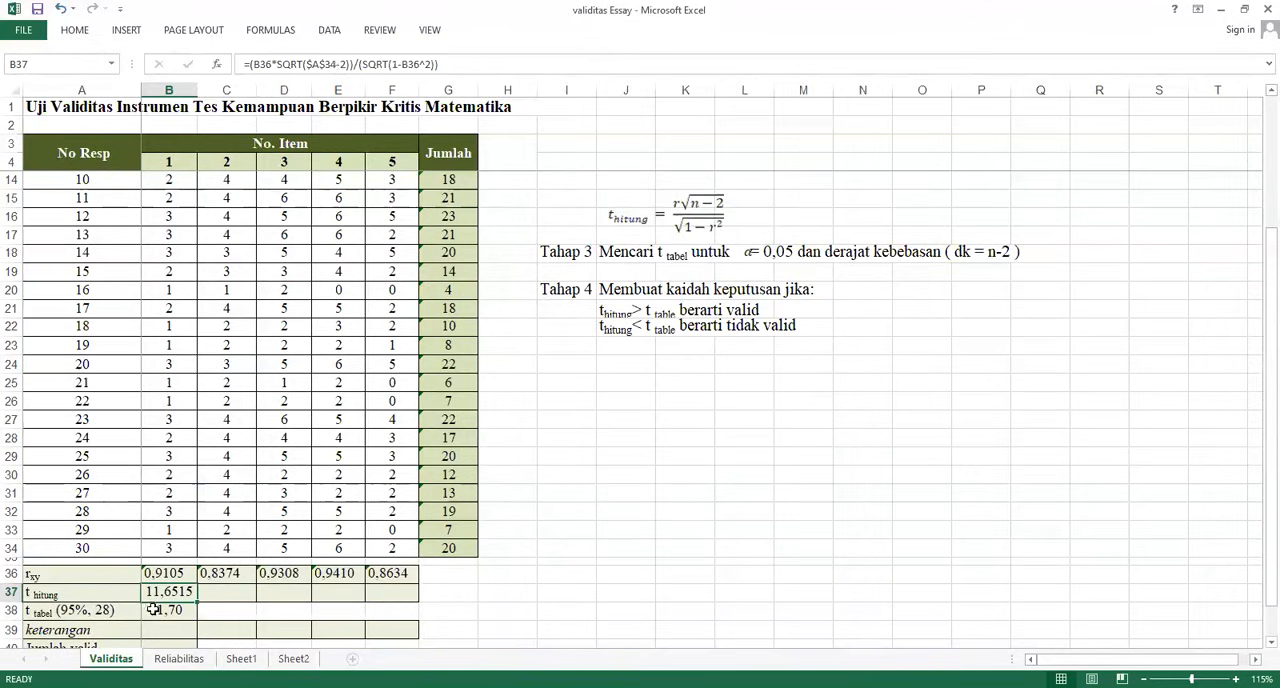
# Fill the t hitung formula across to F37 and start the keterangan formula in B39 with =IF(B37>B38
pyautogui.moveTo(197, 606); pyautogui.dragTo(416, 604)
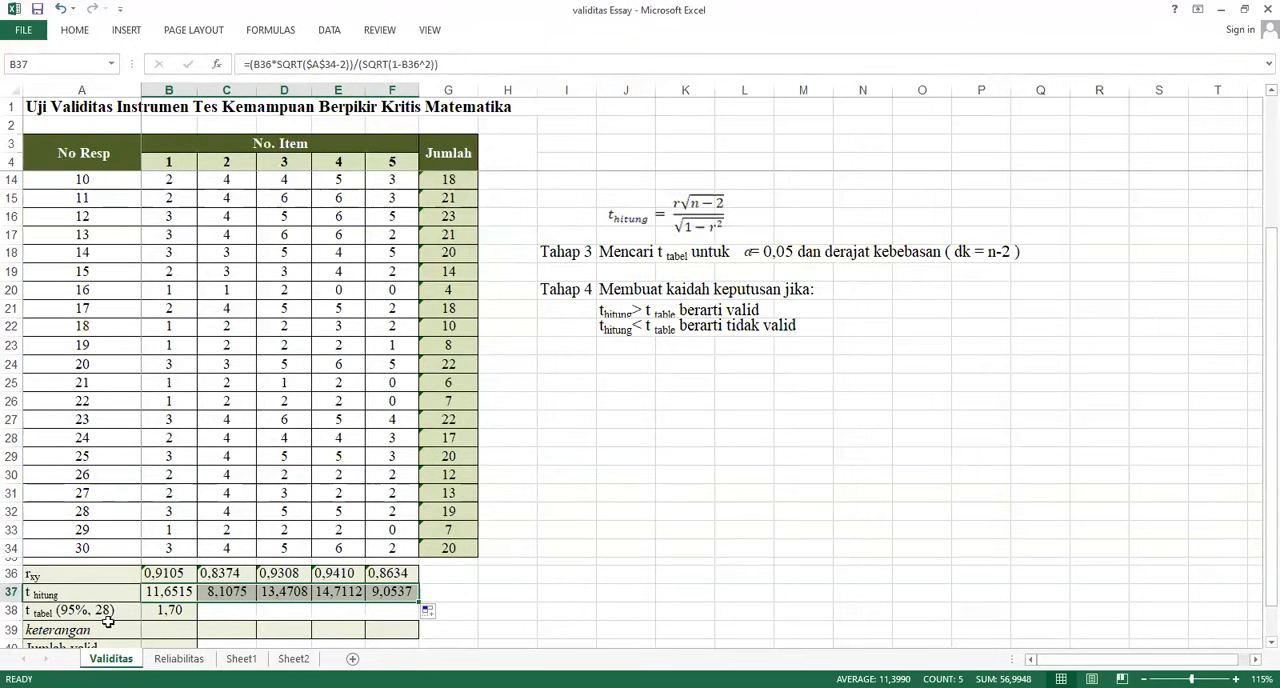
pyautogui.click(170, 636)
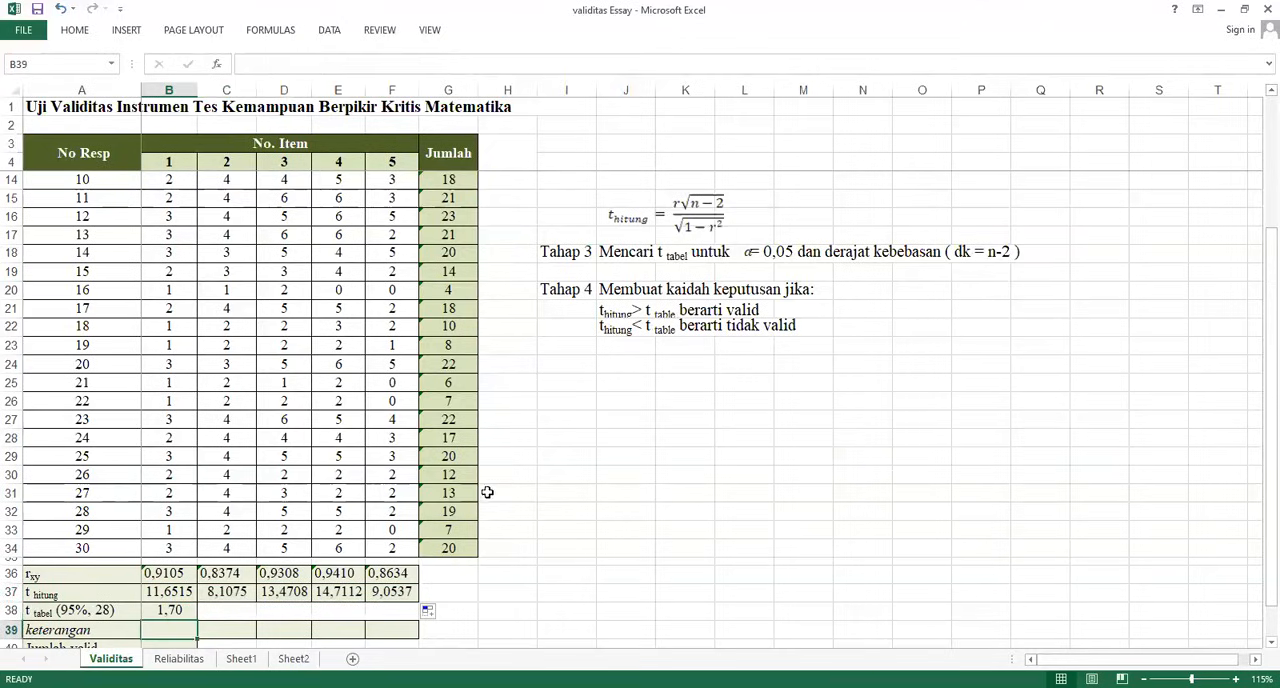
pyautogui.scroll(-2, 478, 511)
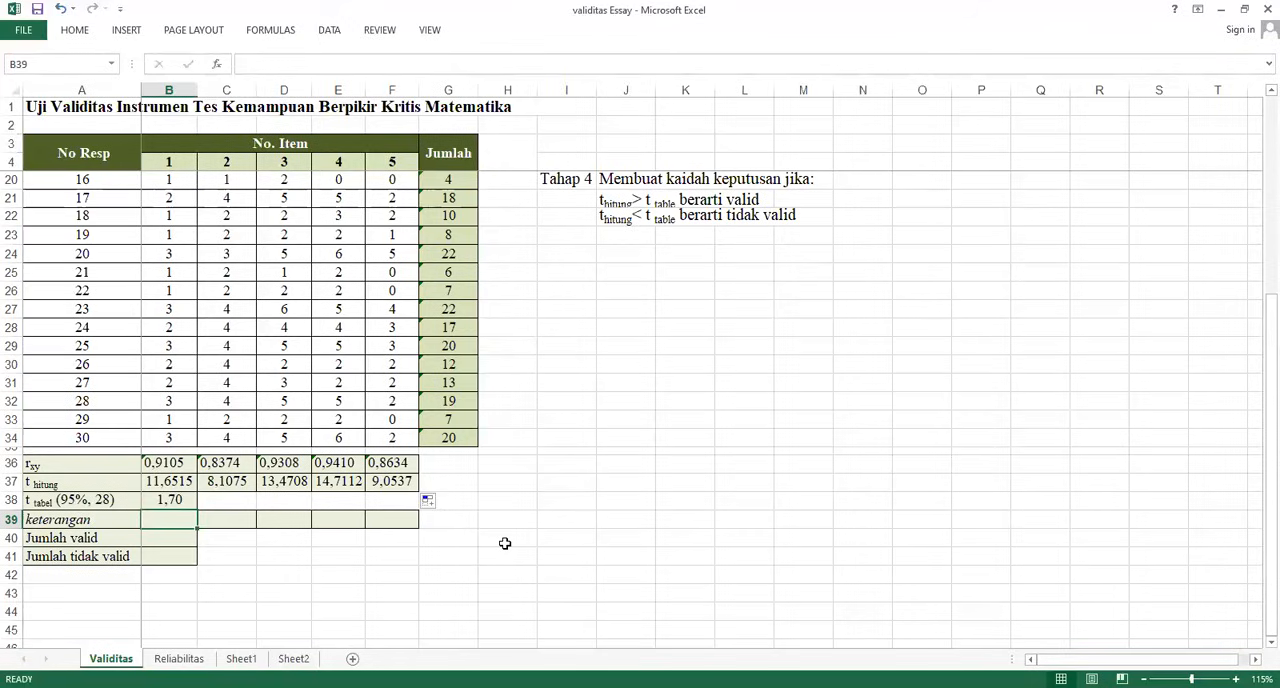
pyautogui.write('=')
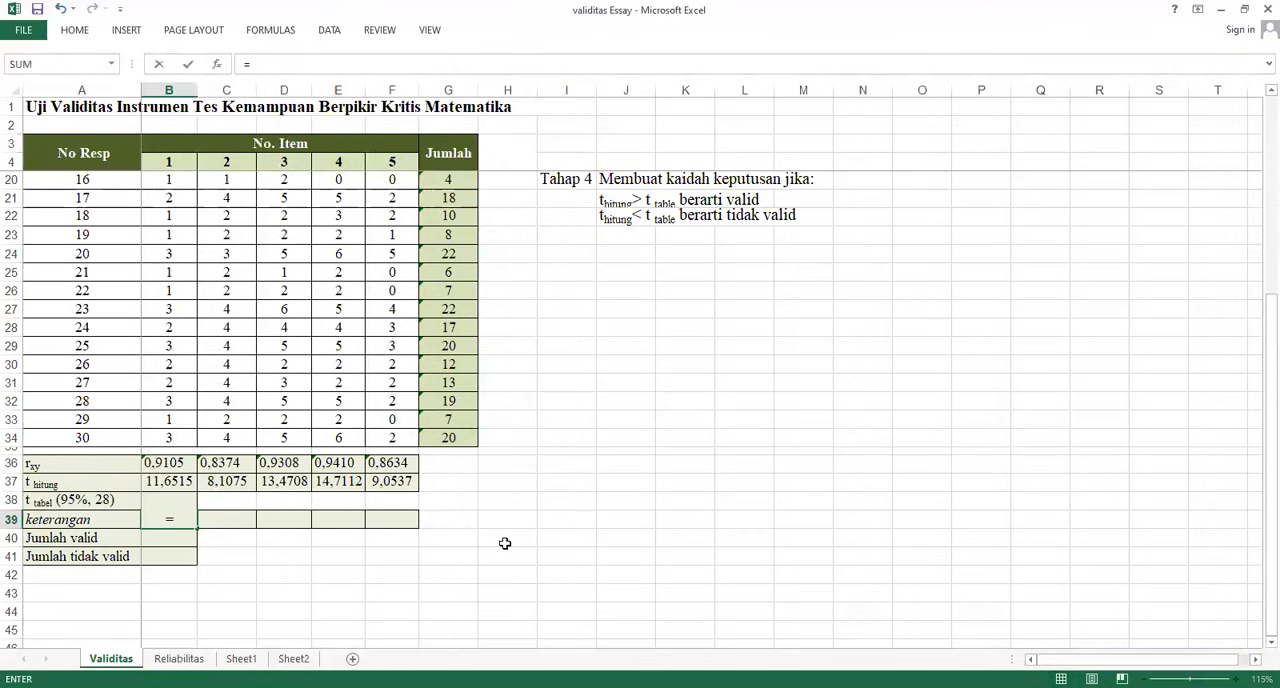
pyautogui.write('IF(')
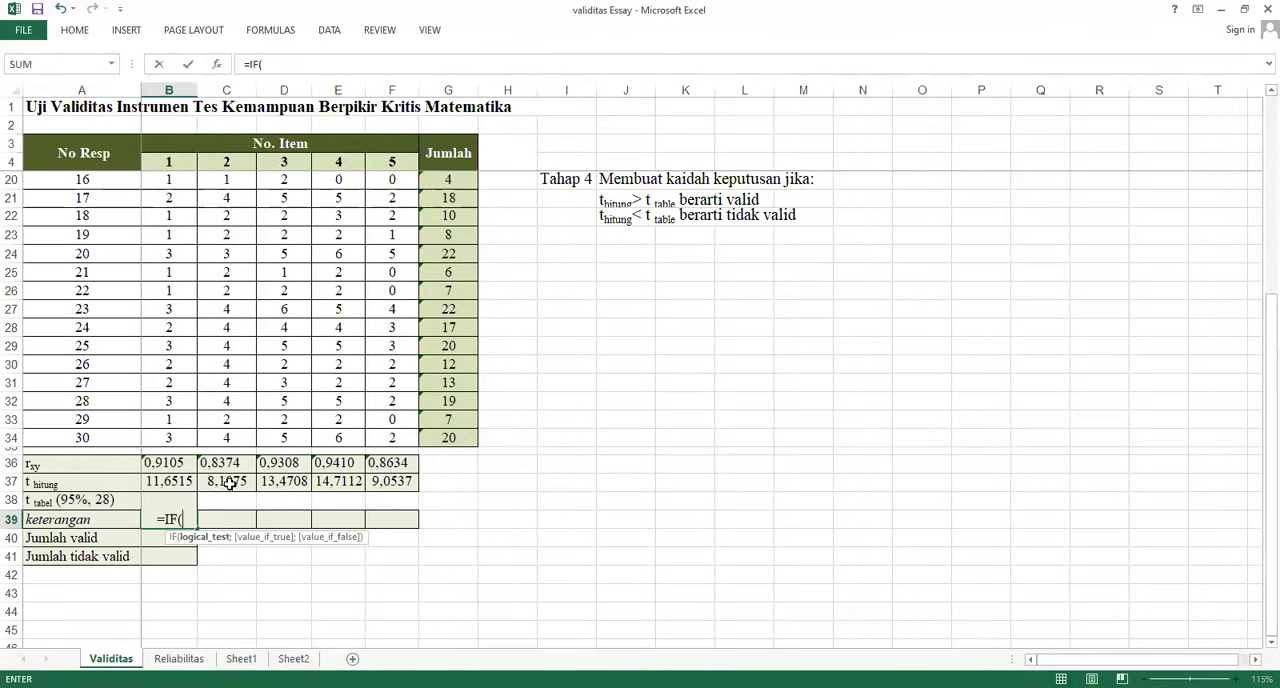
pyautogui.click(171, 481)
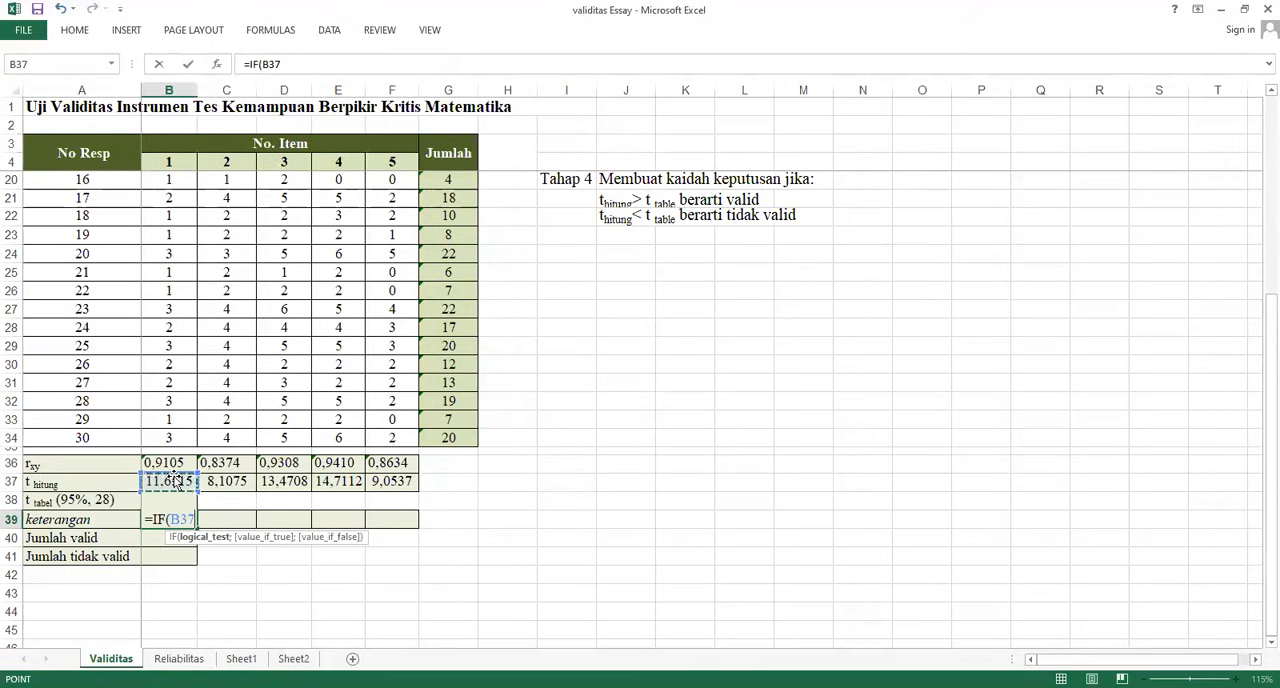
pyautogui.write('>')
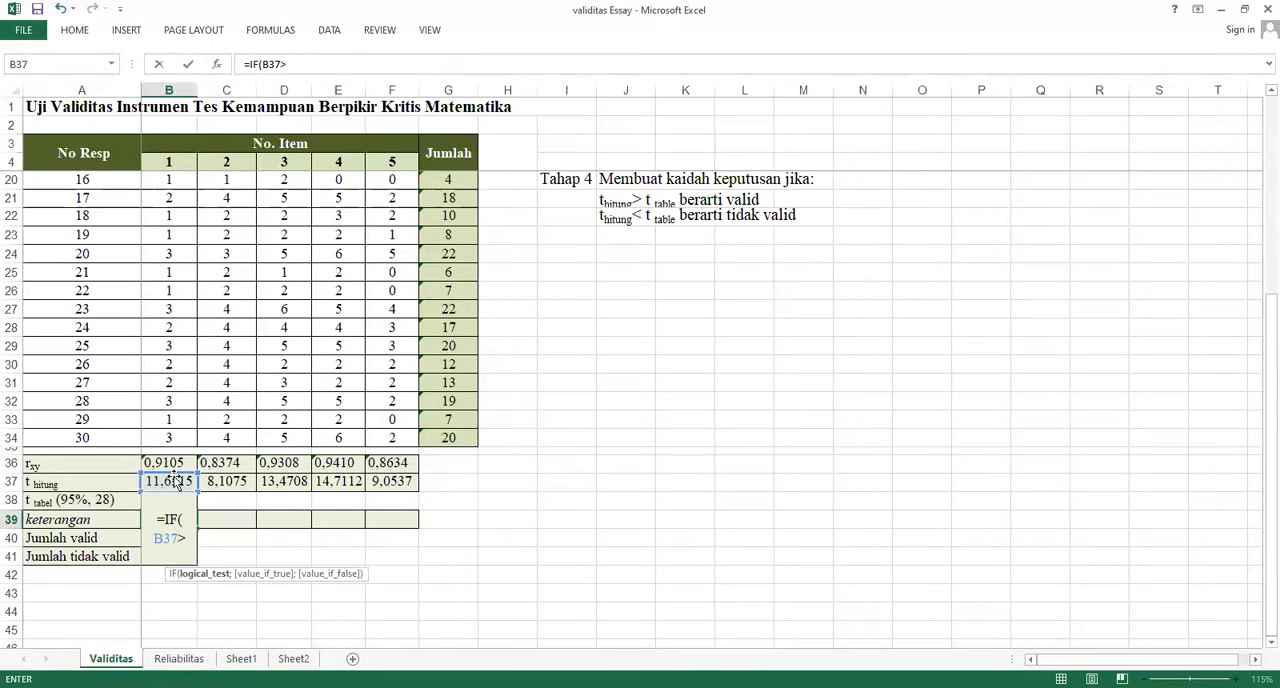
pyautogui.click(177, 502)
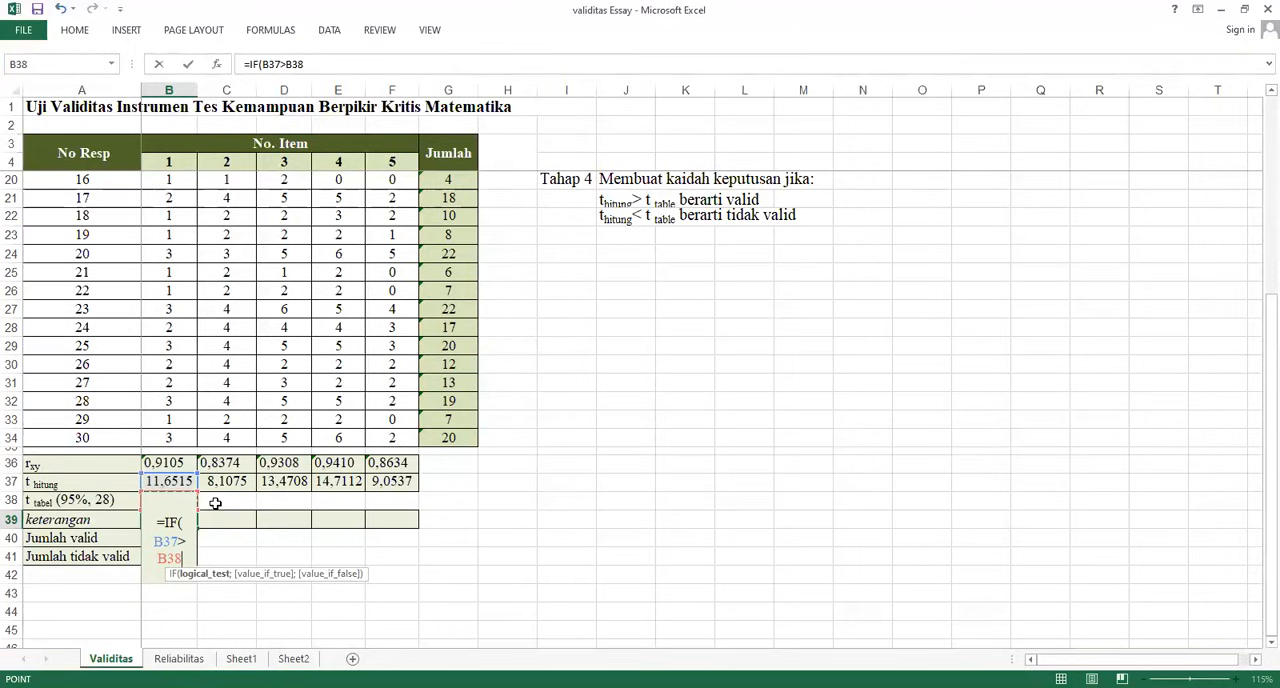
# Complete the B39 formula with the results ;"Valid";"Invalid") and enter it
pyautogui.write(';"')
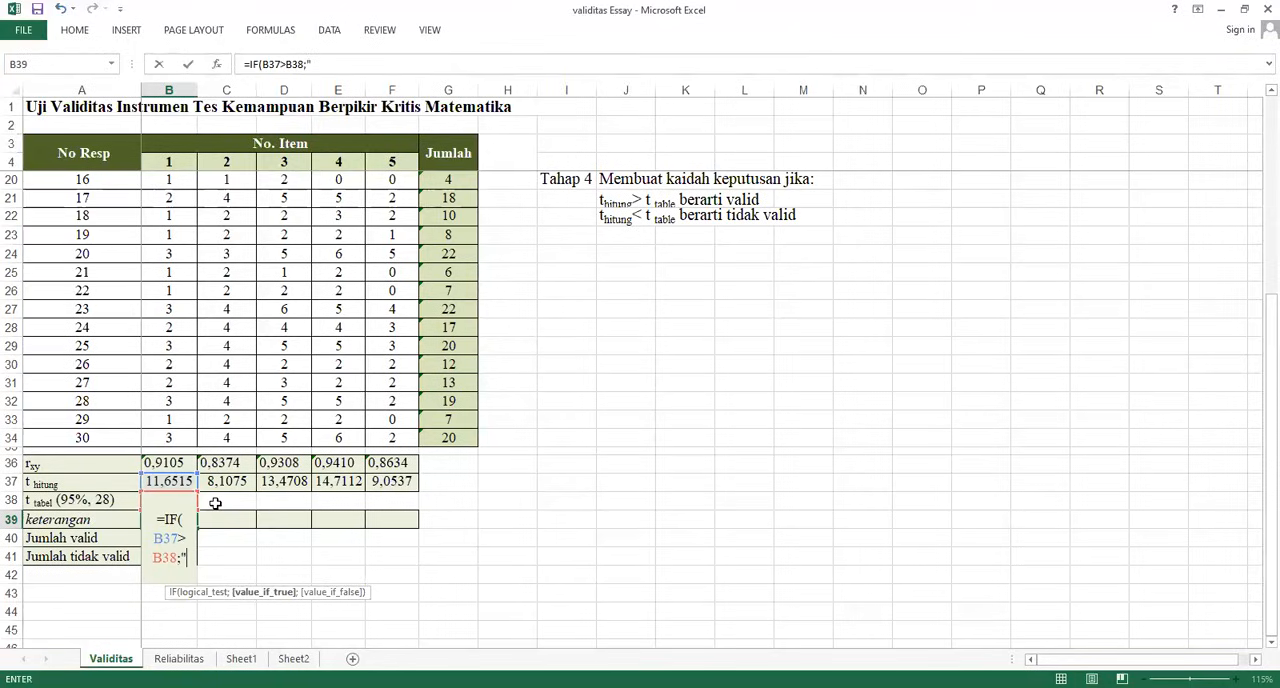
pyautogui.write('v')
pyautogui.press('BackSpace')
pyautogui.write('vali')
pyautogui.press('BackSpace')
pyautogui.press('BackSpace')
pyautogui.press('BackSpace')
pyautogui.press('BackSpace')
pyautogui.write('Valid"')
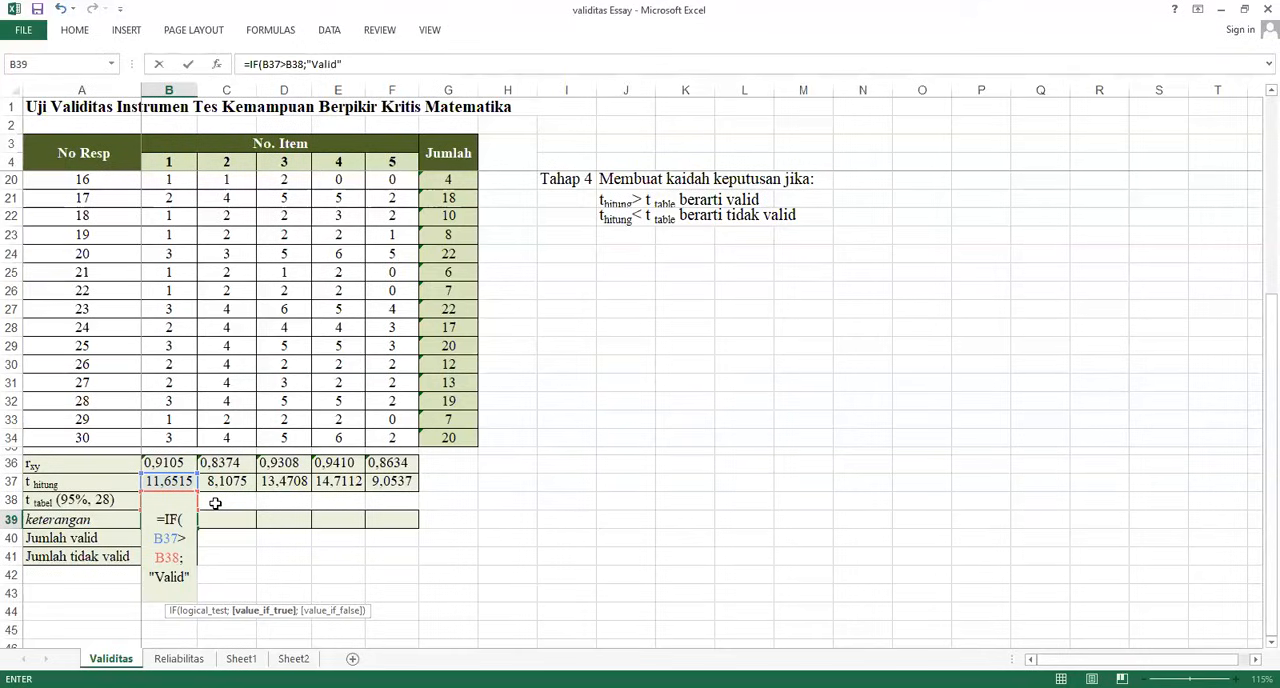
pyautogui.write(';')
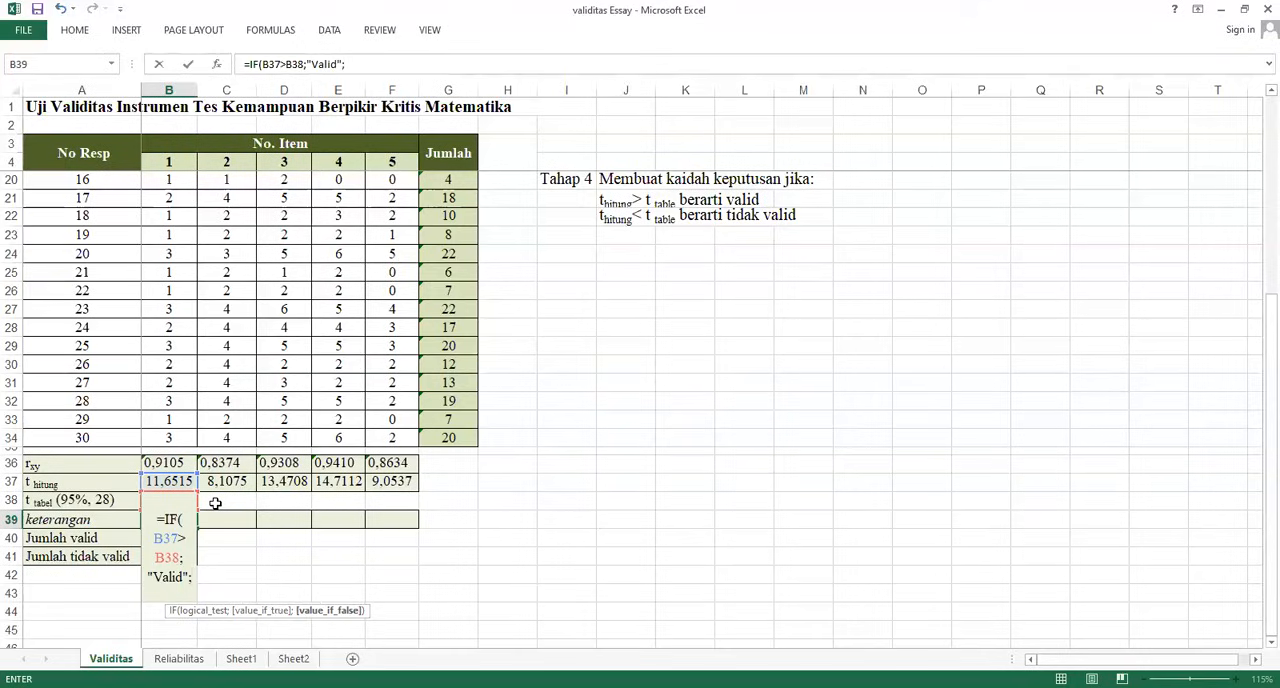
pyautogui.write('"Invalid')
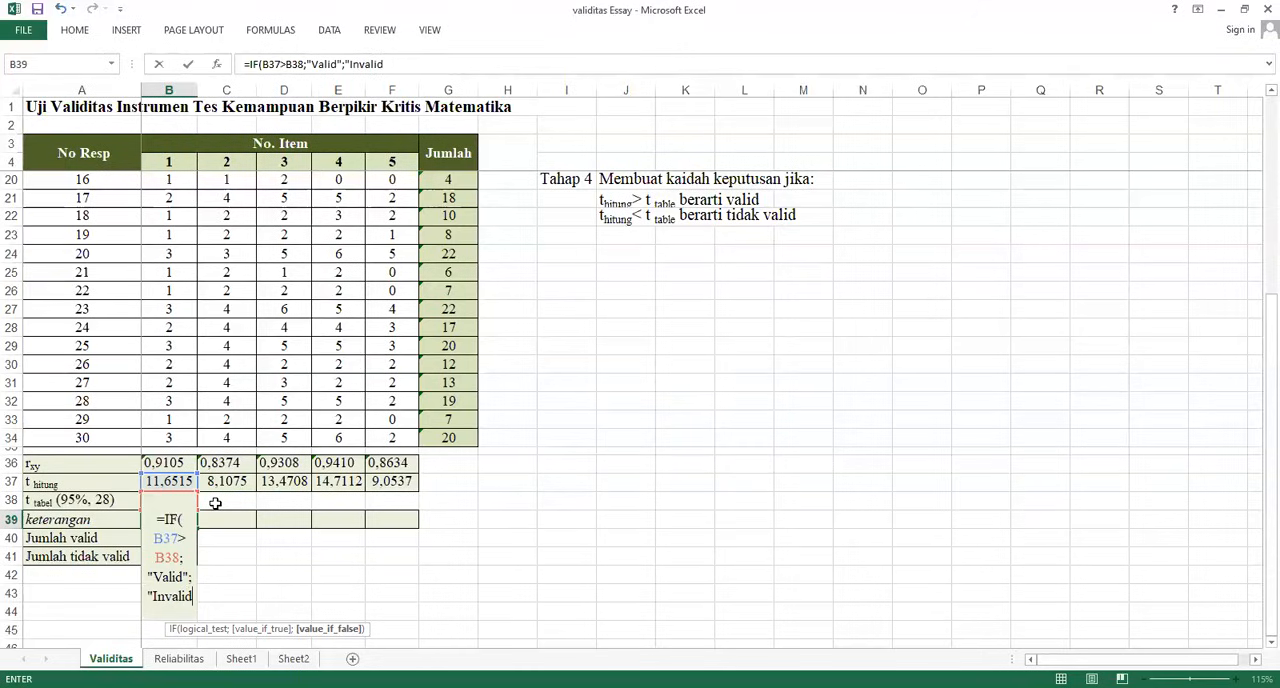
pyautogui.write('")')
pyautogui.press('Return')
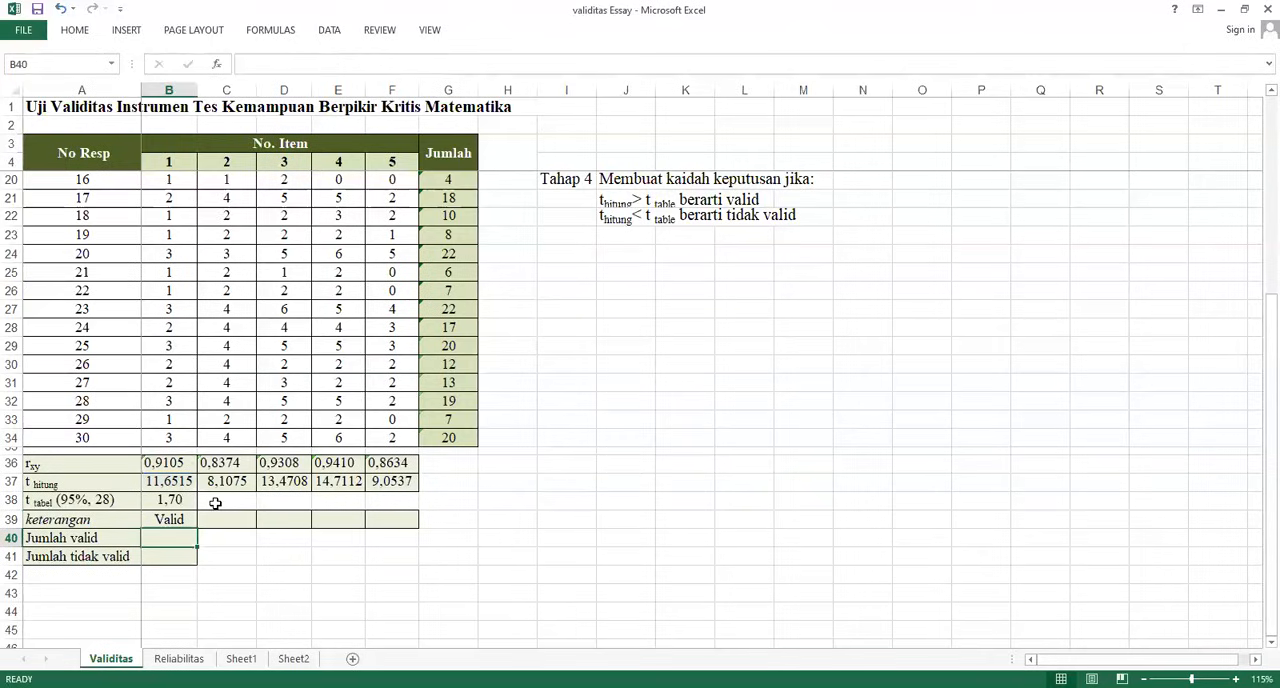
# Make the t tabel reference in B39's formula absolute as $B$38 and fill the formula across to F39
pyautogui.click(163, 516)
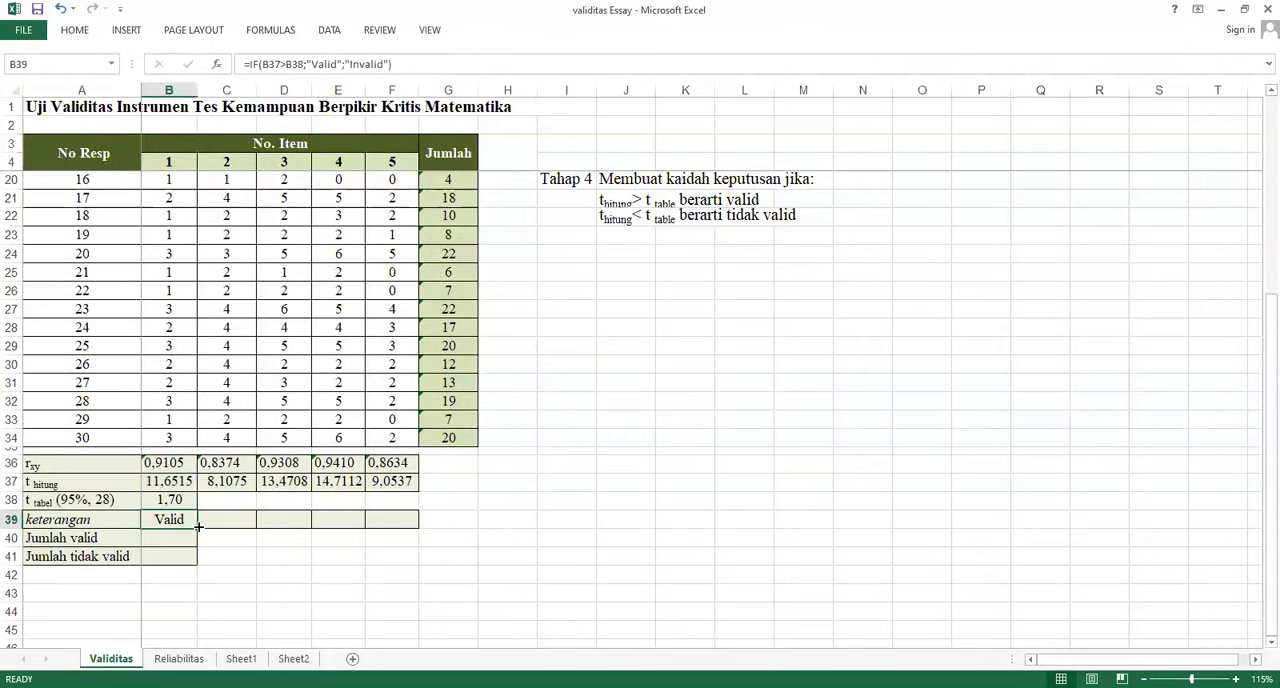
pyautogui.click(290, 64)
pyautogui.moveTo(286, 63); pyautogui.dragTo(308, 64)
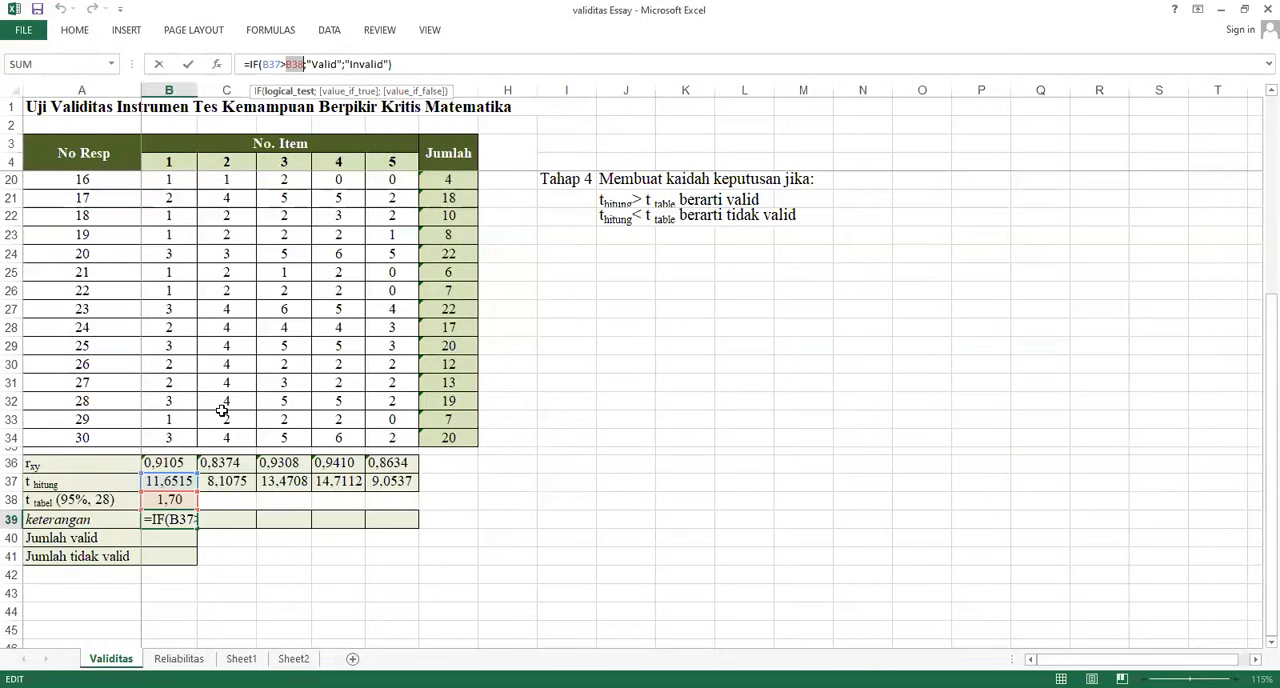
pyautogui.press('F4')
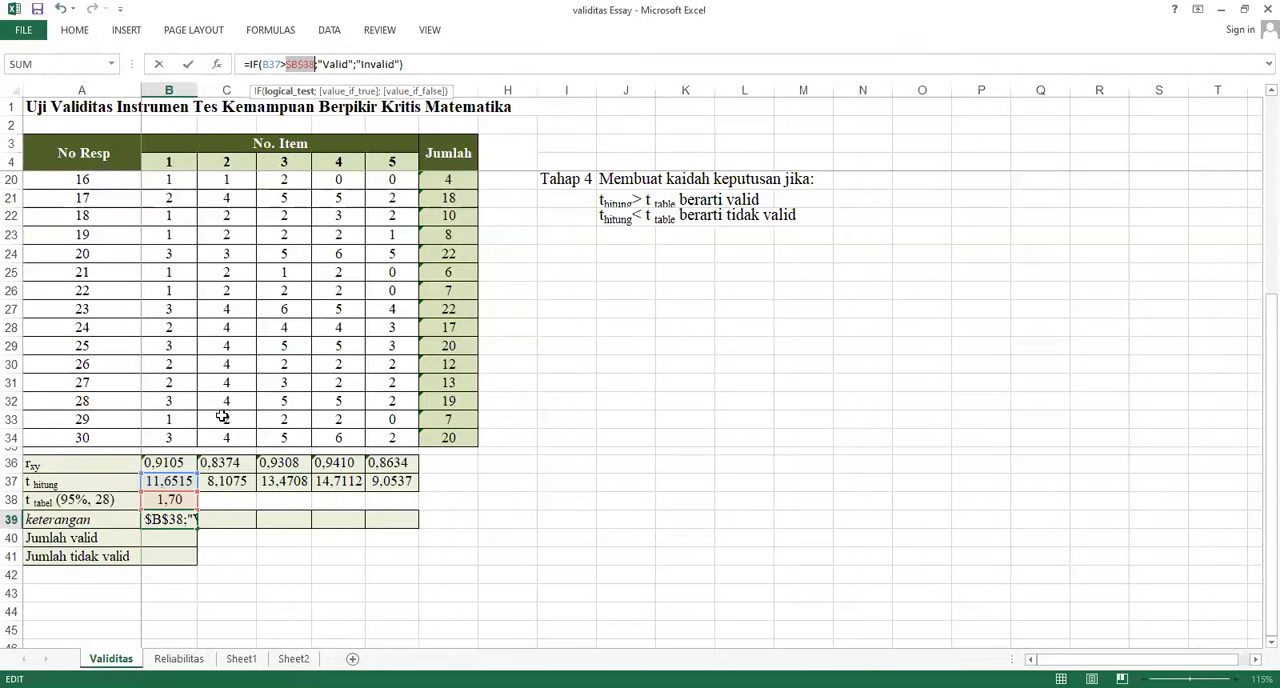
pyautogui.press('Return')
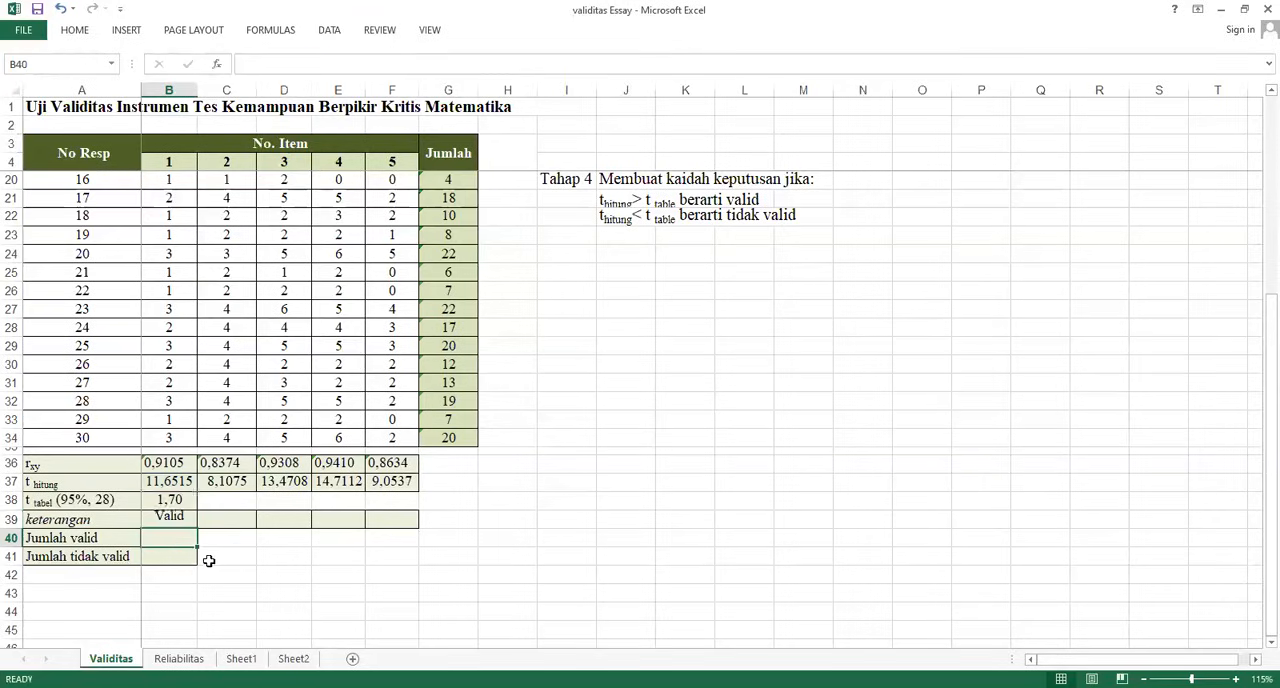
pyautogui.click(188, 523)
pyautogui.moveTo(197, 525); pyautogui.dragTo(405, 520)
pyautogui.click(295, 520)
pyautogui.click(356, 64)
pyautogui.press('Return')
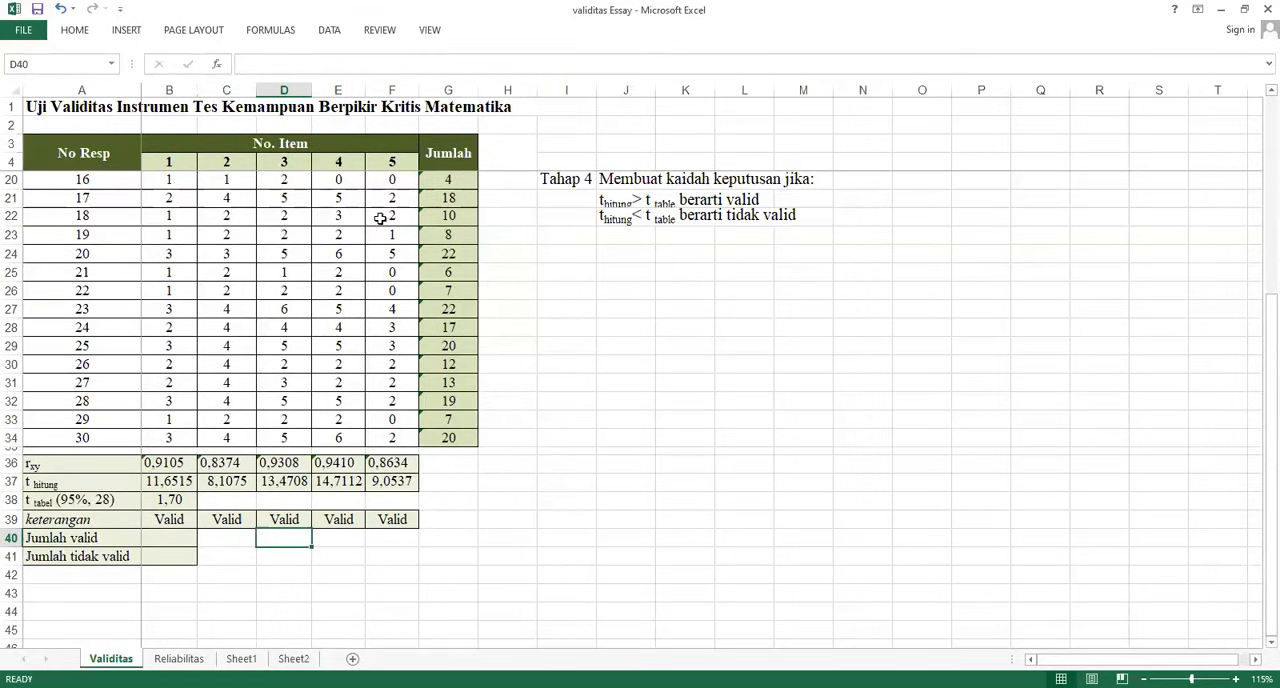
# In the Jumlah valid cell B40, enter =COUNTIF(B39:F39;"Valid") to count the valid items
pyautogui.click(178, 540)
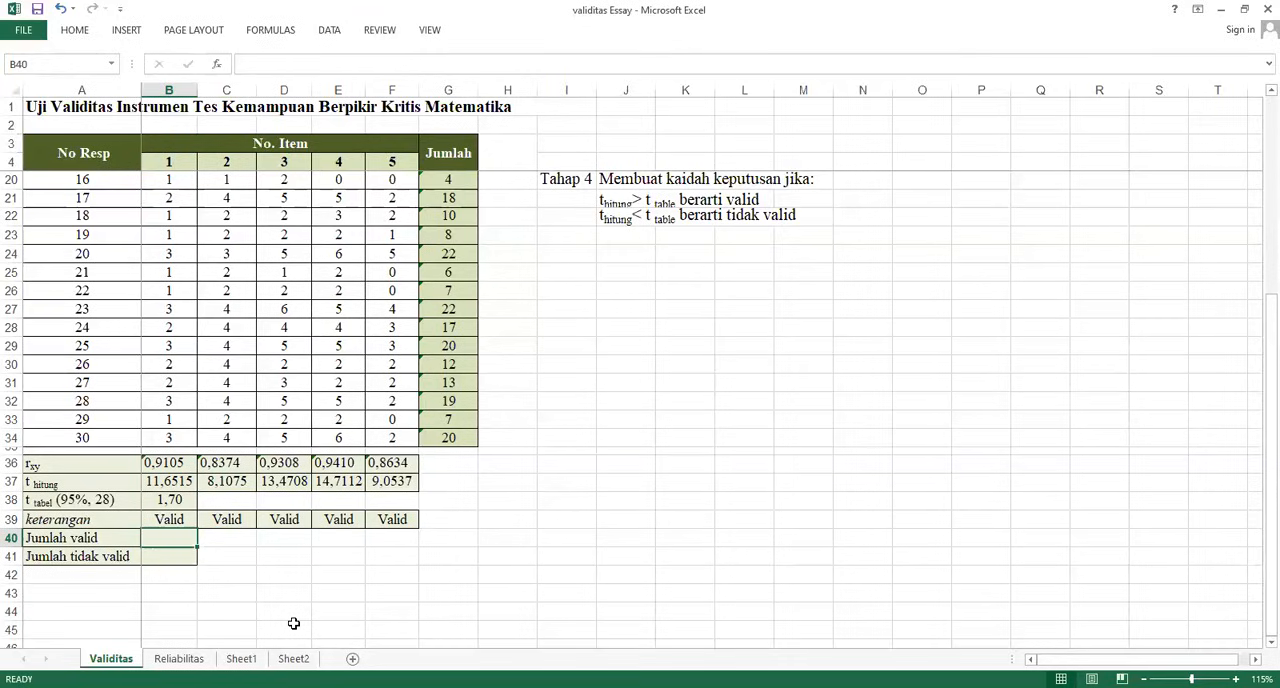
pyautogui.write('=')
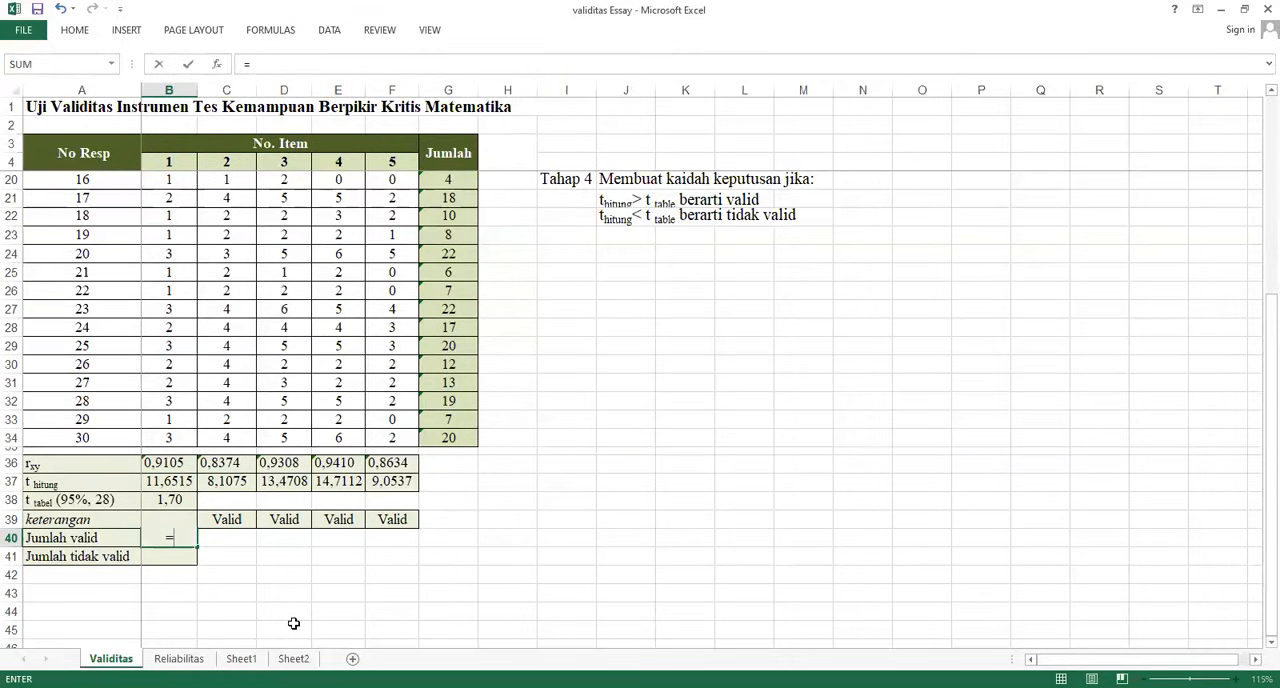
pyautogui.write('C')
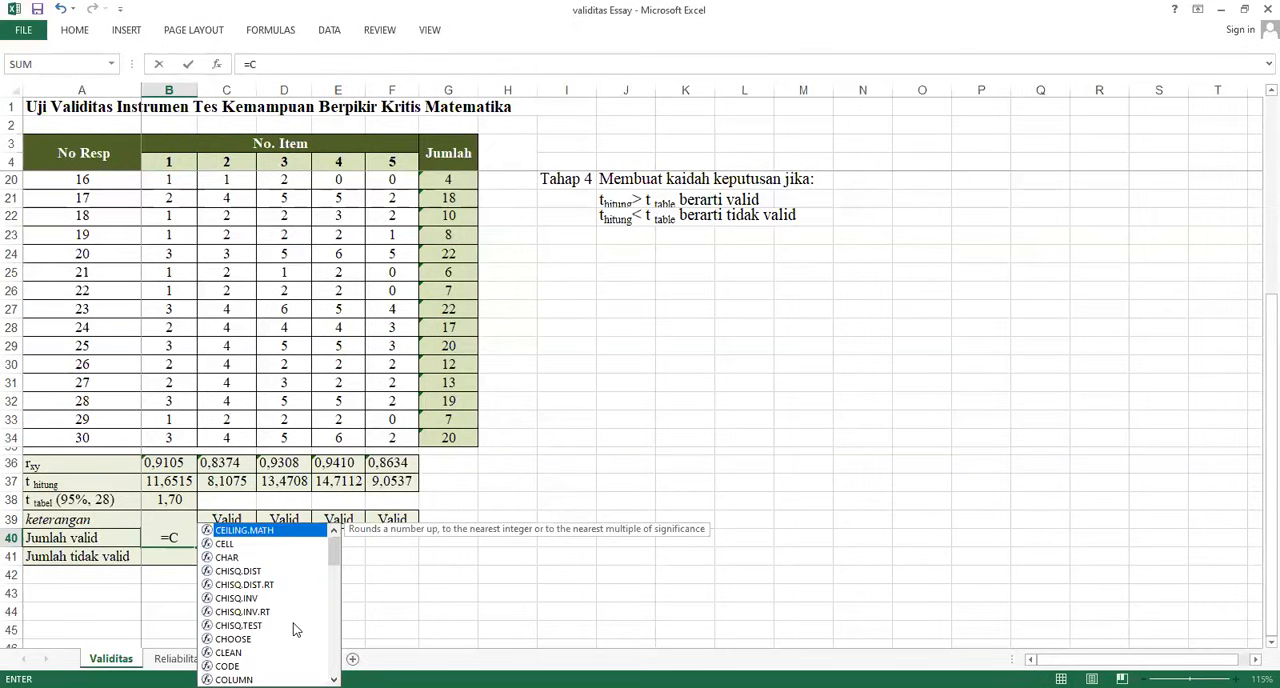
pyautogui.write('ounti')
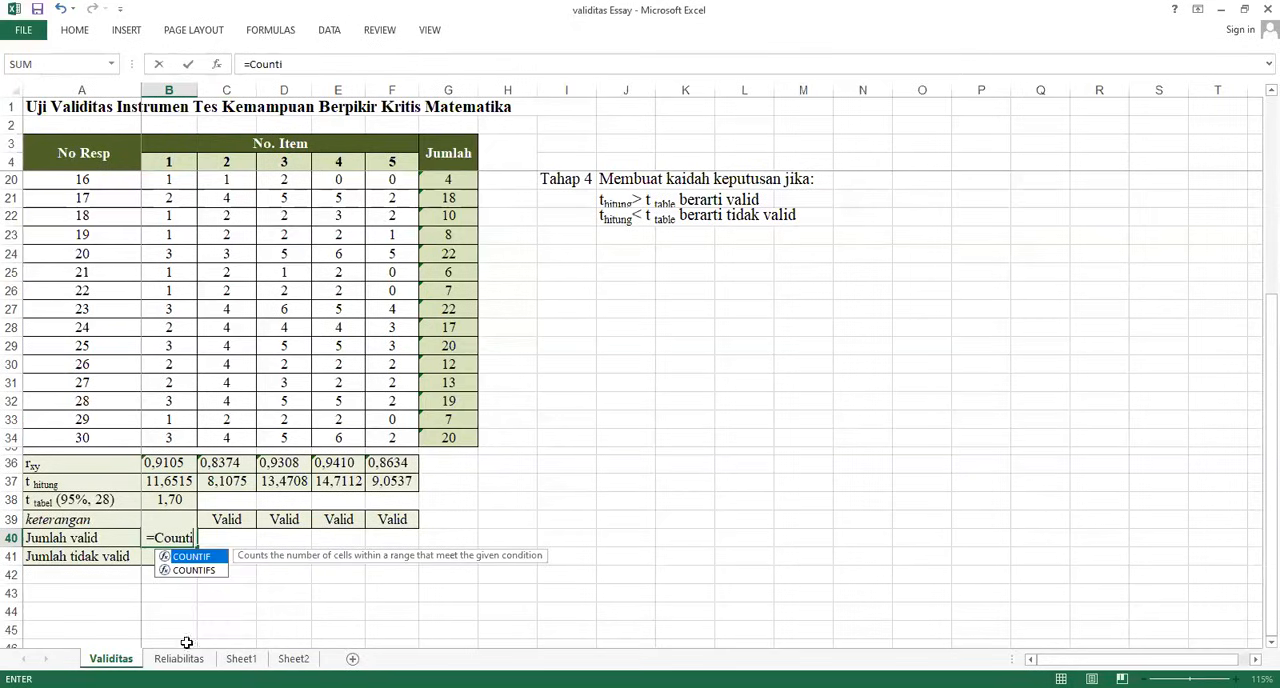
pyautogui.doubleClick(190, 557)
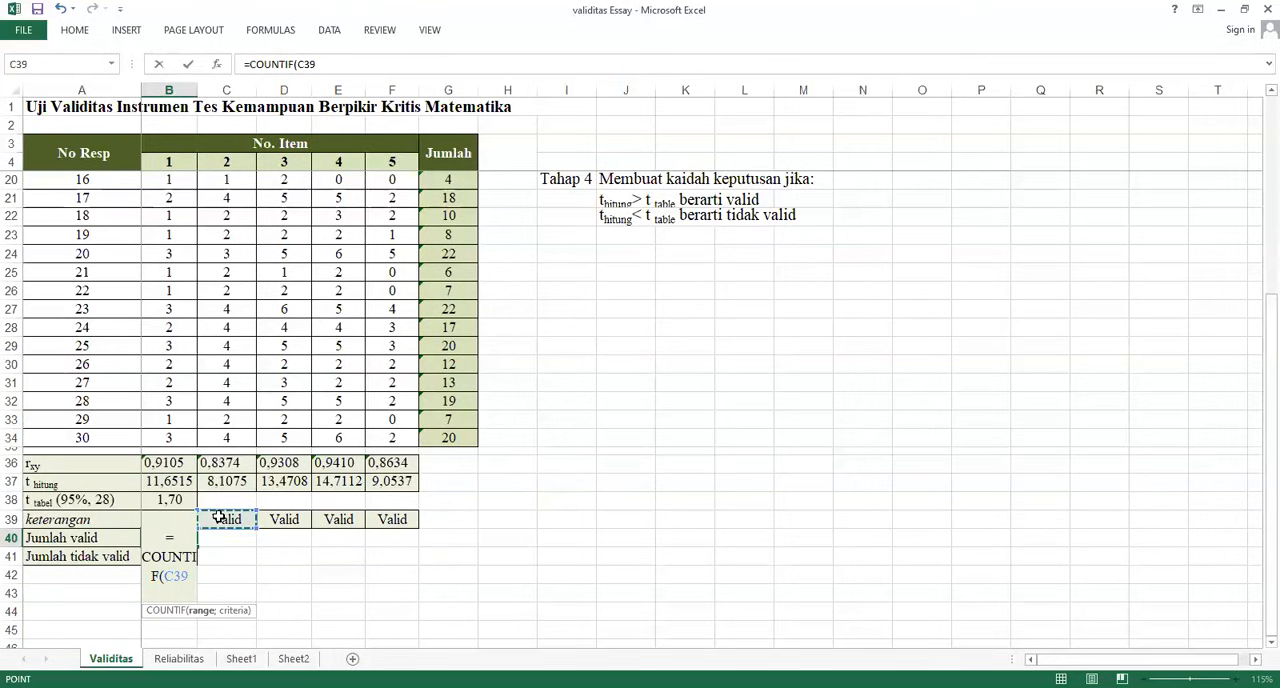
pyautogui.click(194, 518)
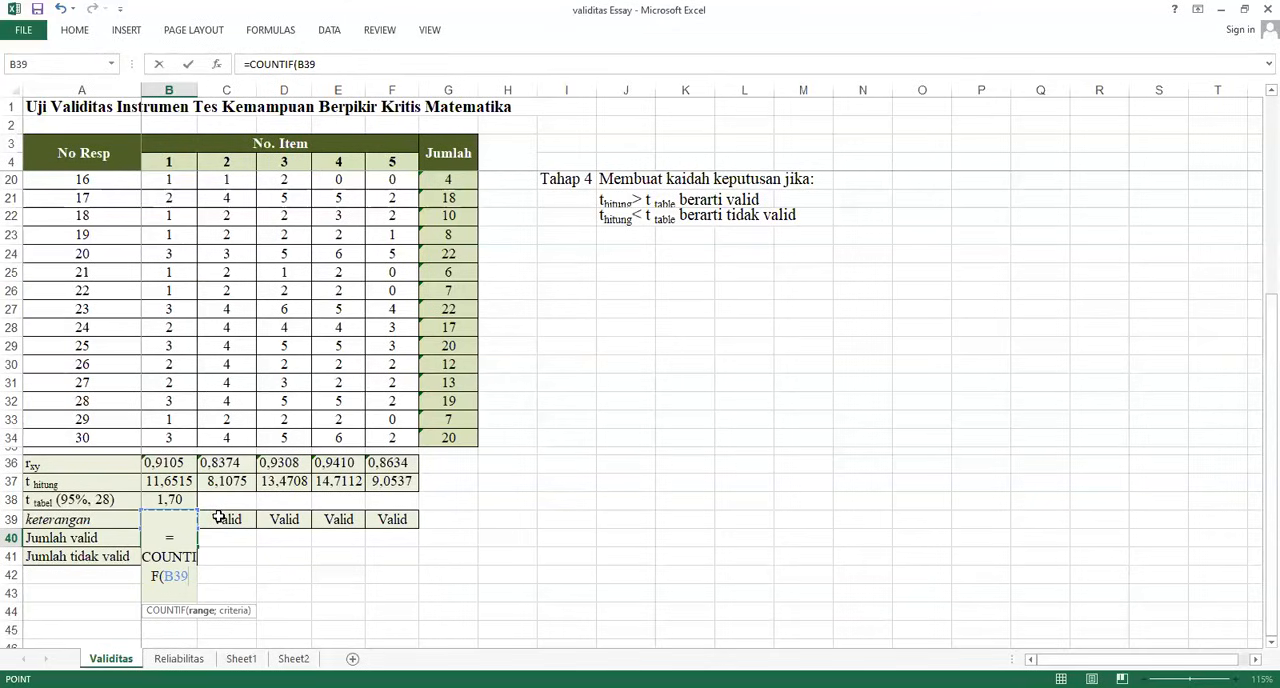
pyautogui.hotkey('ctrl', 'shift', 'Right')
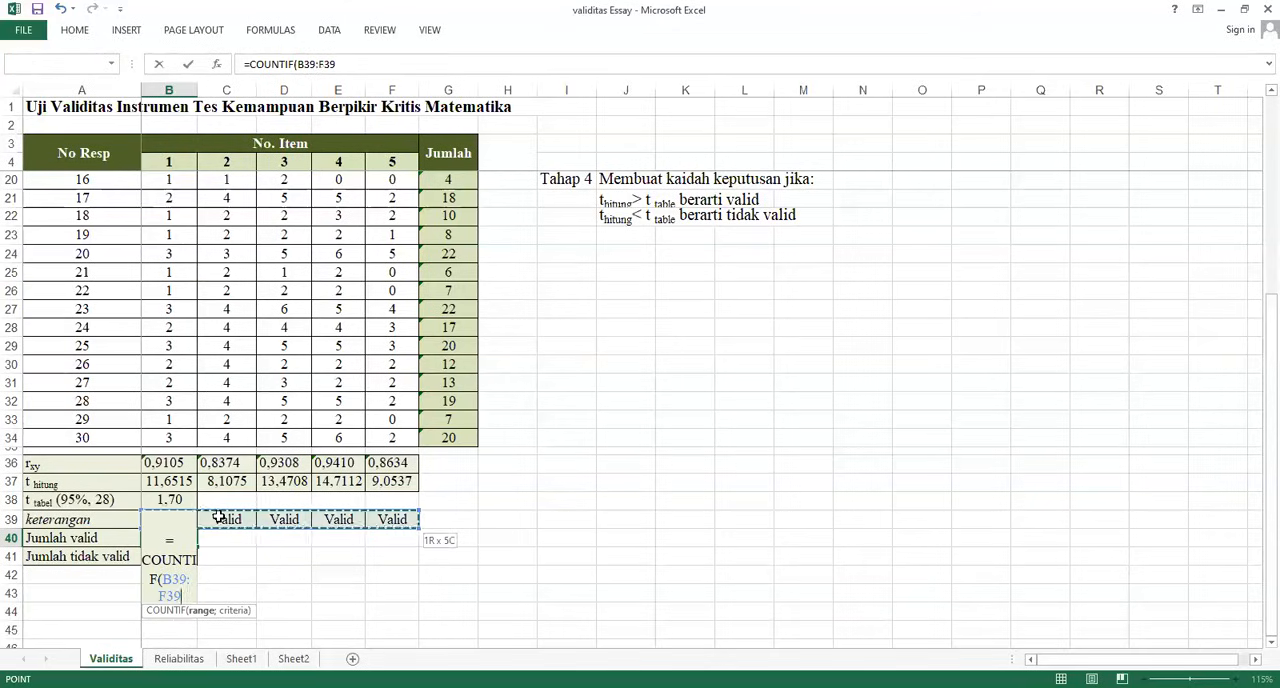
pyautogui.write(';')
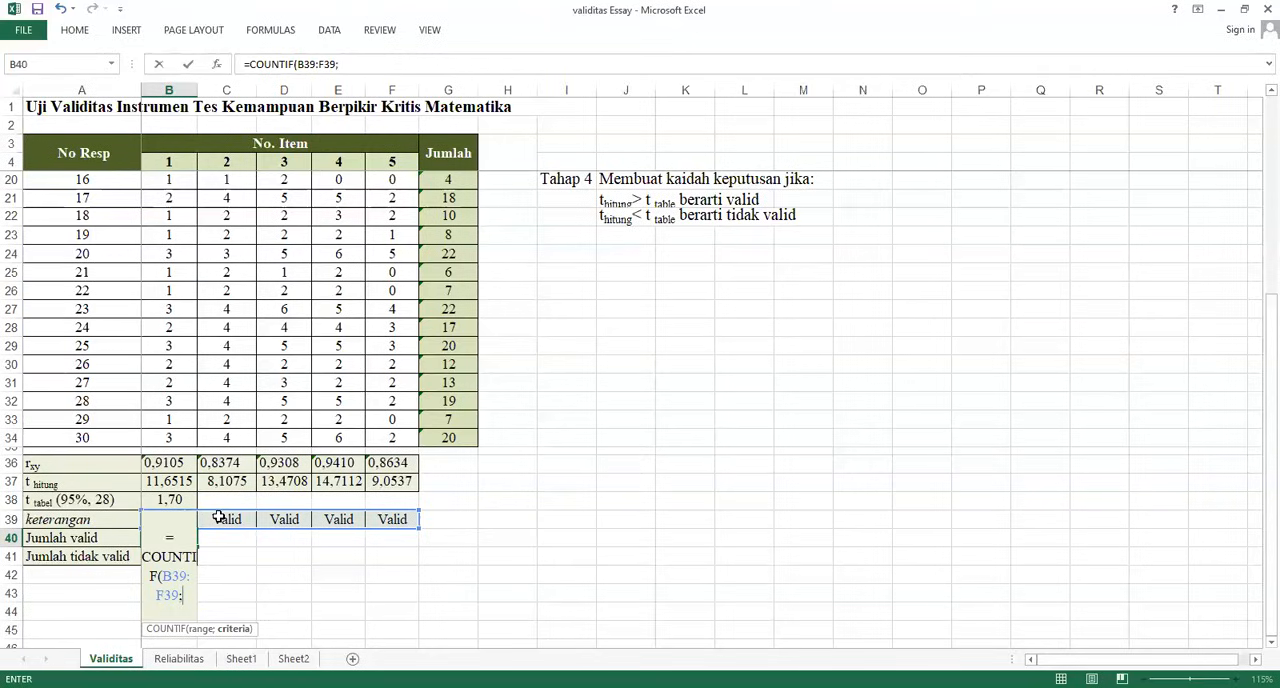
pyautogui.write('"Valid")')
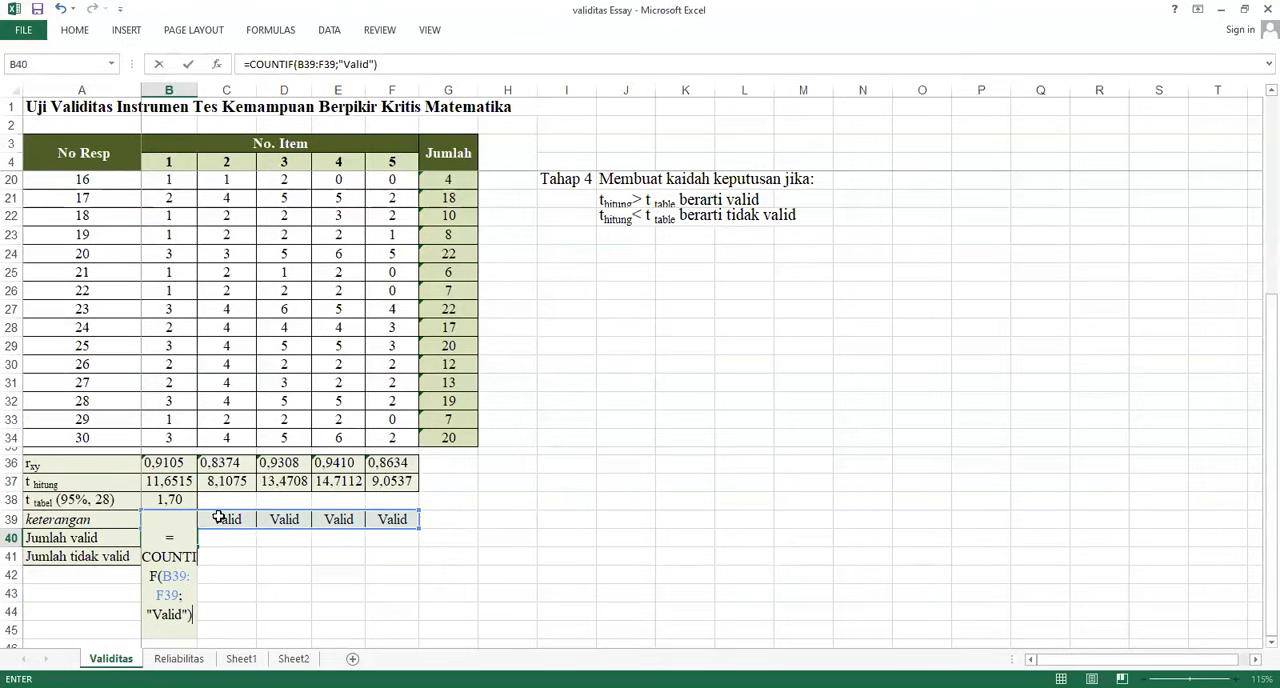
pyautogui.press('Return')
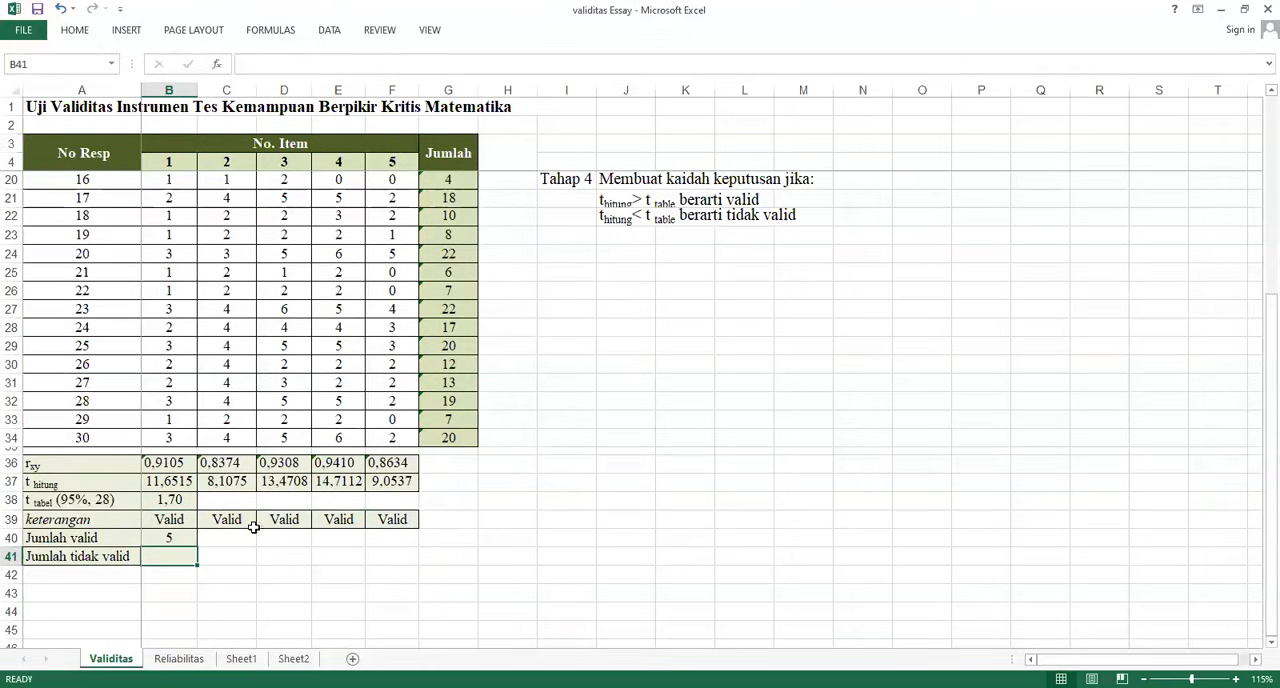
# Copy the B40 formula to the Jumlah tidak valid cell B41 and shift its counted range back to B39:F39
pyautogui.click(168, 540)
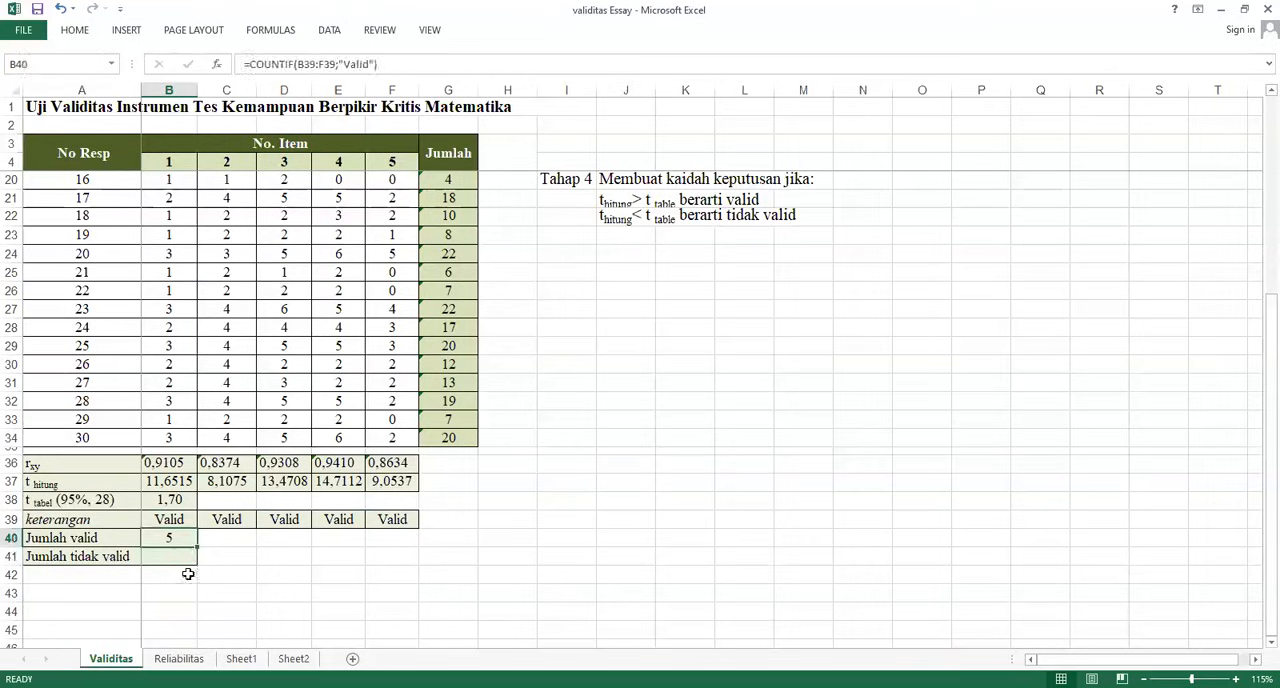
pyautogui.hotkey('ctrl', 'c')
pyautogui.click(183, 560)
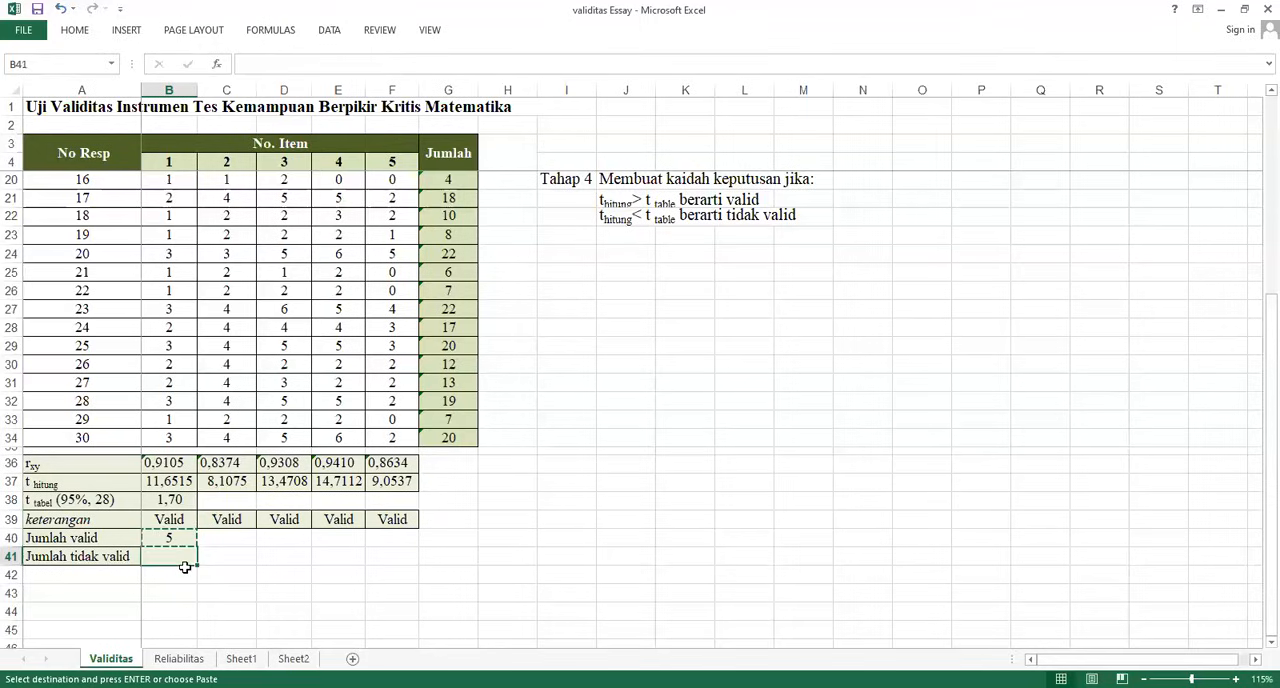
pyautogui.hotkey('ctrl', 'v')
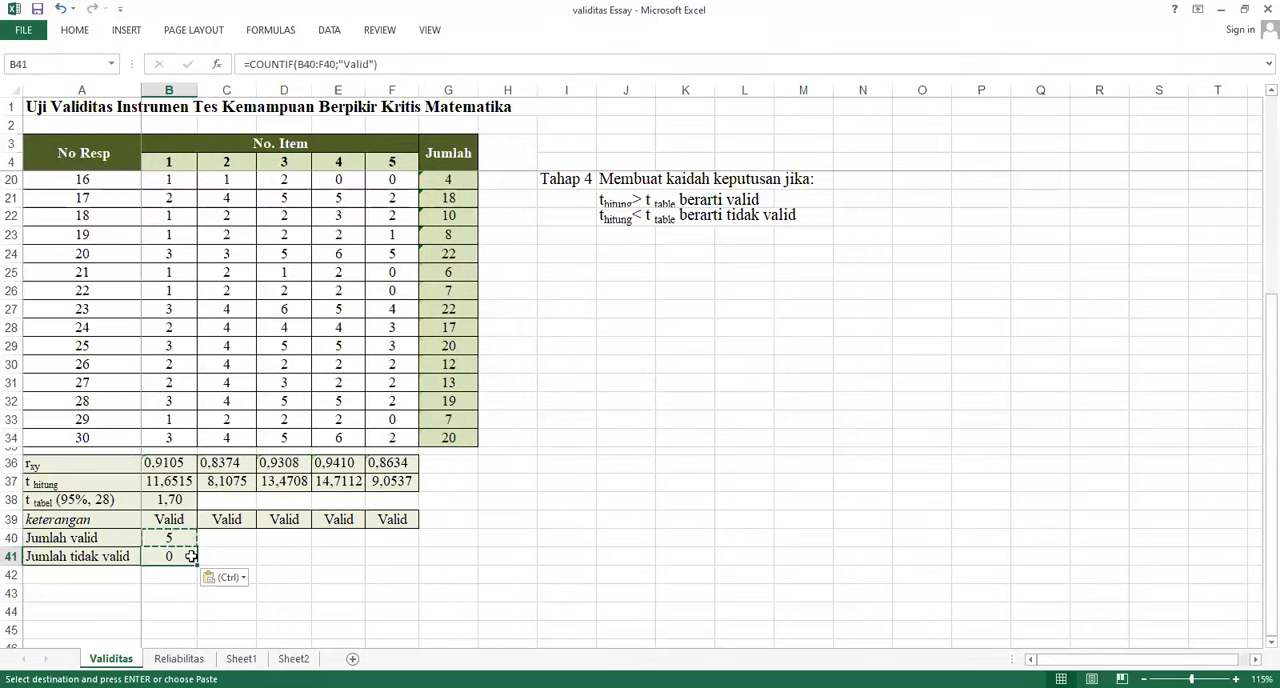
pyautogui.click(300, 64)
pyautogui.moveTo(338, 530); pyautogui.dragTo(340, 519)
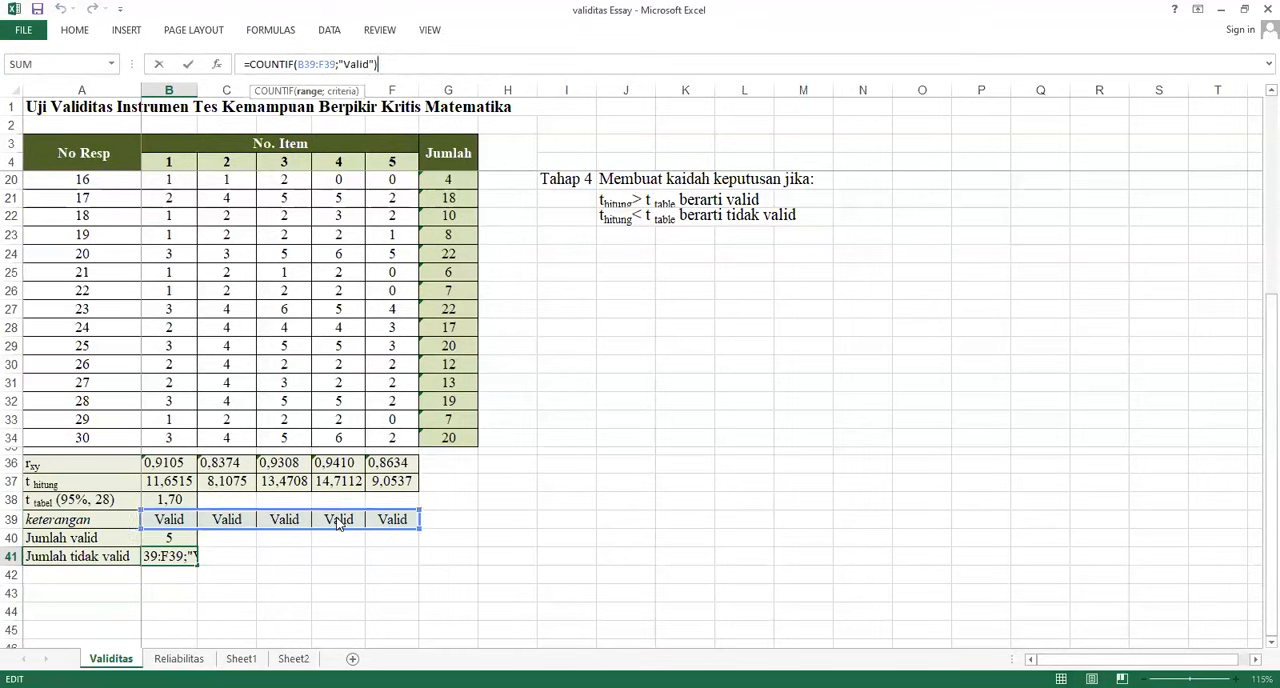
# Change the counting criterion in B41's formula to "Invalid" and enter it
pyautogui.click(175, 557)
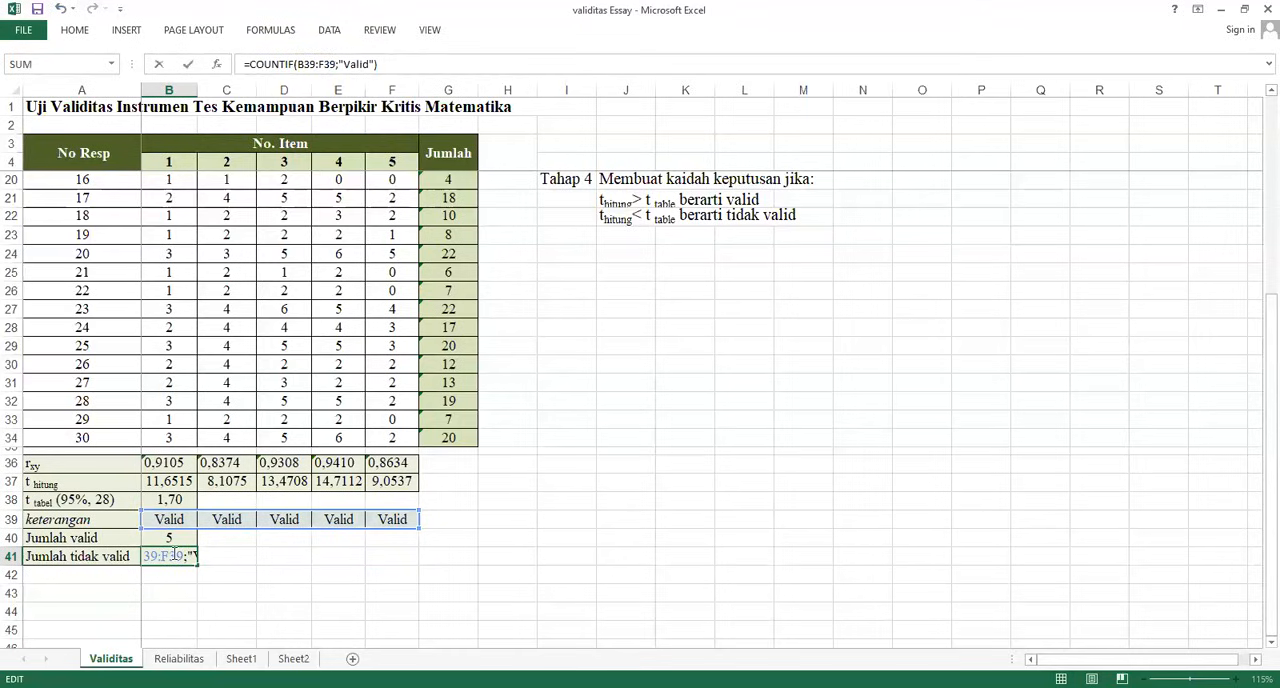
pyautogui.click(349, 63)
pyautogui.press('Delete')
pyautogui.write('In')
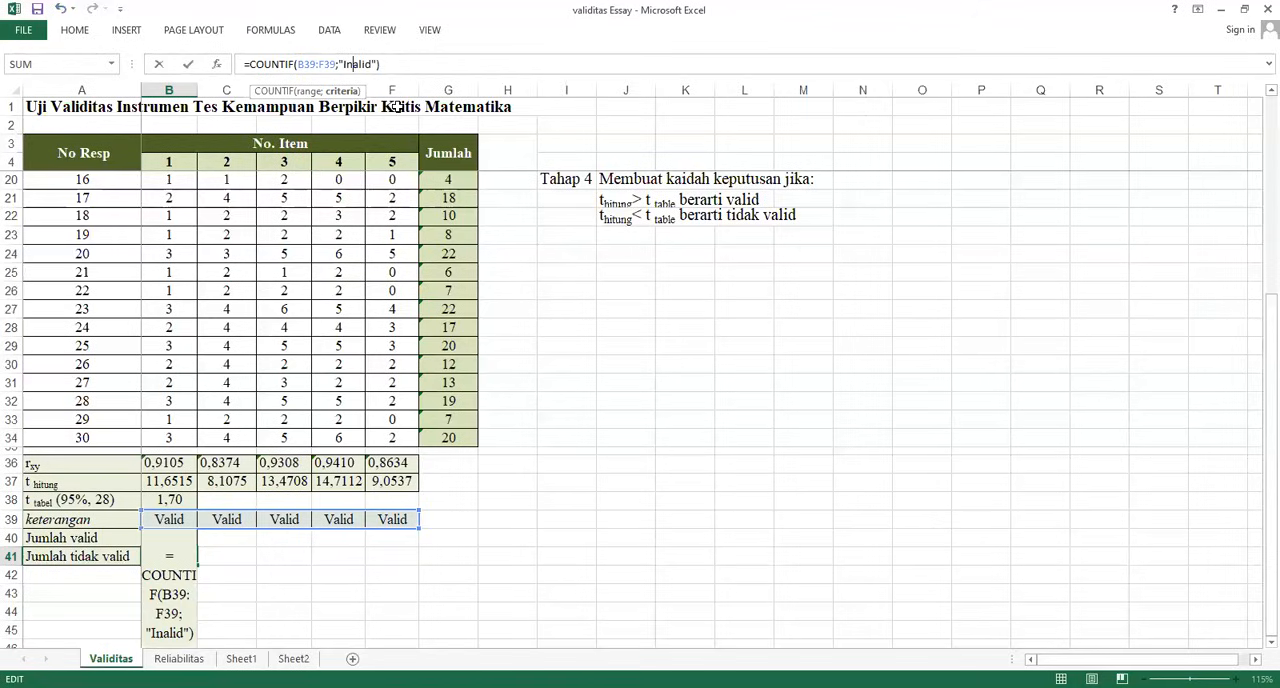
pyautogui.write('v')
pyautogui.press('Return')
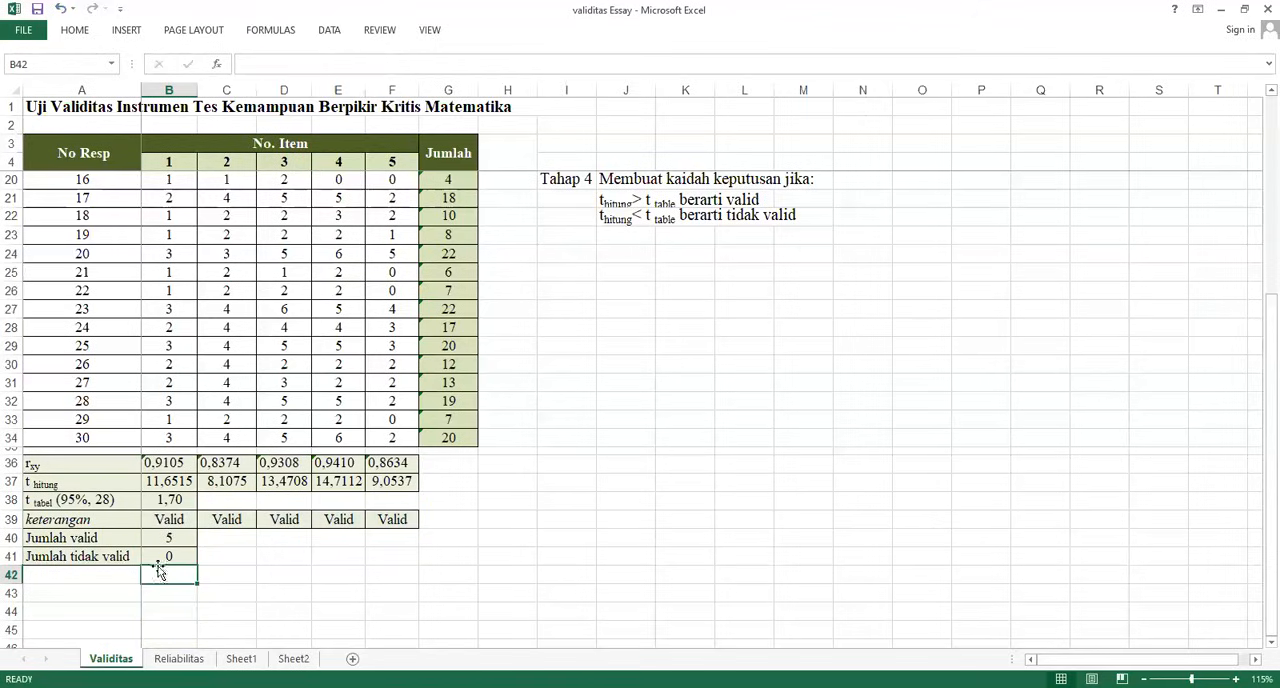
# Review the Validitas results, then switch to the Reliabilitas sheet and look over its Alpha Cronbach formula and score table
pyautogui.scroll(4, 350, 367)
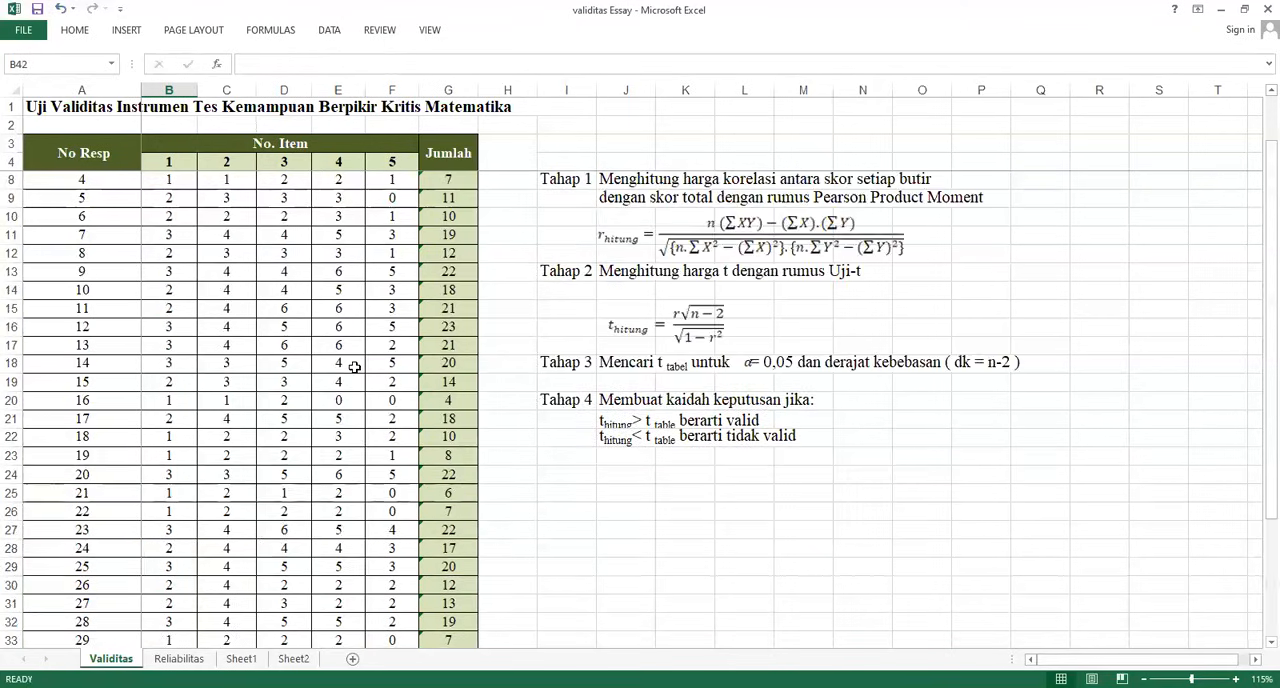
pyautogui.scroll(1, 354, 367)
pyautogui.scroll(-6, 354, 367)
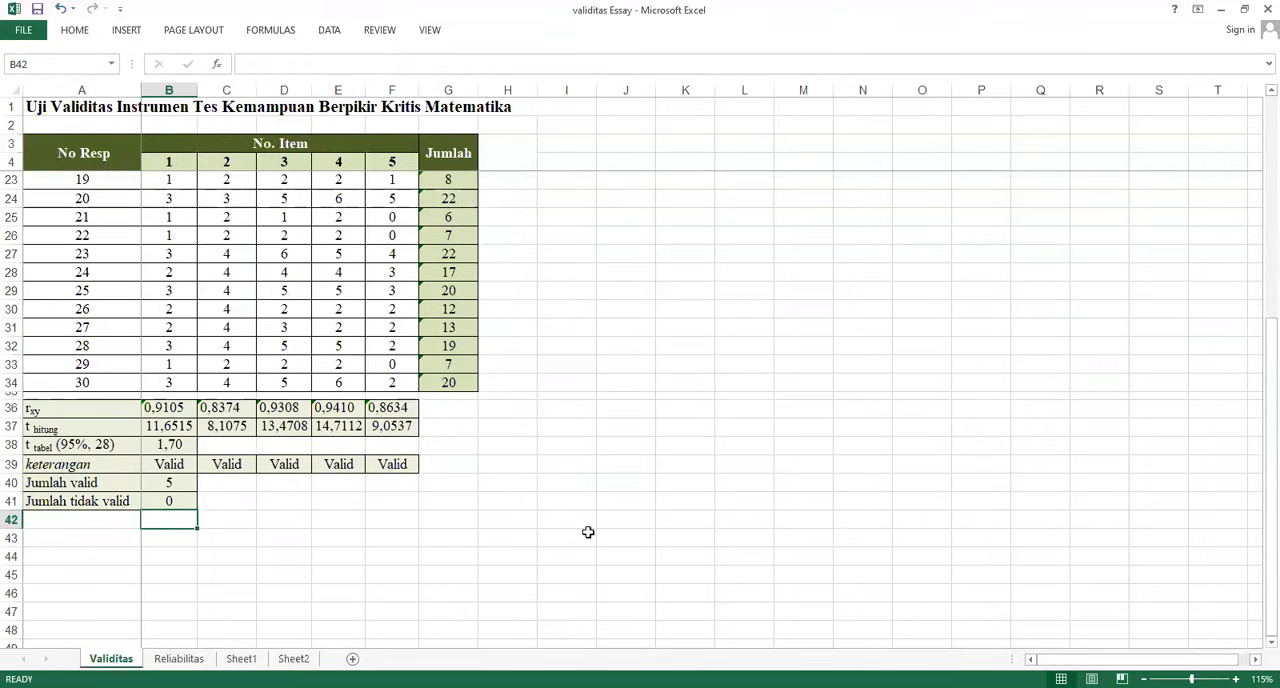
pyautogui.click(178, 658)
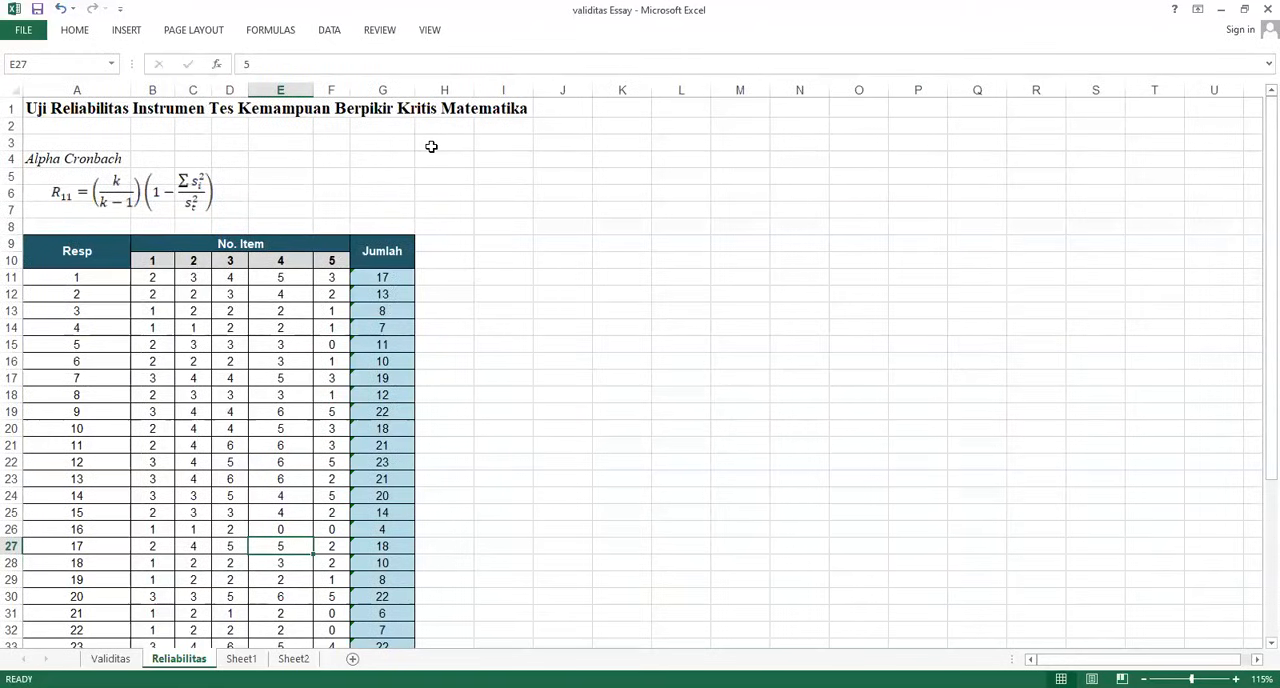
pyautogui.scroll(-1, 329, 341)
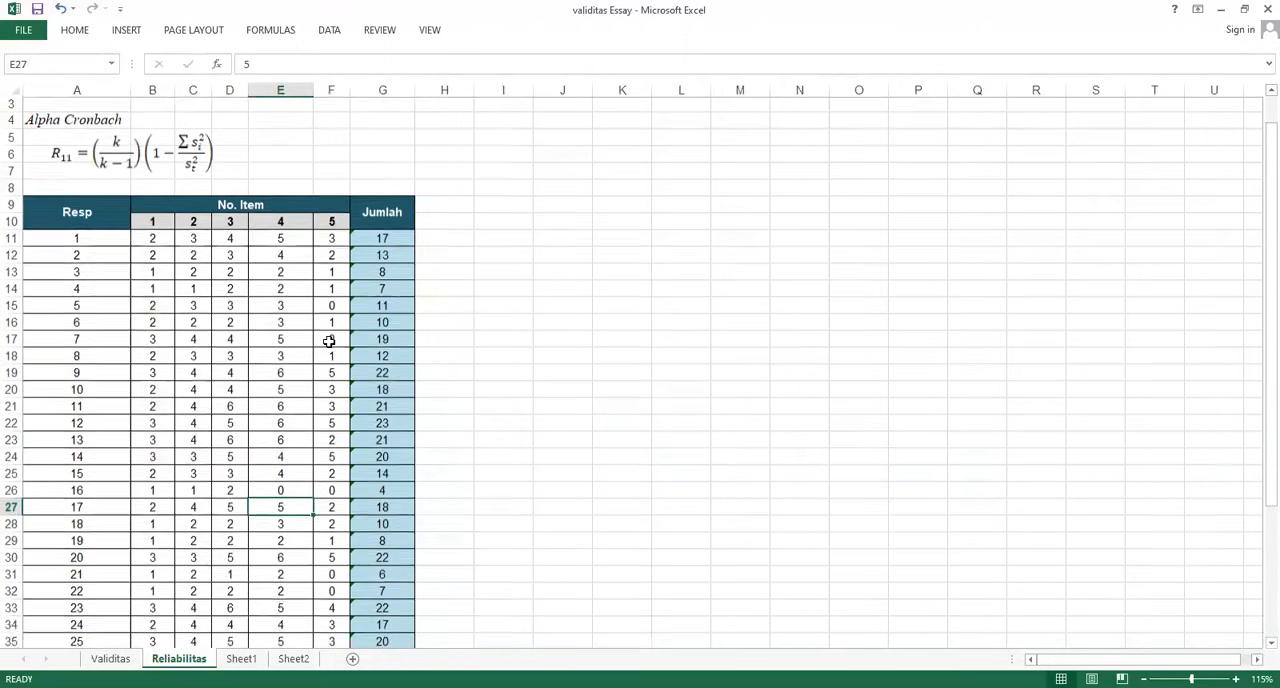
pyautogui.scroll(-2, 340, 335)
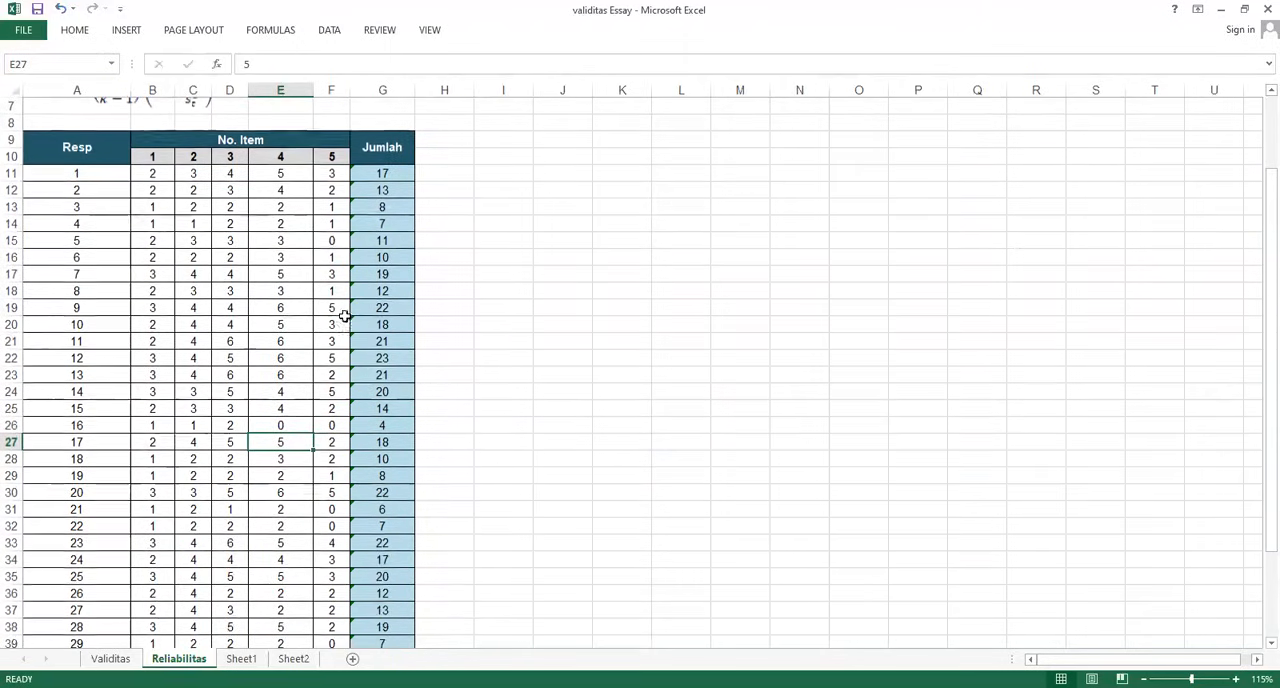
pyautogui.scroll(2, 391, 237)
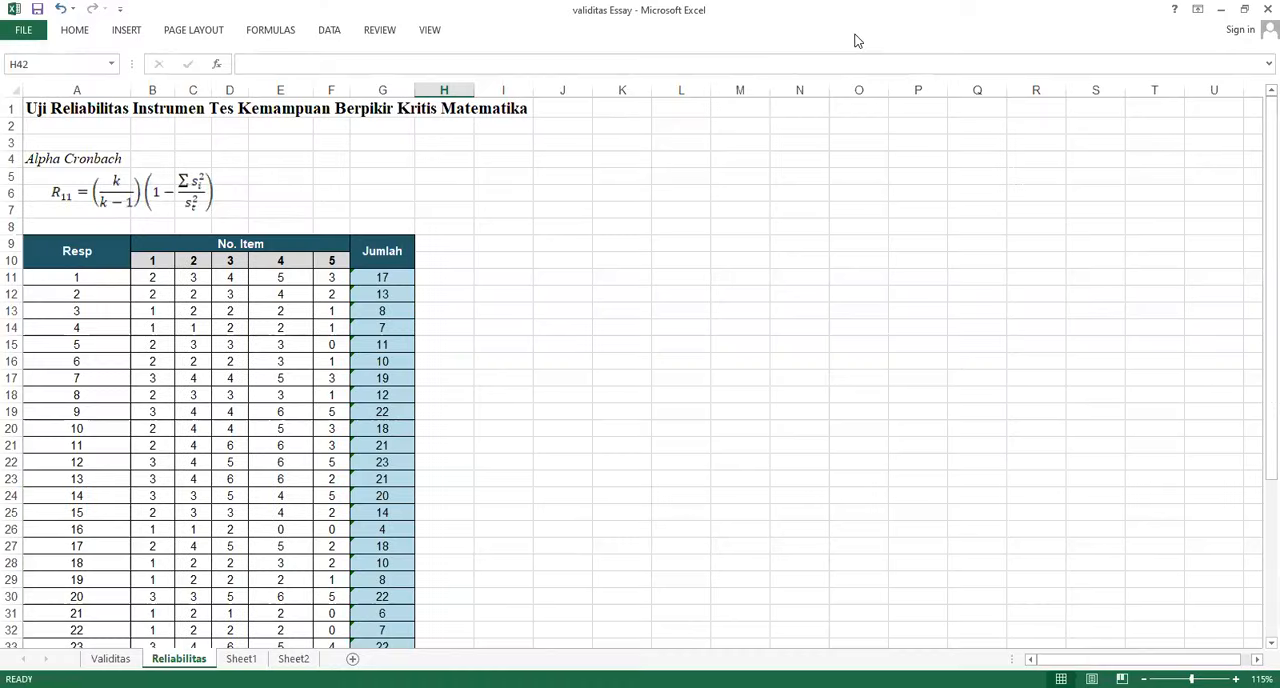
# In the Varian Item cell B42, enter =VAR.S(B11:B40) to calculate the variance of item 1
pyautogui.scroll(-6, 386, 291)
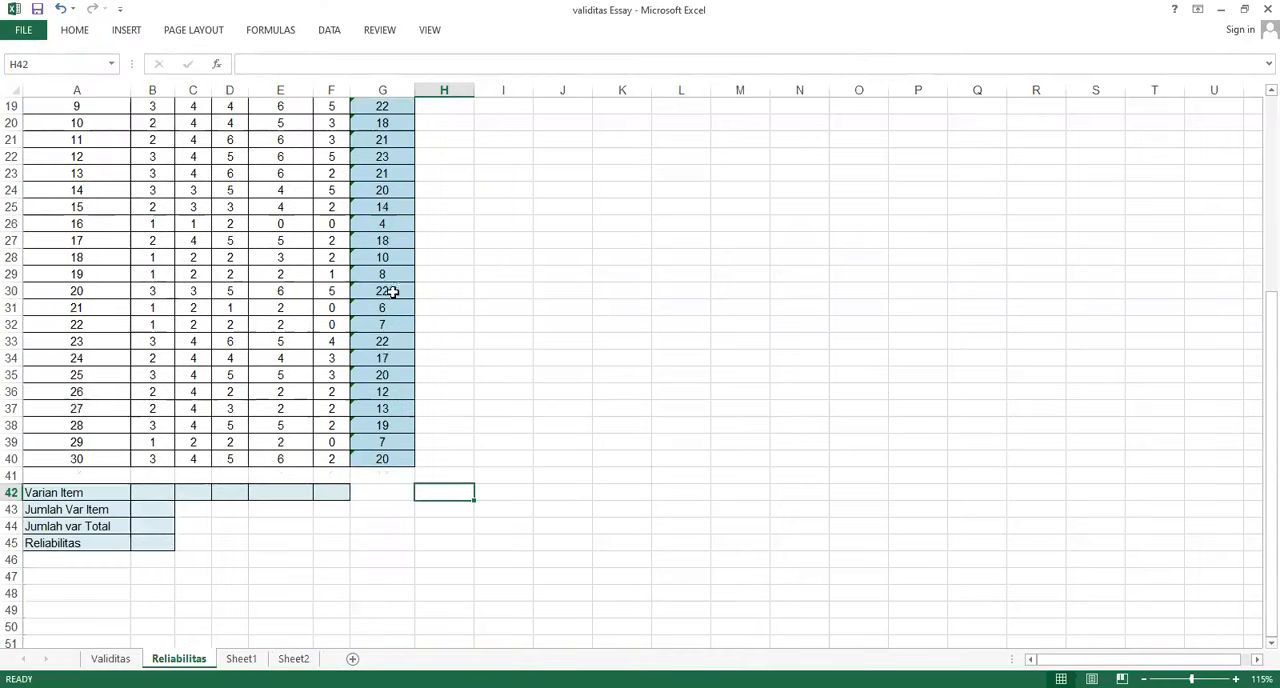
pyautogui.click(157, 494)
pyautogui.write('=')
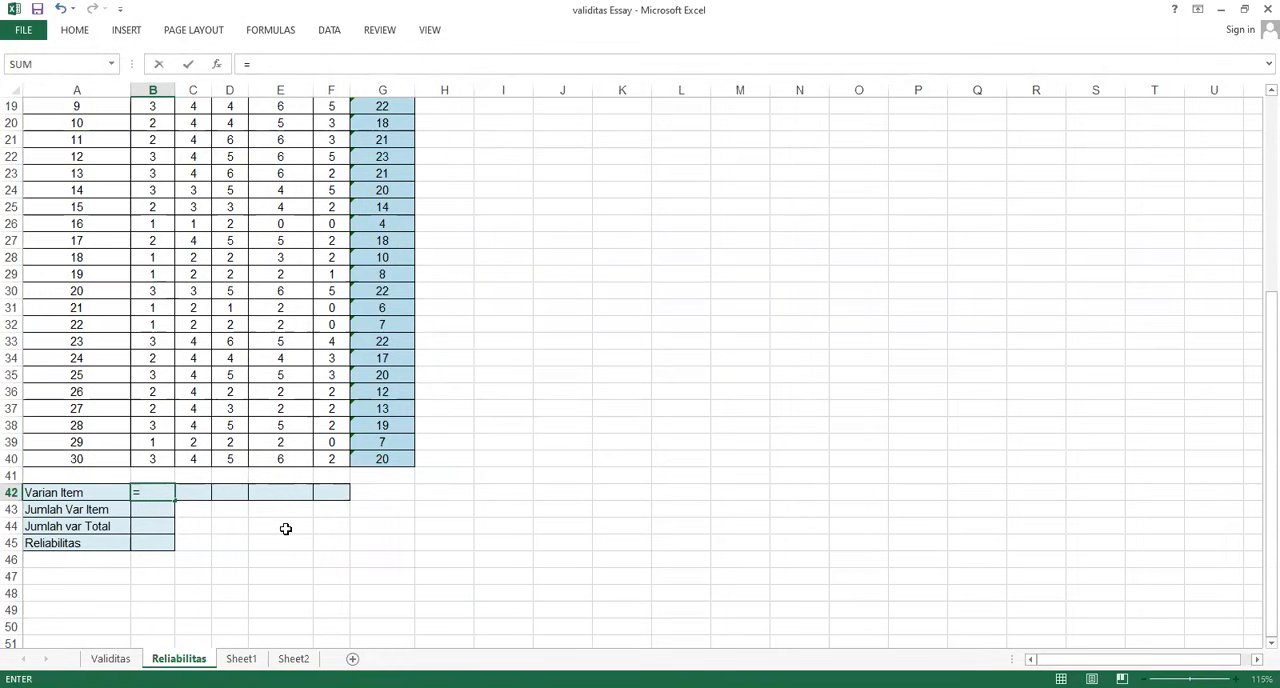
pyautogui.write('VAR')
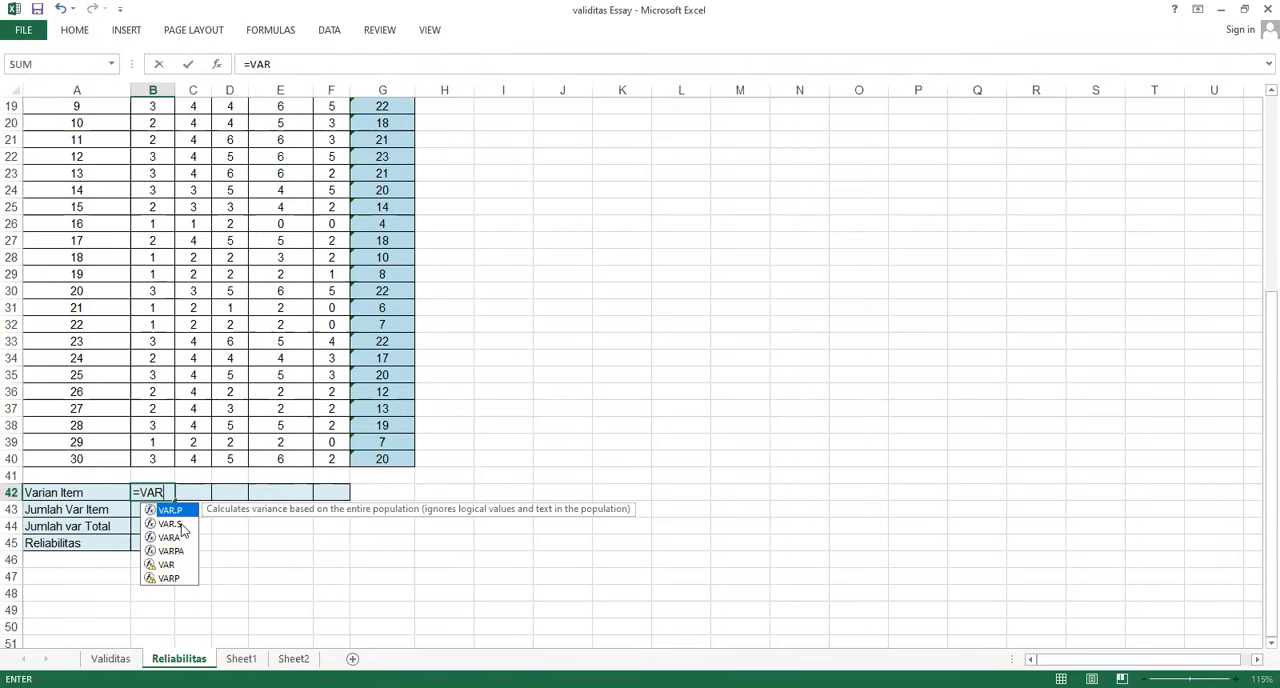
pyautogui.doubleClick(172, 524)
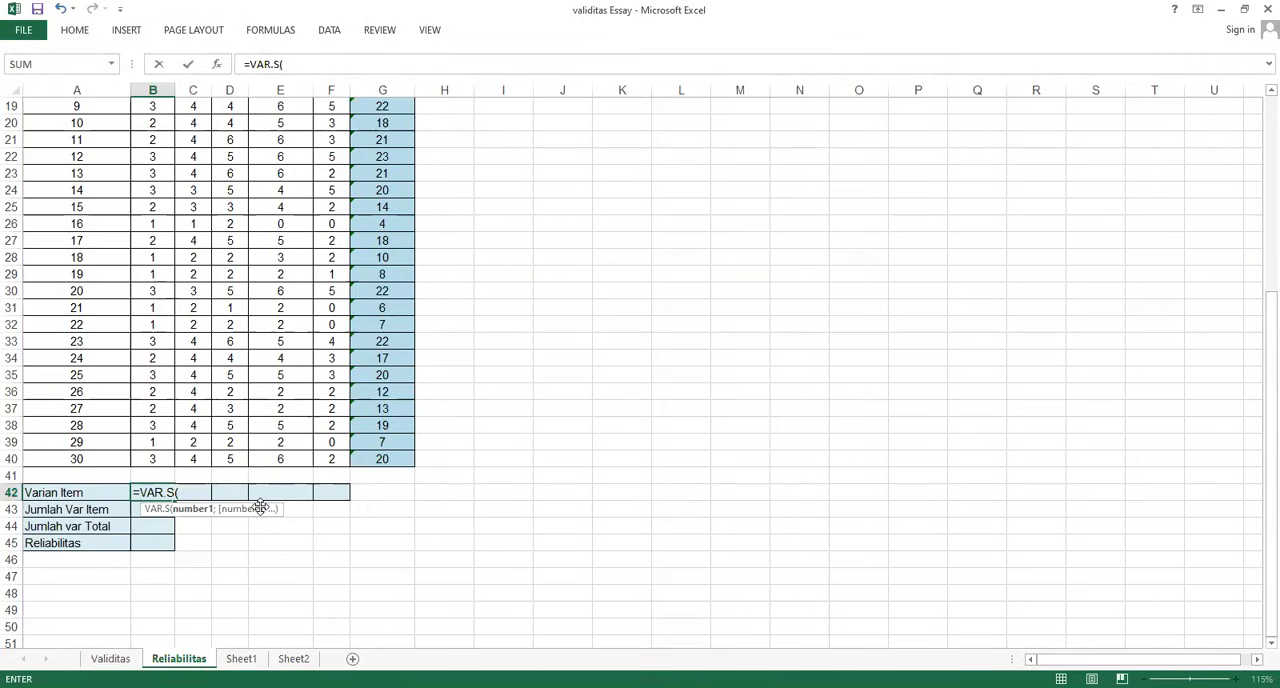
pyautogui.click(147, 460)
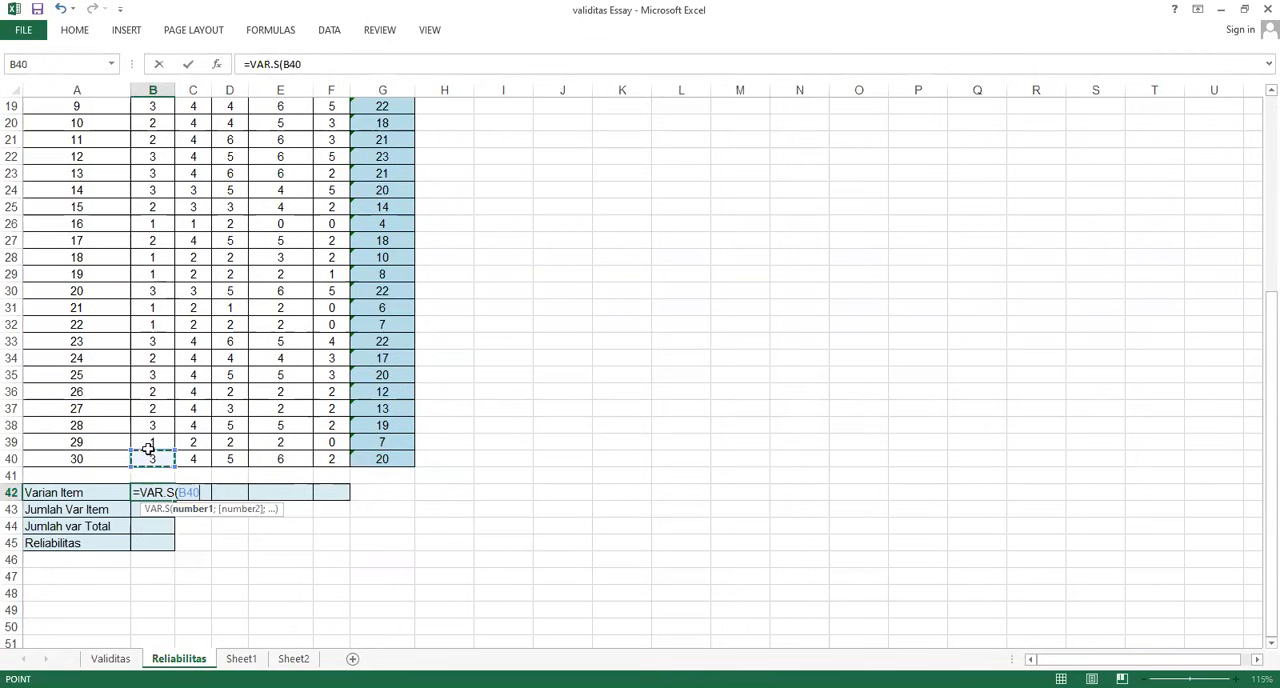
pyautogui.moveTo(148, 449); pyautogui.dragTo(152, 137)
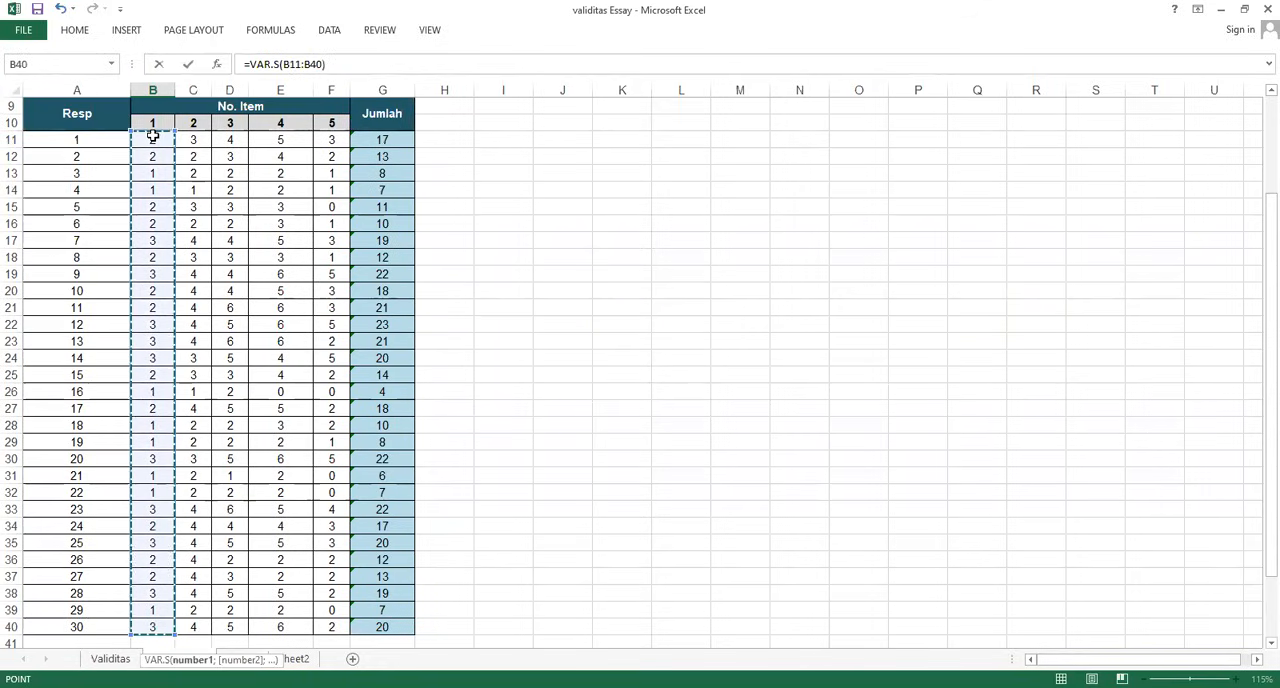
pyautogui.press('Return')
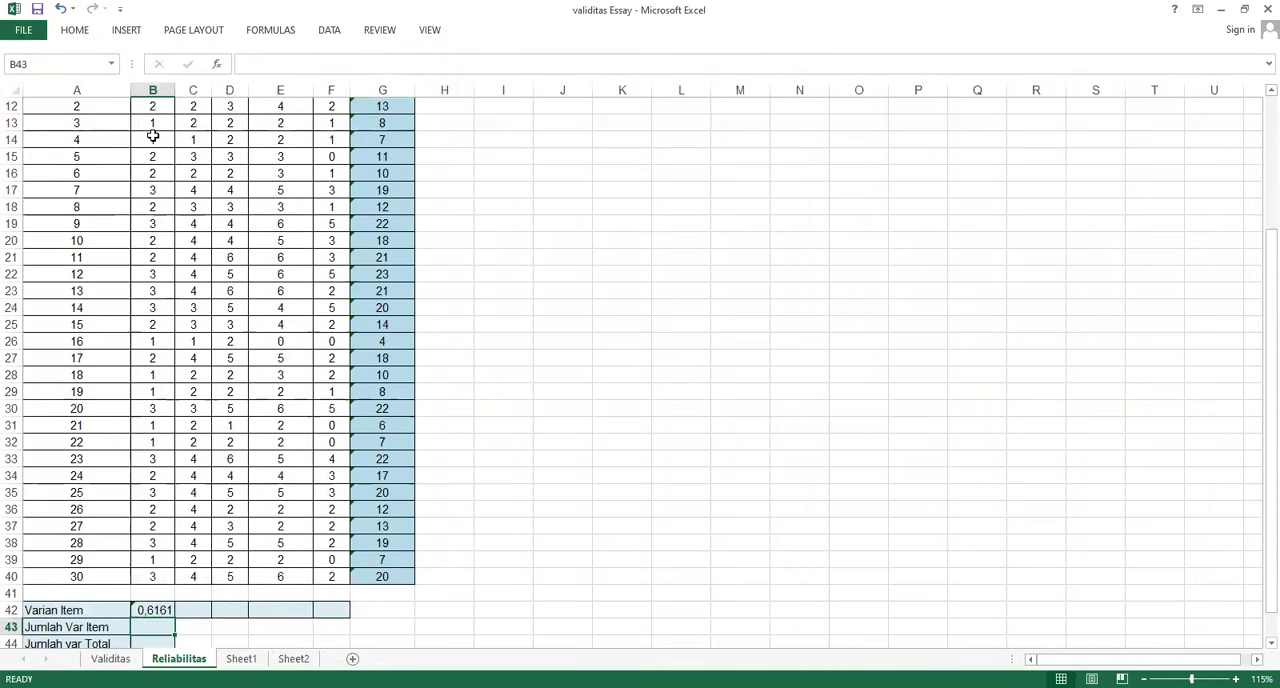
# Fill the B42 variance formula across to F42 and check the copied formula in E42
pyautogui.click(150, 610)
pyautogui.moveTo(173, 619); pyautogui.dragTo(333, 602)
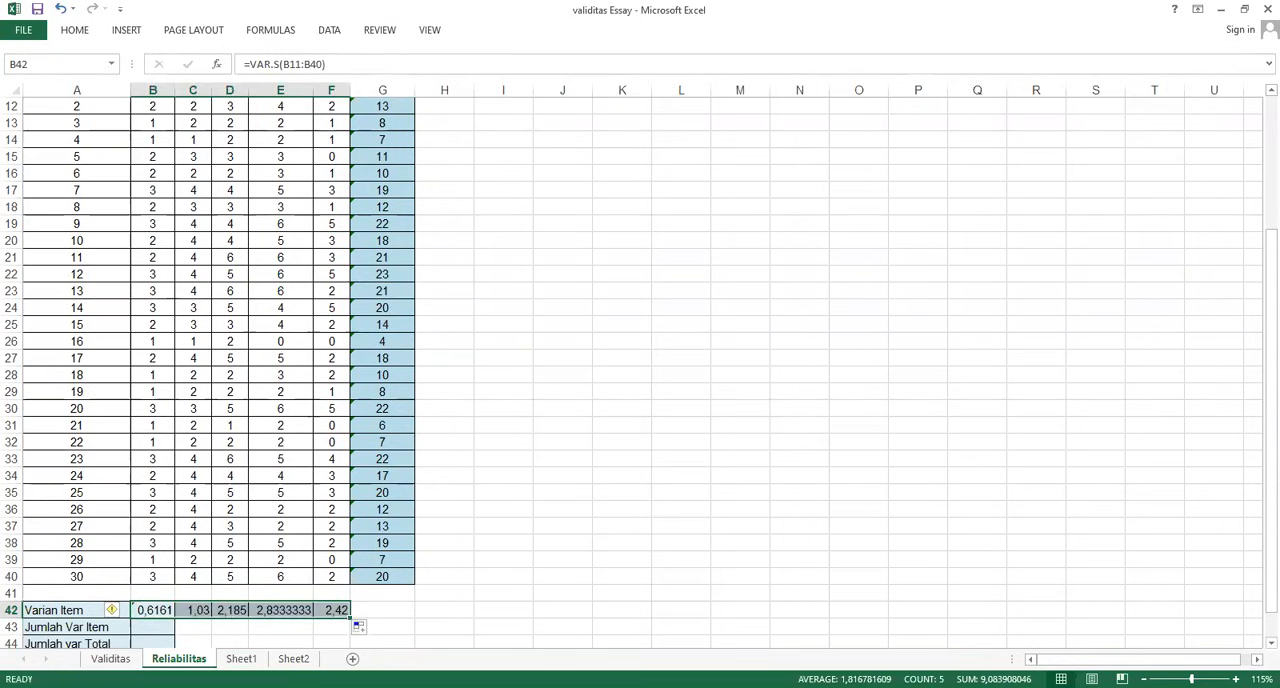
pyautogui.scroll(-2, 298, 594)
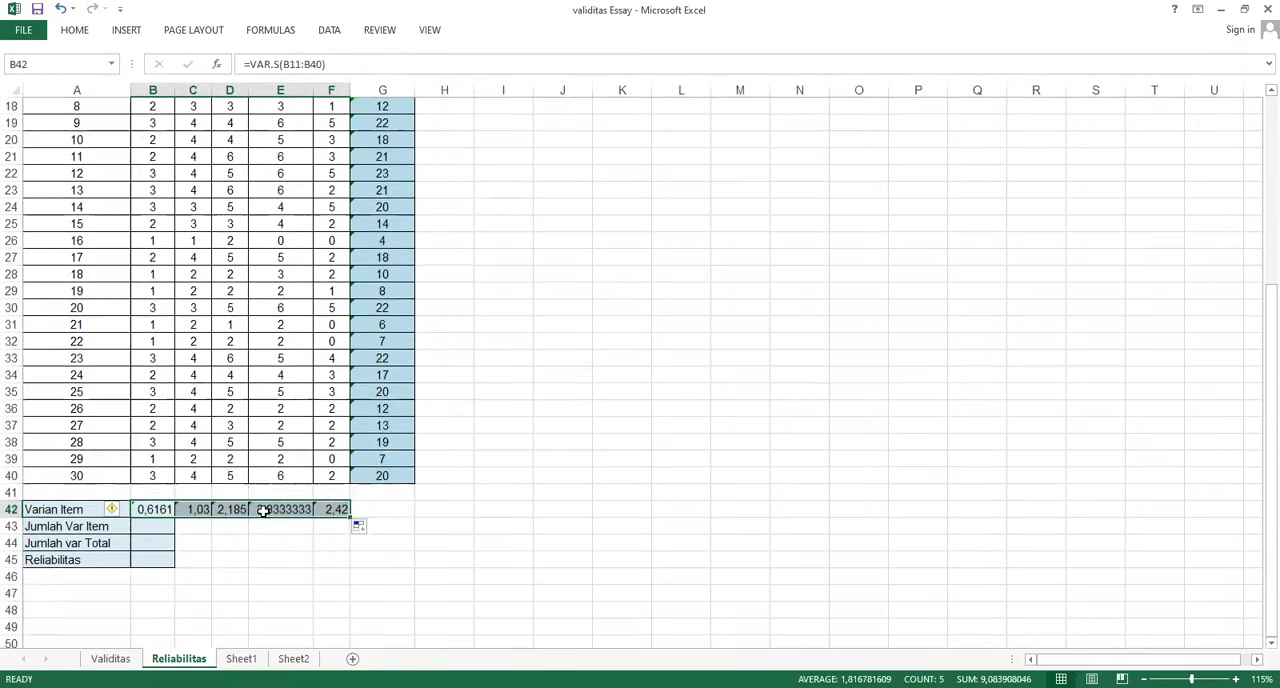
pyautogui.click(265, 509)
pyautogui.click(337, 71)
pyautogui.press('Return')
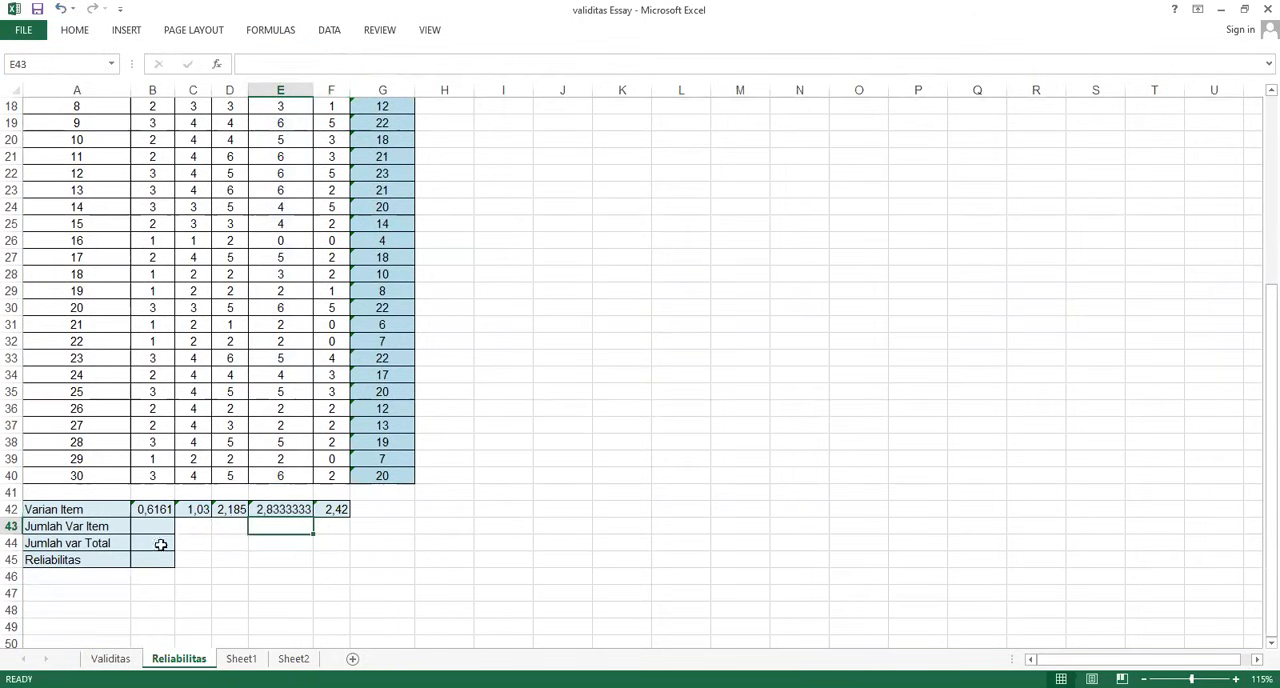
# In the Jumlah Var Item cell B43, enter =SUM(B42:F42) to add up the item variances
pyautogui.click(146, 528)
pyautogui.write('=')
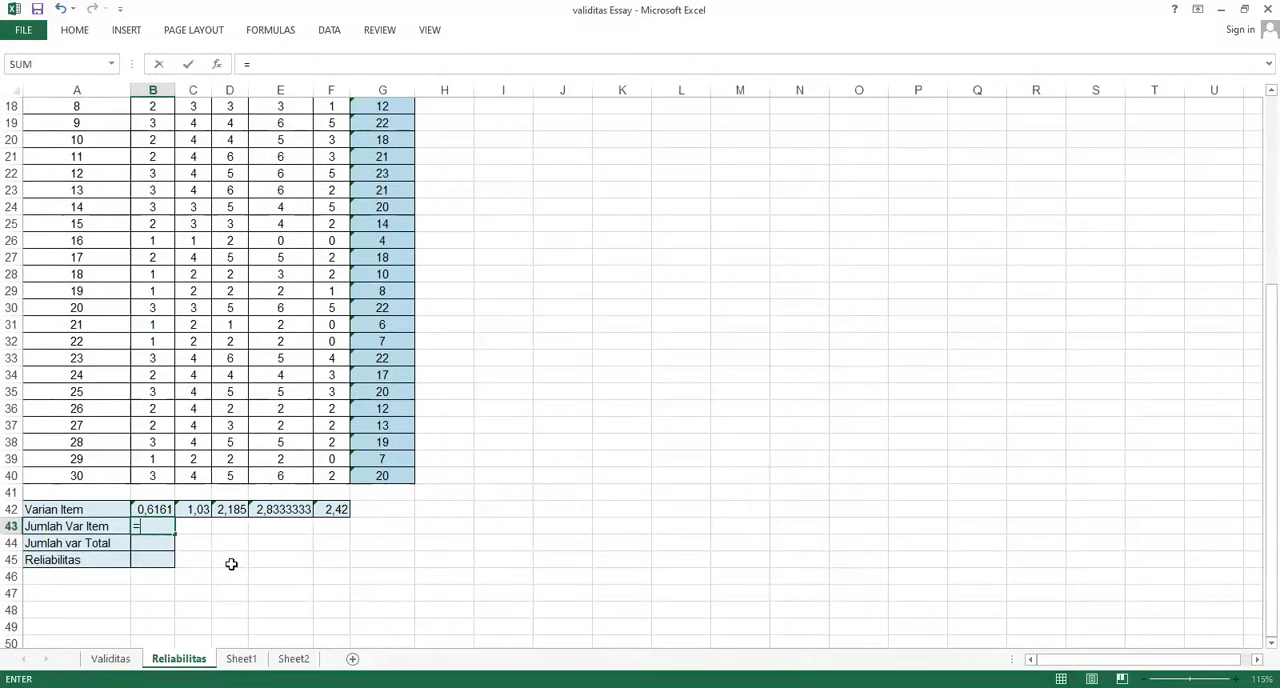
pyautogui.write('SUM(')
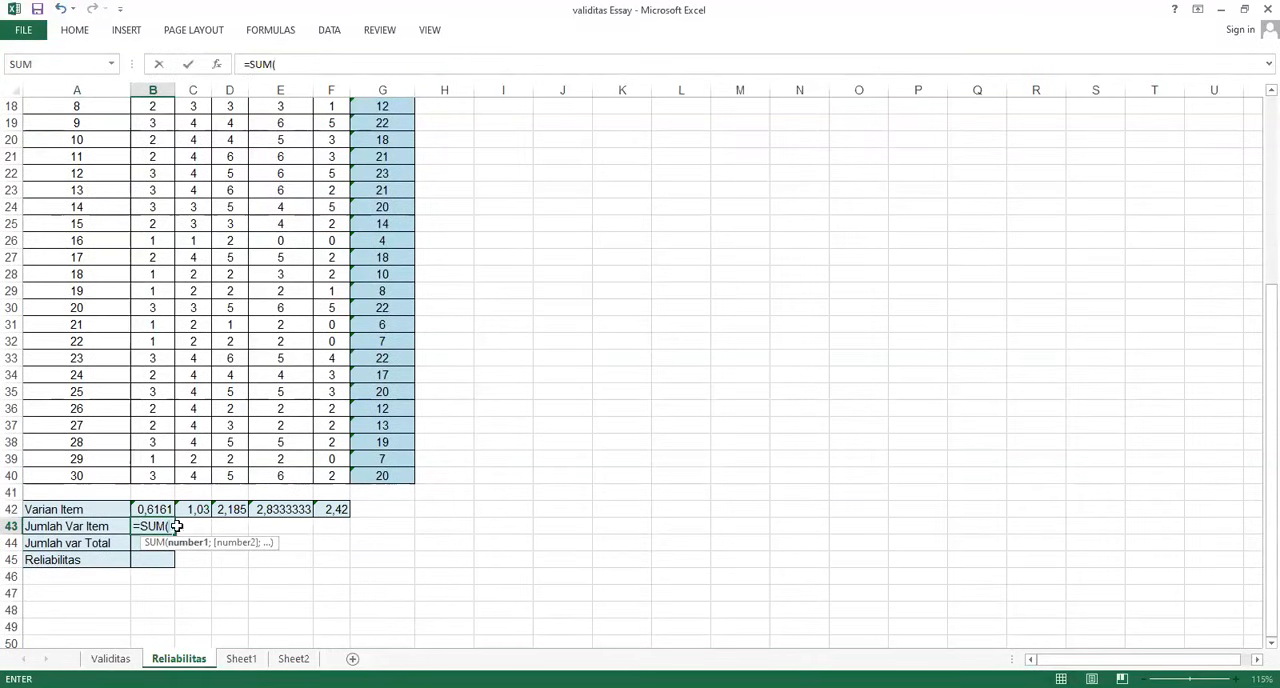
pyautogui.click(156, 508)
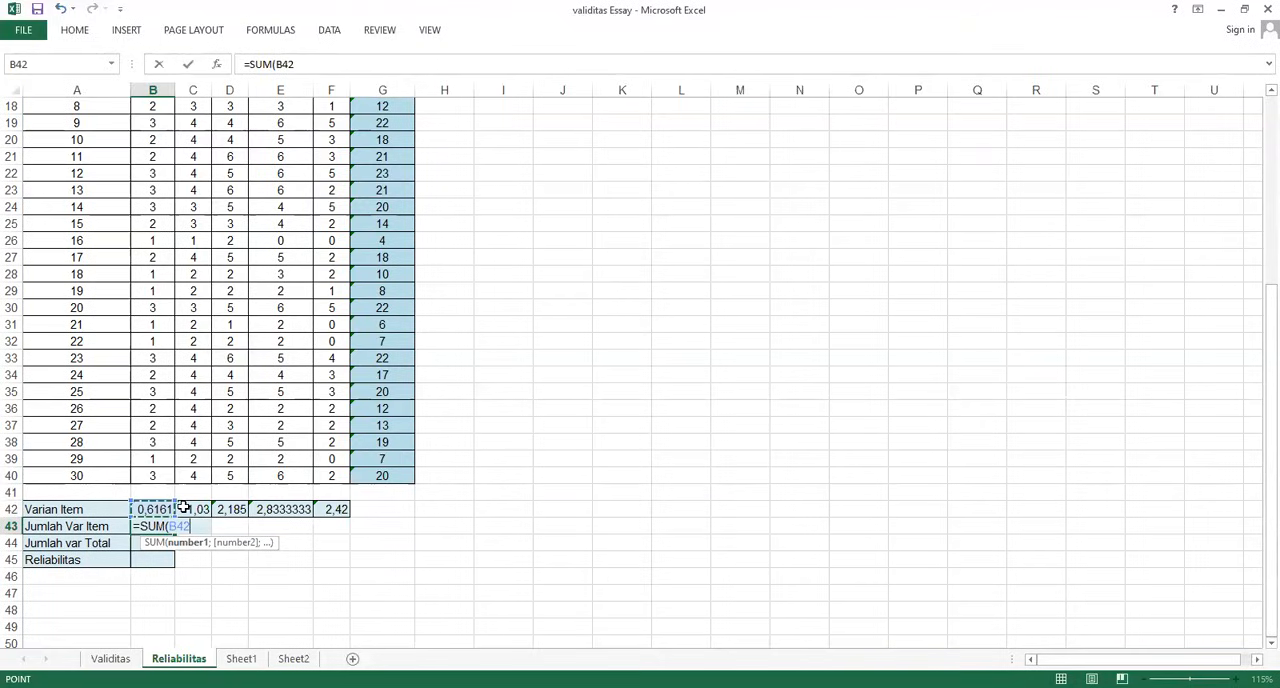
pyautogui.moveTo(183, 508); pyautogui.dragTo(314, 505)
pyautogui.press('Return')
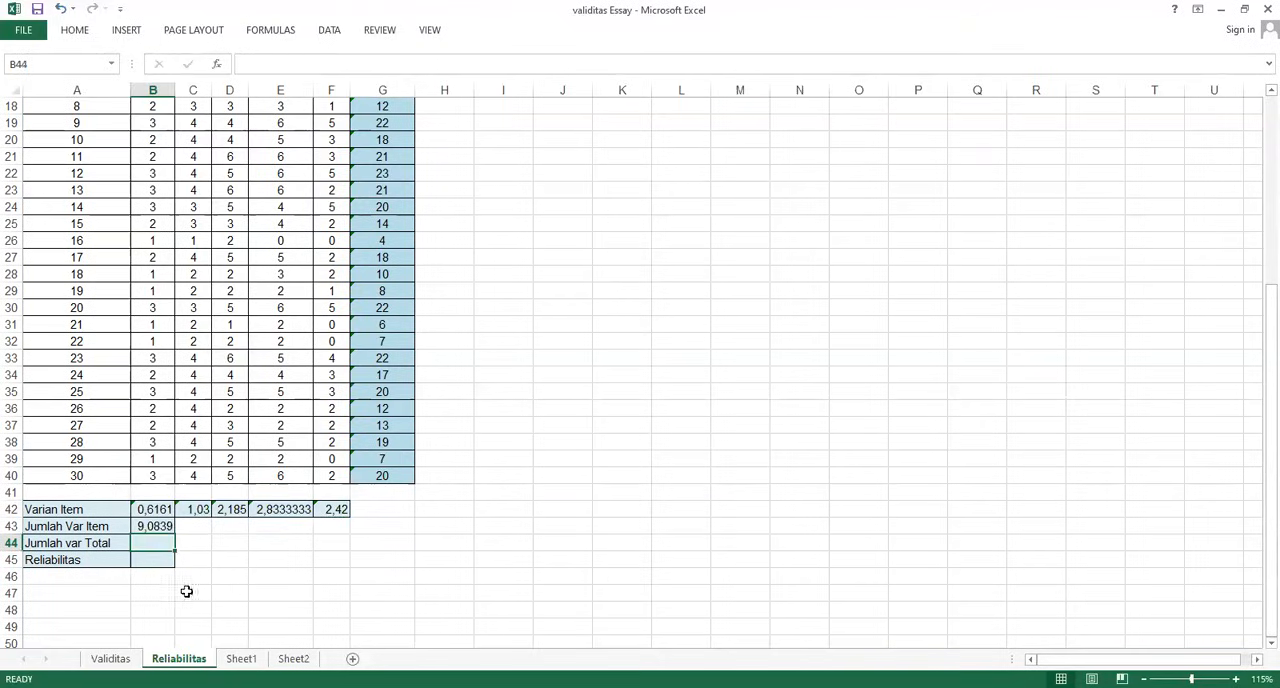
# In the Jumlah var Total cell B44, enter a VAR.S formula over the respondents' total scores in the Jumlah column
pyautogui.write('=')
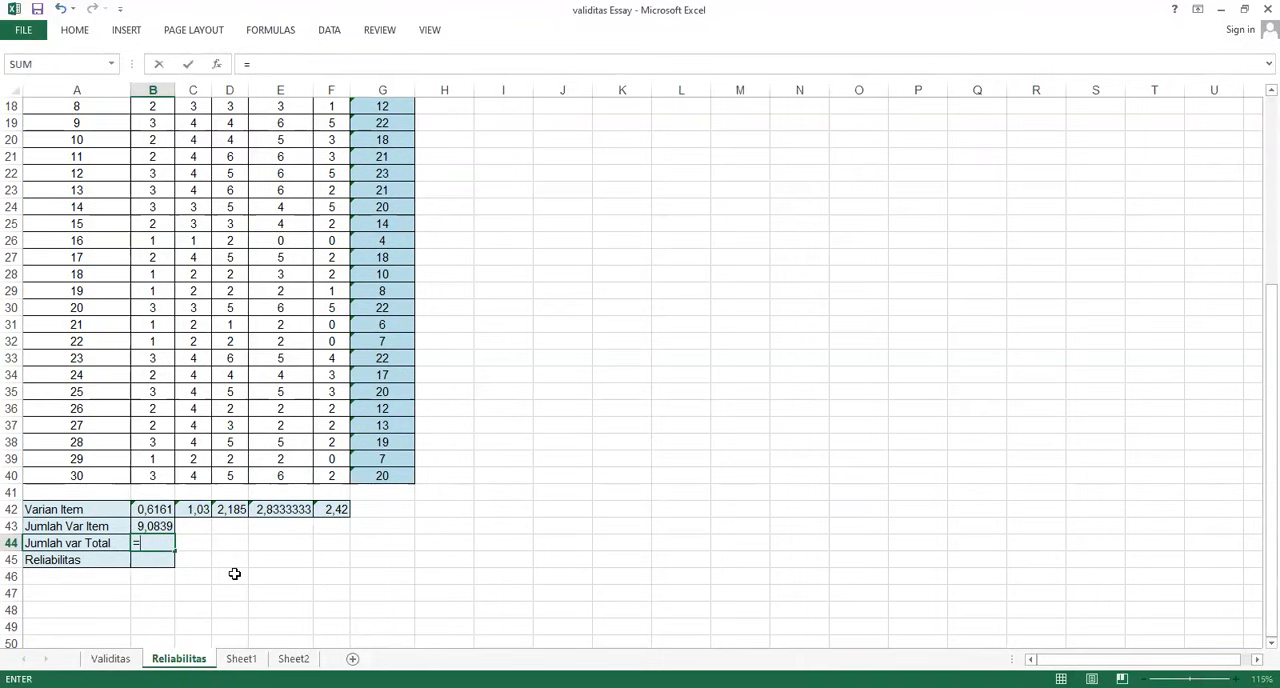
pyautogui.write('VAR')
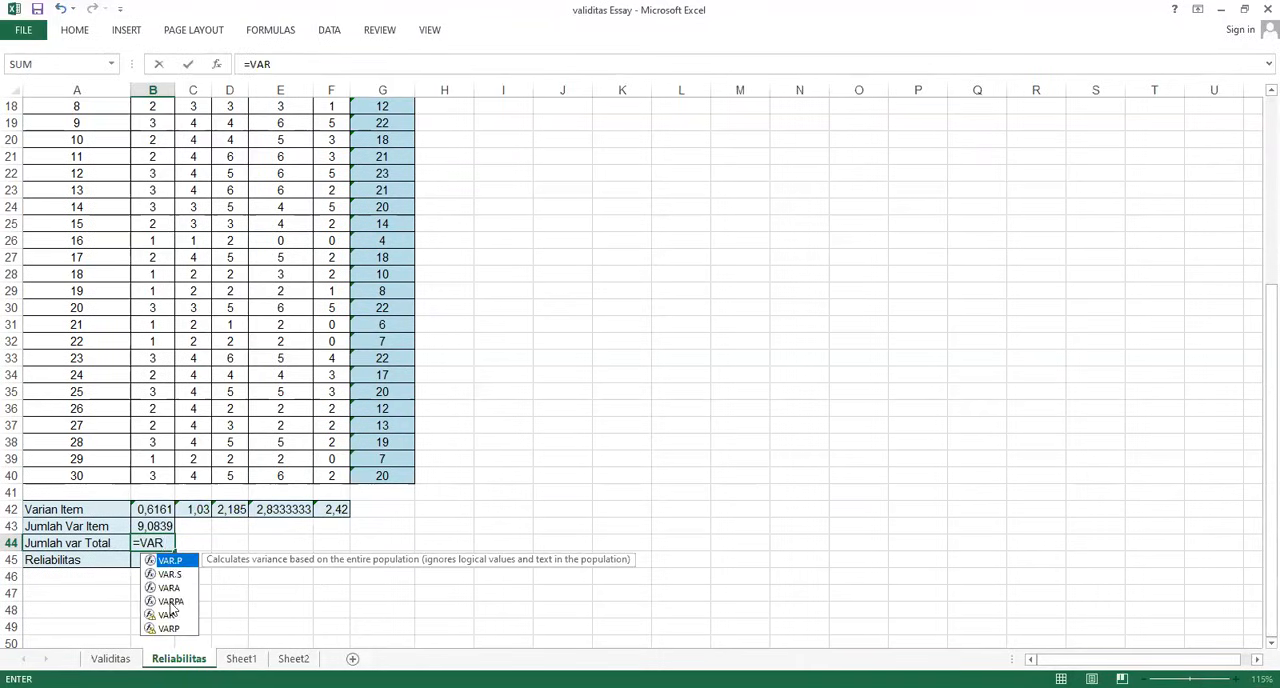
pyautogui.doubleClick(172, 575)
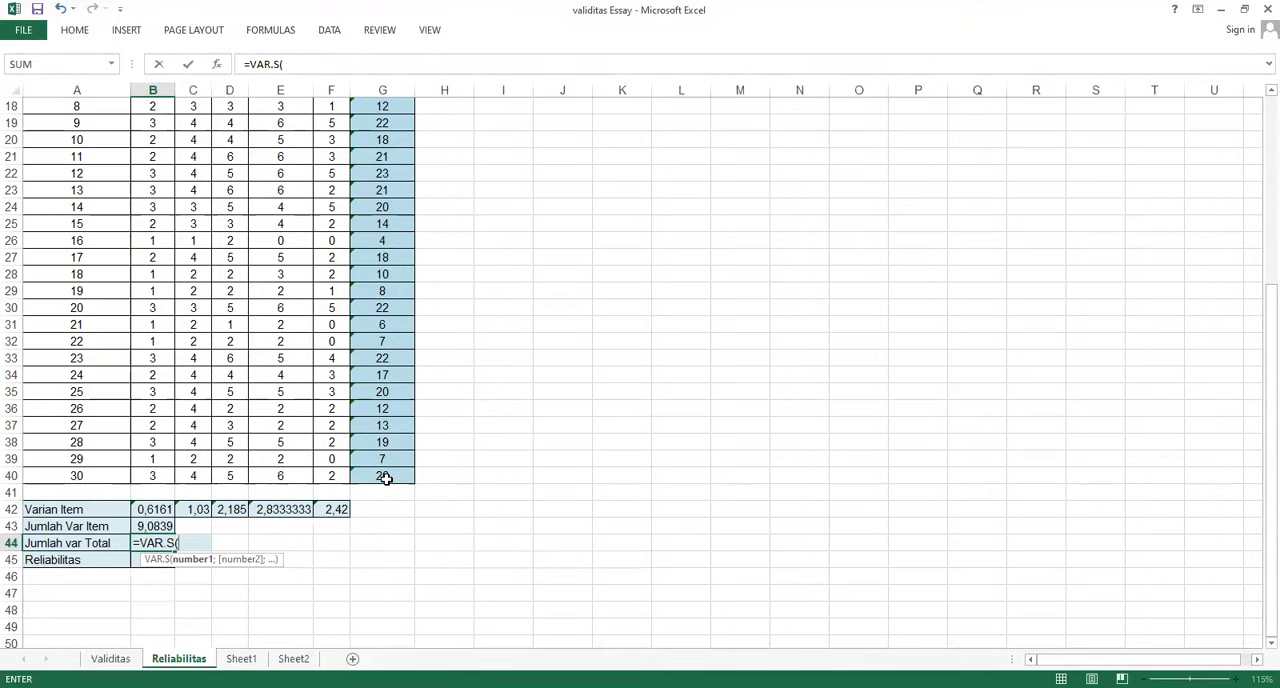
pyautogui.click(385, 478)
pyautogui.moveTo(385, 427); pyautogui.dragTo(378, 148)
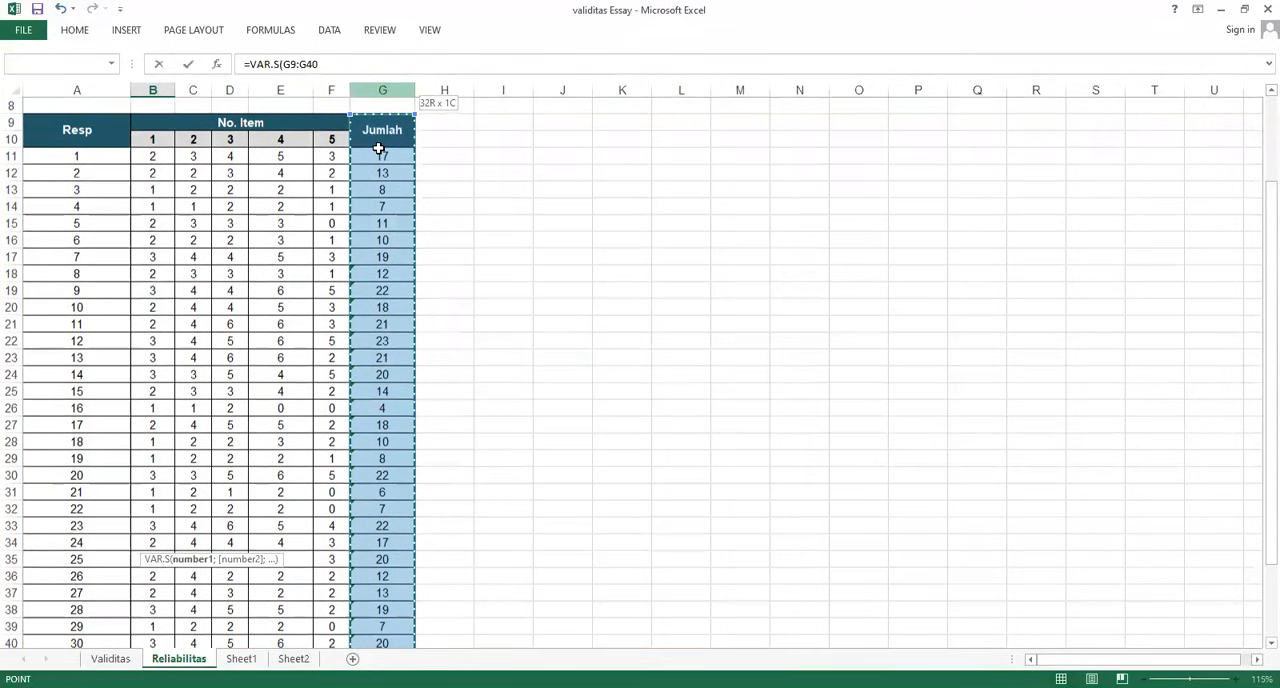
pyautogui.press('Return')
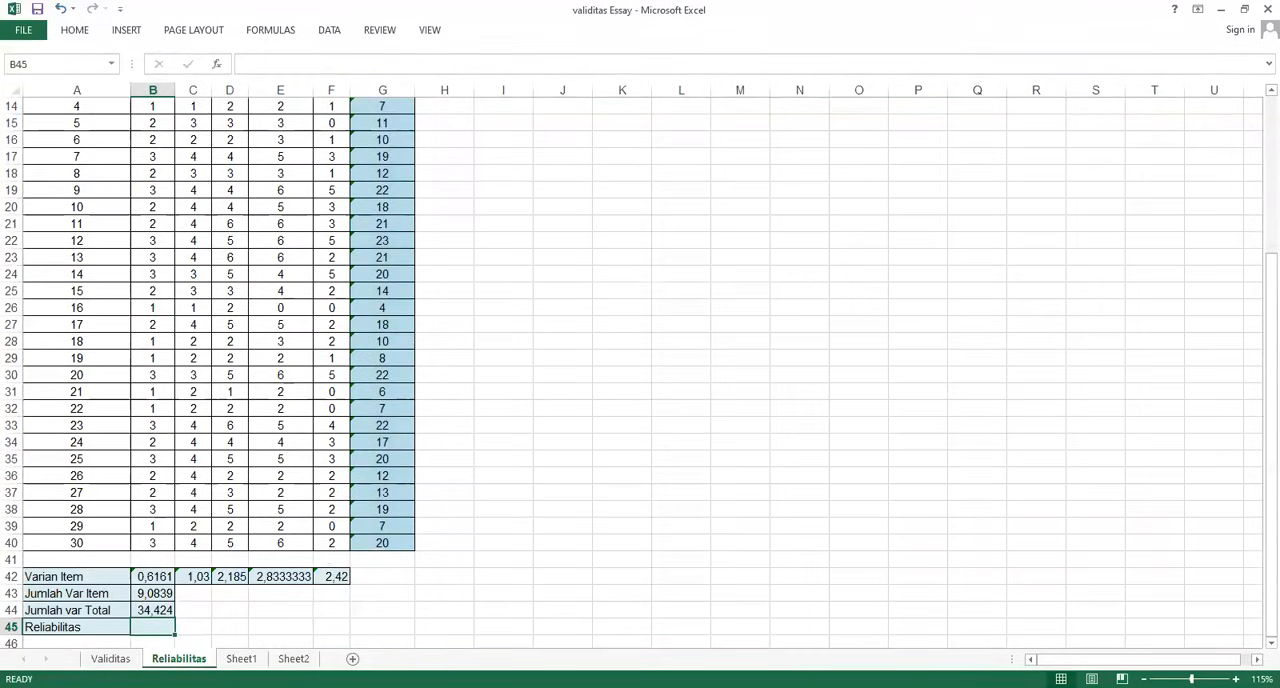
# Following the Alpha Cronbach formula, start the Reliabilitas formula in B45 with =(F10/(F10-1))*(, using F10 as the number of items
pyautogui.scroll(5, 640, 372)
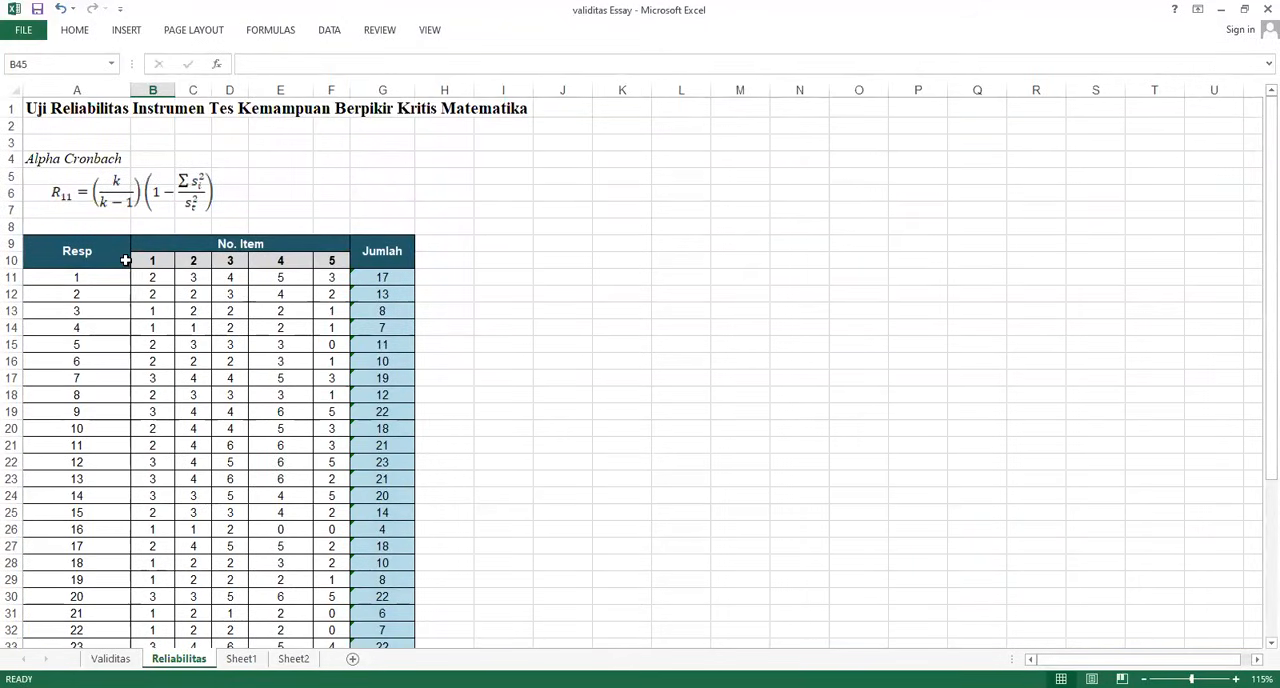
pyautogui.scroll(-8, 151, 274)
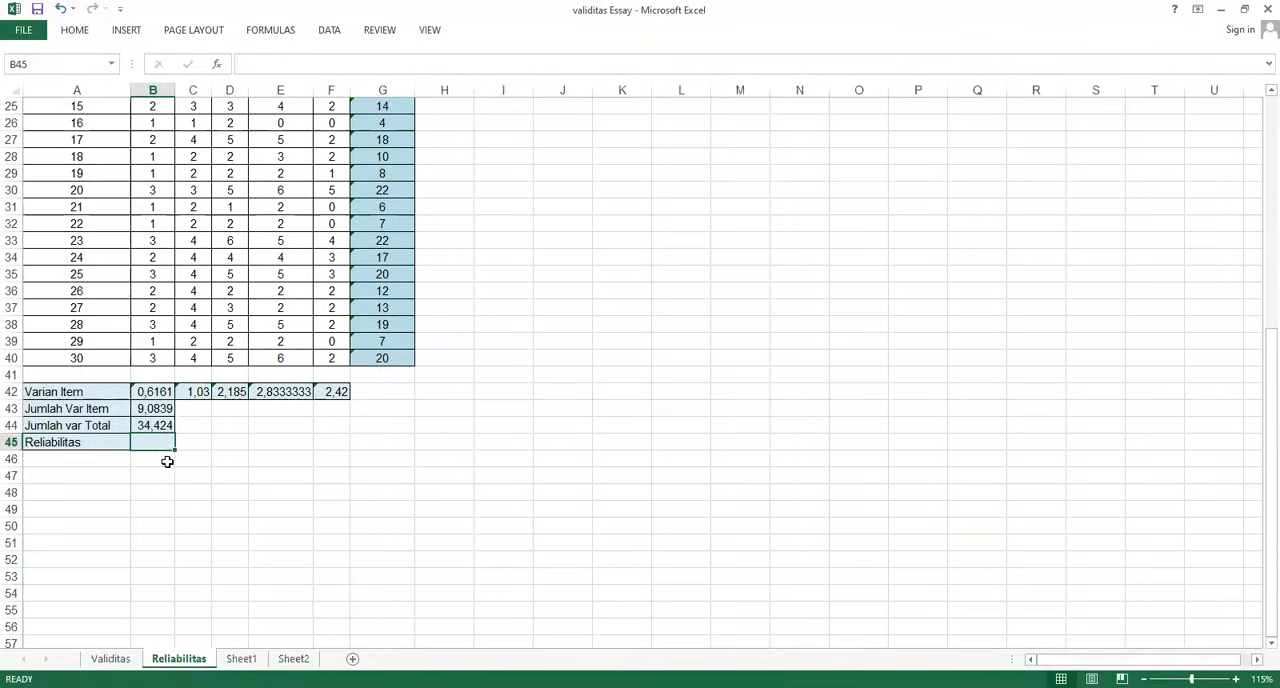
pyautogui.write('=')
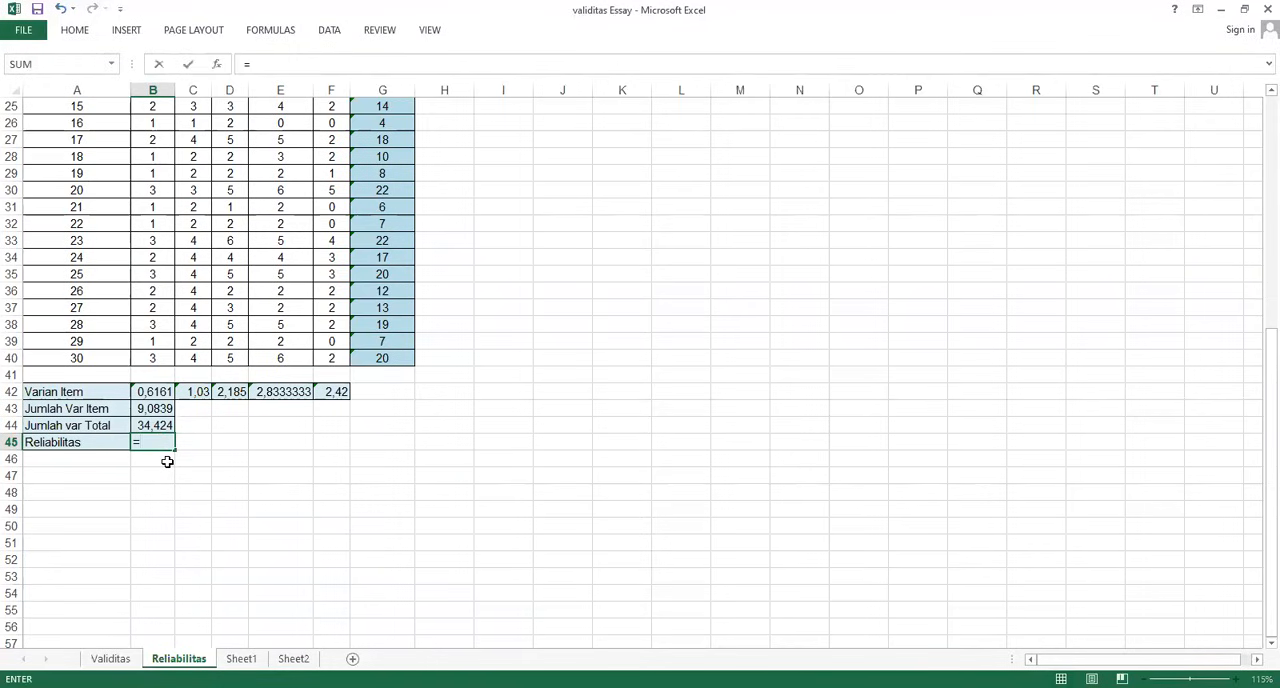
pyautogui.write('(')
pyautogui.scroll(7, 167, 461)
pyautogui.click(331, 207)
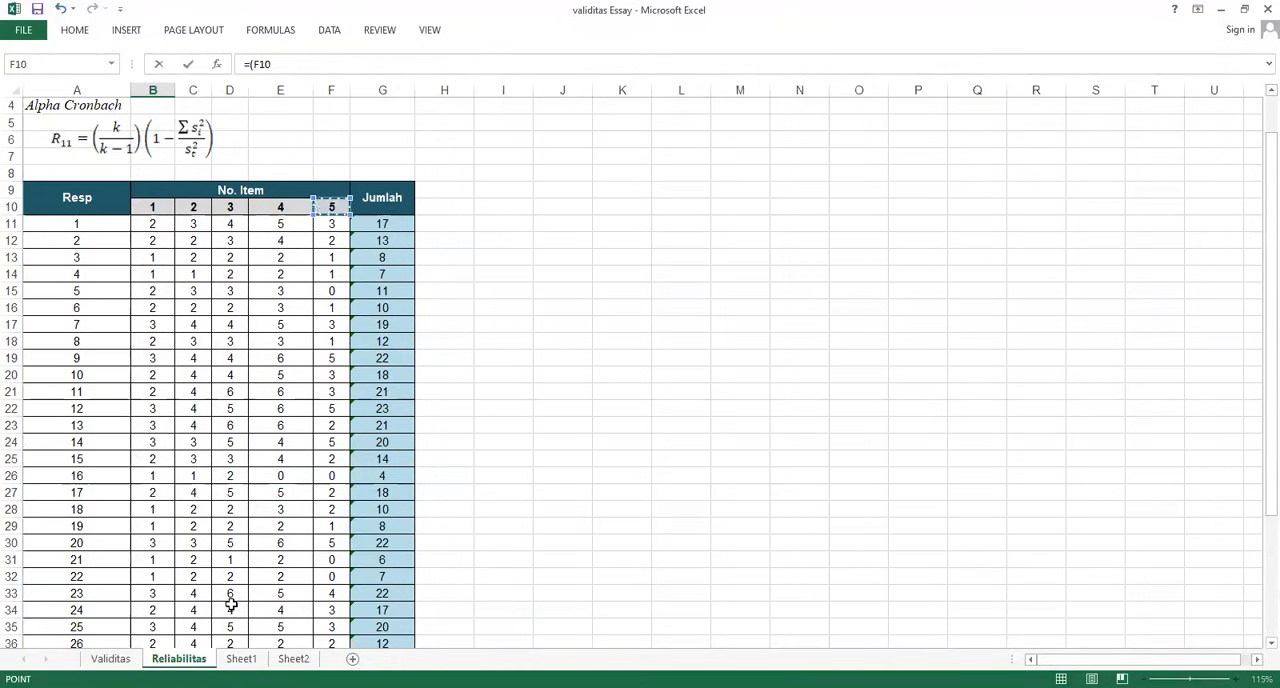
pyautogui.write('/(')
pyautogui.click(333, 215)
pyautogui.write('-1))*')
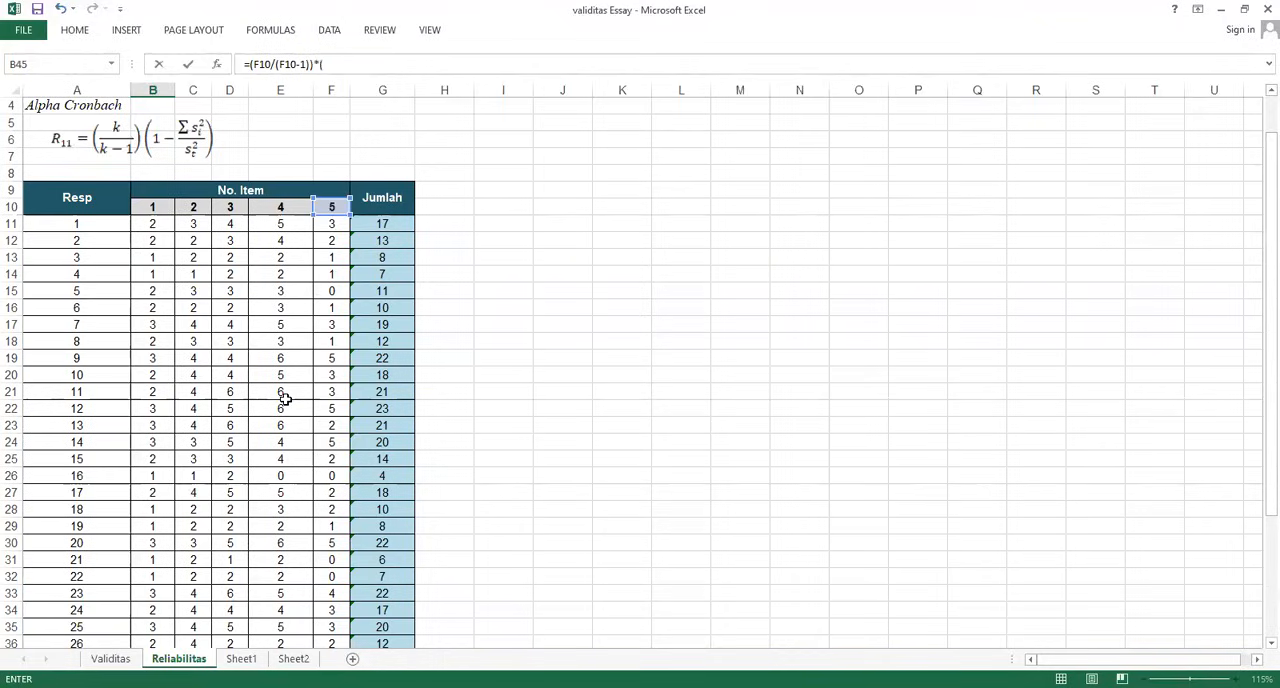
# Complete the Reliabilitas formula in B45 as =(F10/(F10-1))*(1-(B43/B44)), dividing the summed item variances by the total variance
pyautogui.write('(')
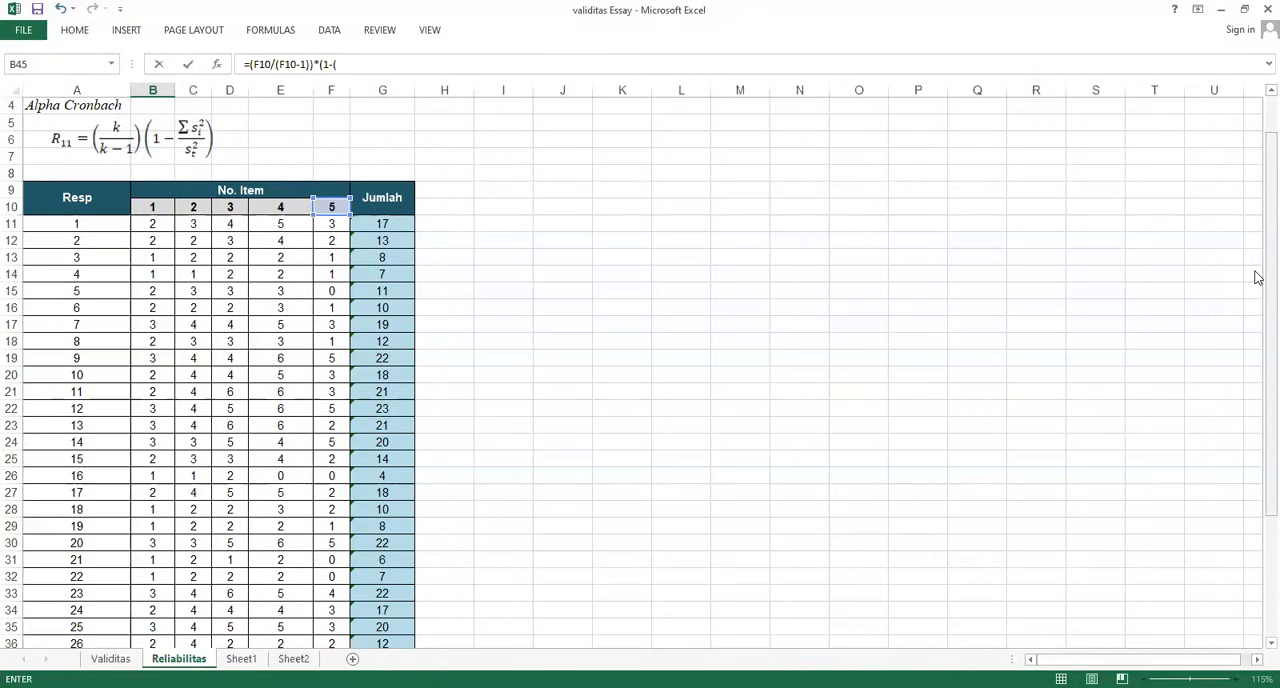
pyautogui.moveTo(1257, 271); pyautogui.dragTo(1254, 371)
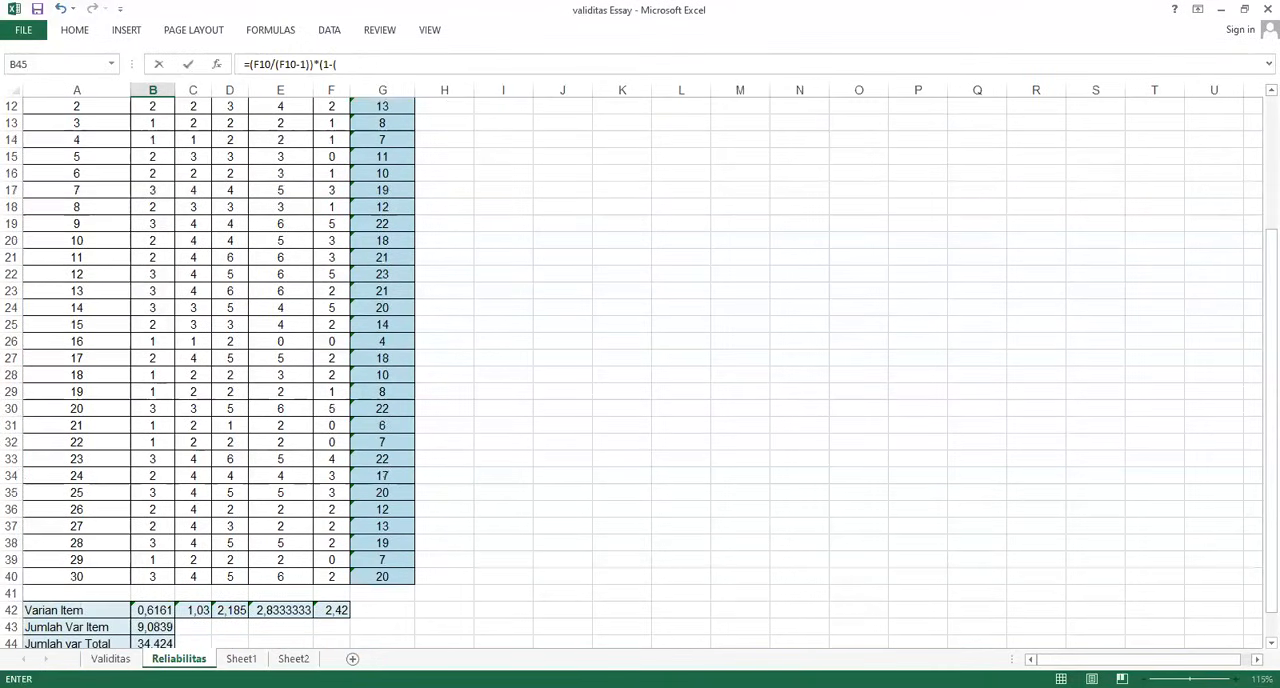
pyautogui.click(158, 627)
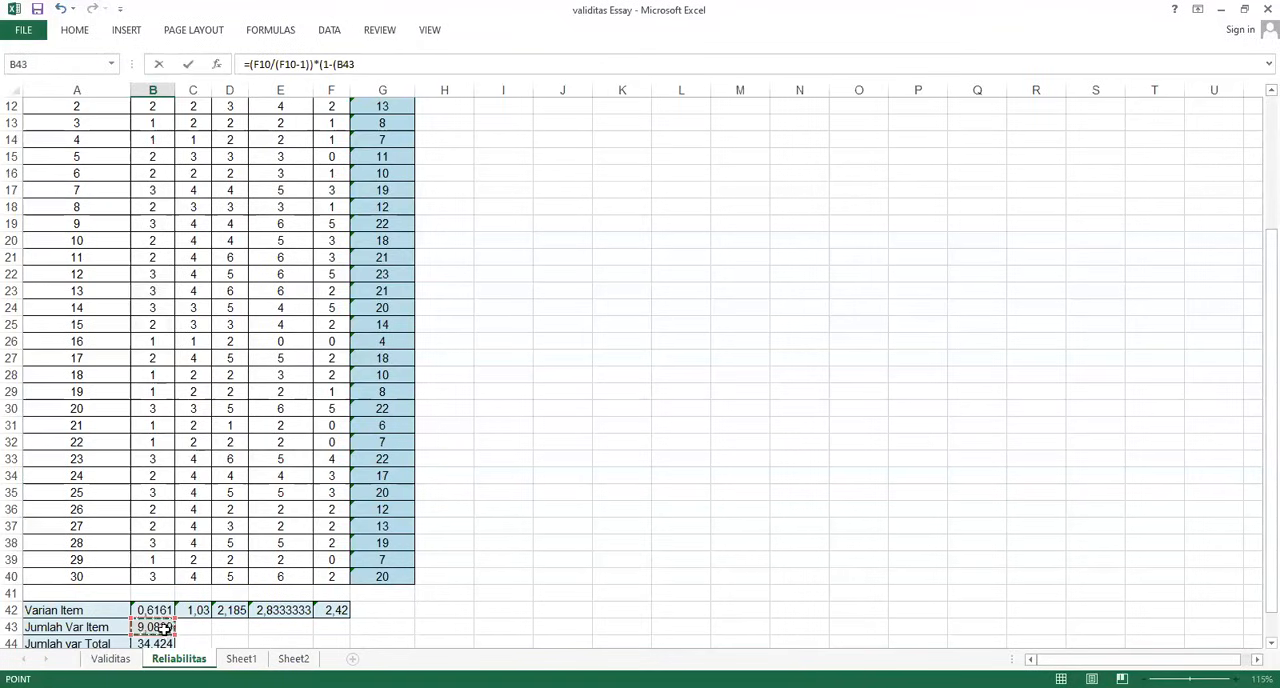
pyautogui.write('/')
pyautogui.click(148, 642)
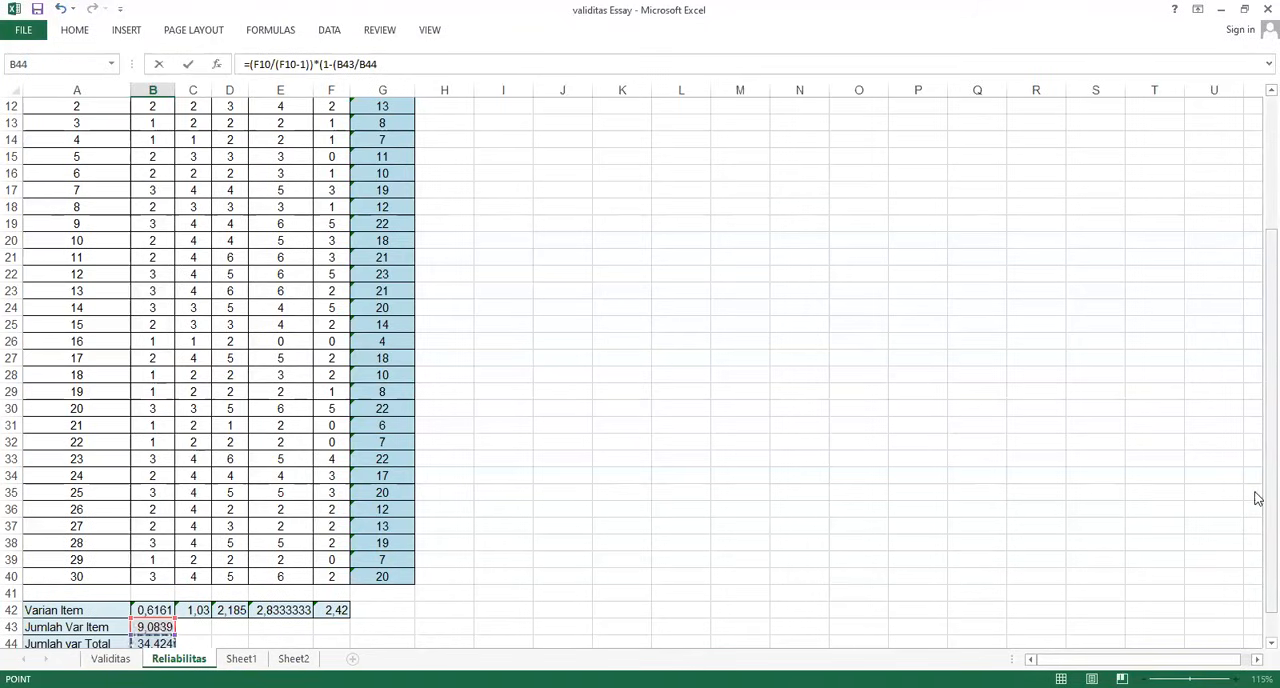
pyautogui.scroll(3, 1257, 451)
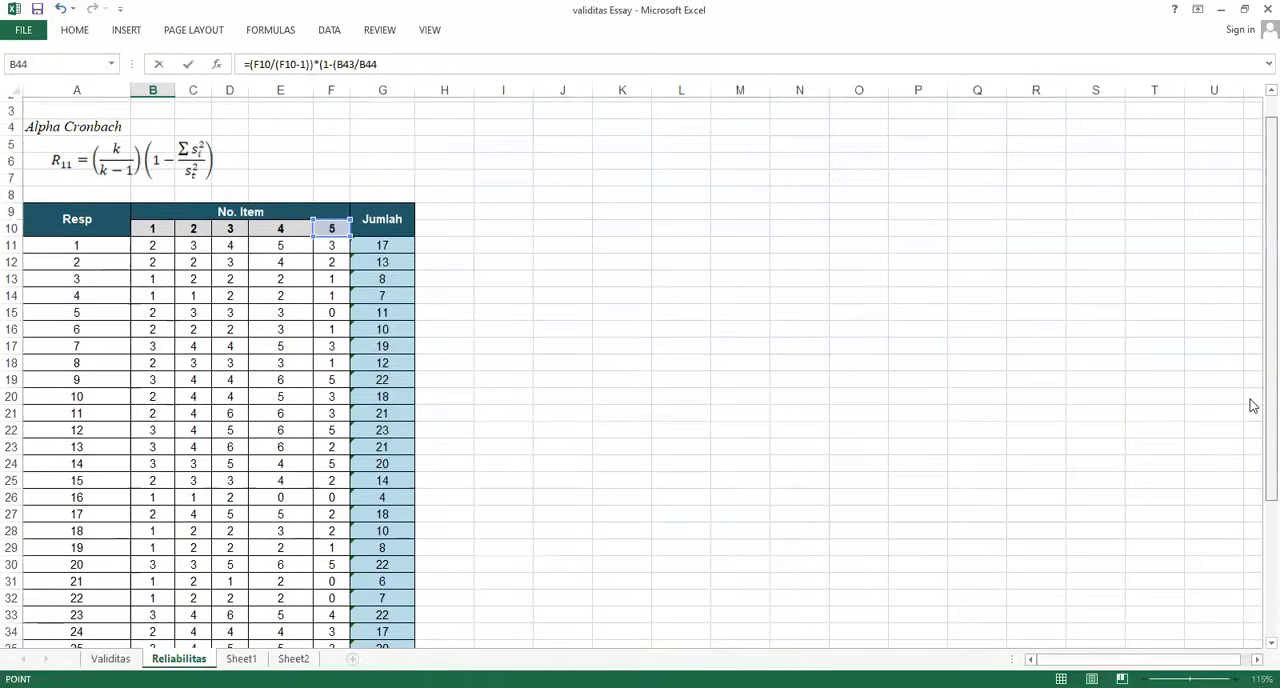
pyautogui.scroll(-4, 1253, 405)
pyautogui.scroll(2, 1240, 490)
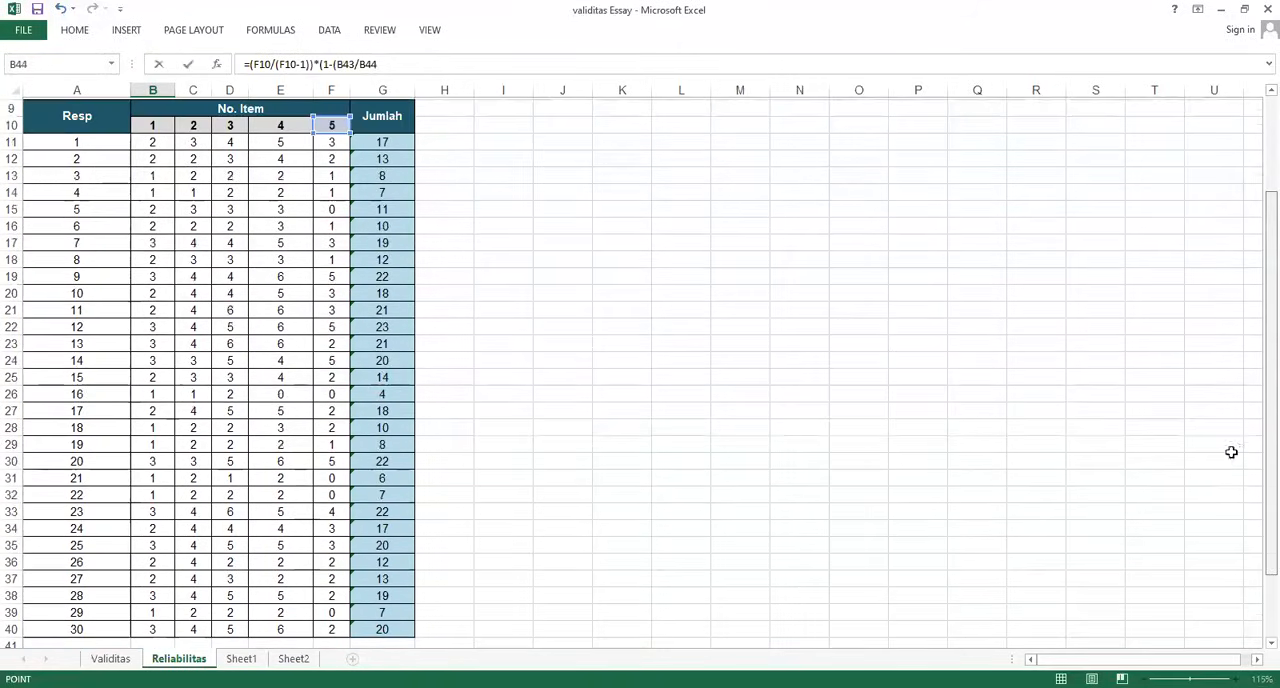
pyautogui.click(388, 63)
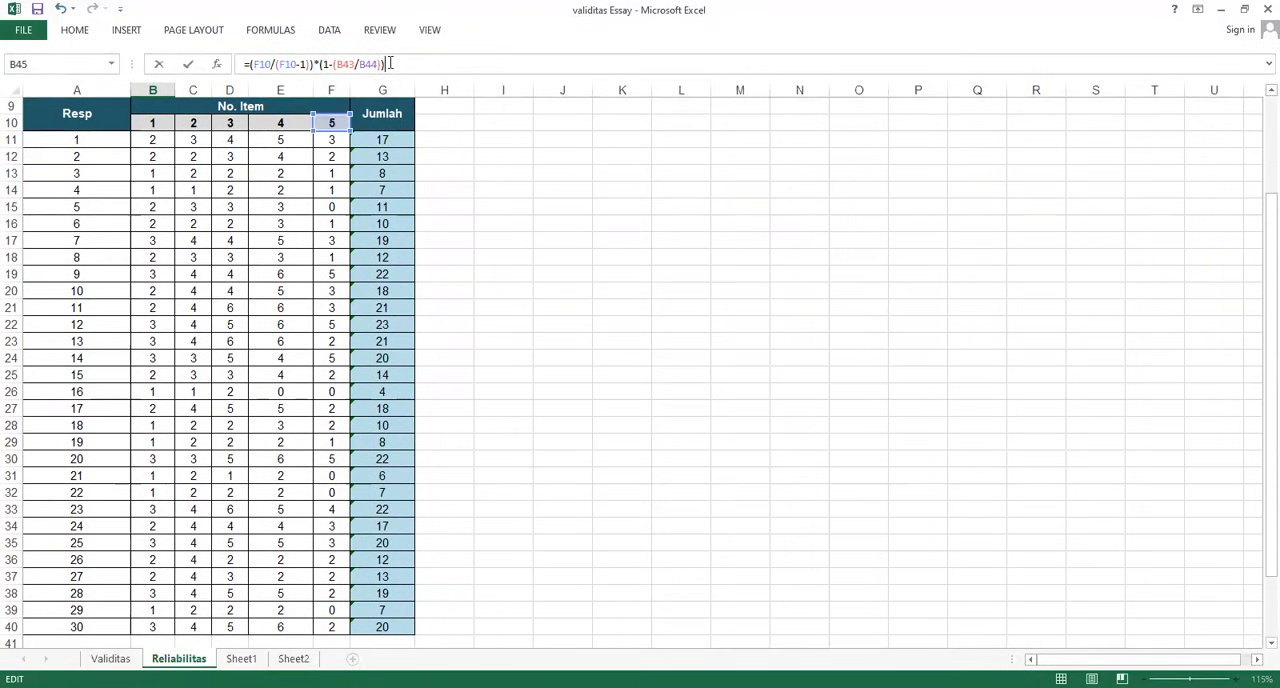
pyautogui.press('Return')
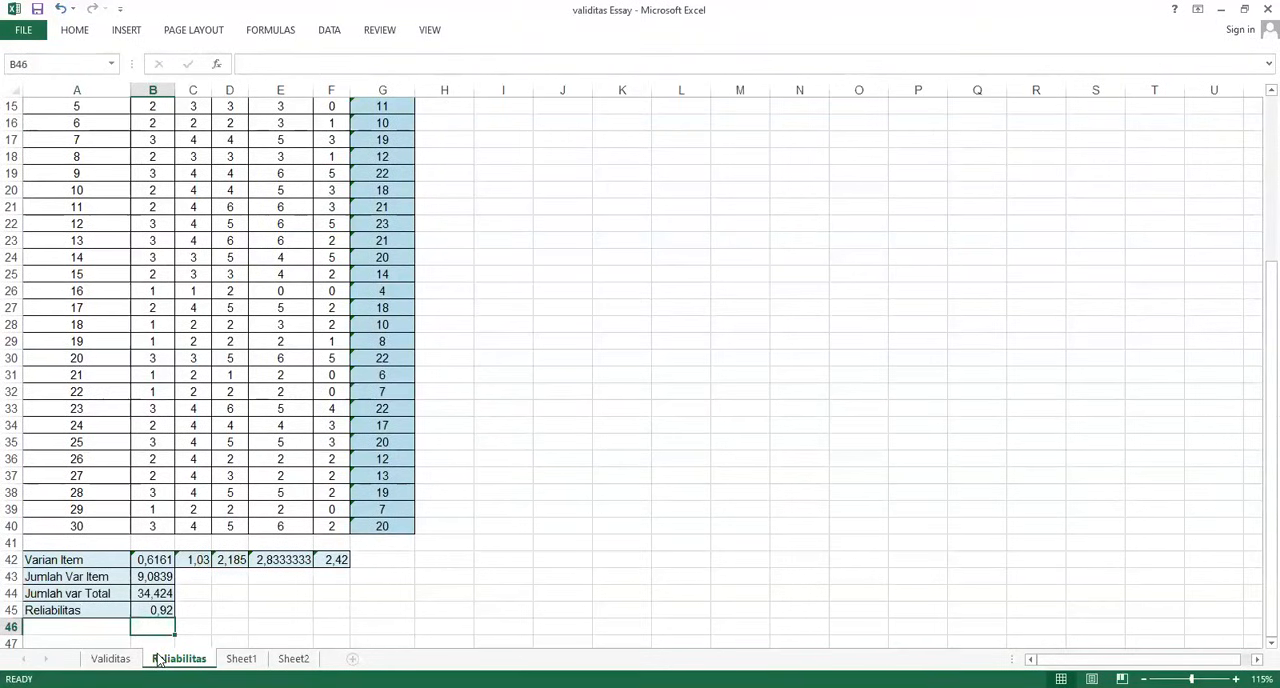
# Review the reliability formula in B45, check the item results on the Validitas sheet, and return to the Reliabilitas sheet
pyautogui.click(158, 613)
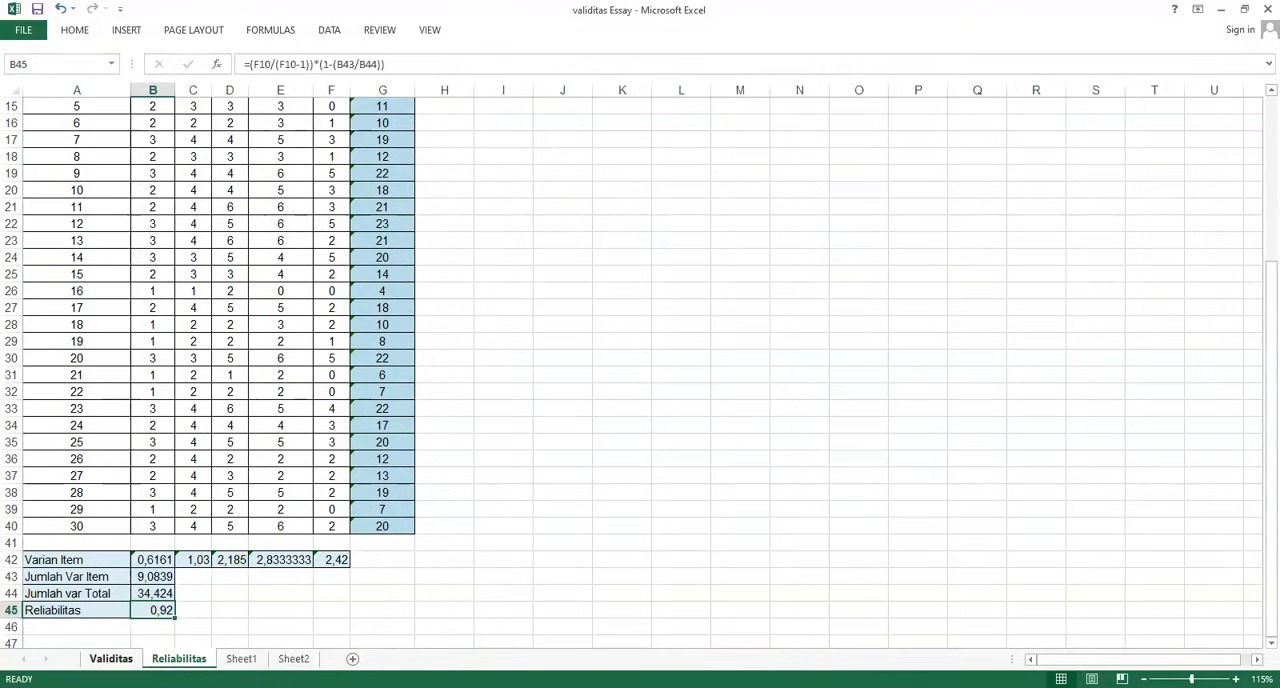
pyautogui.click(111, 659)
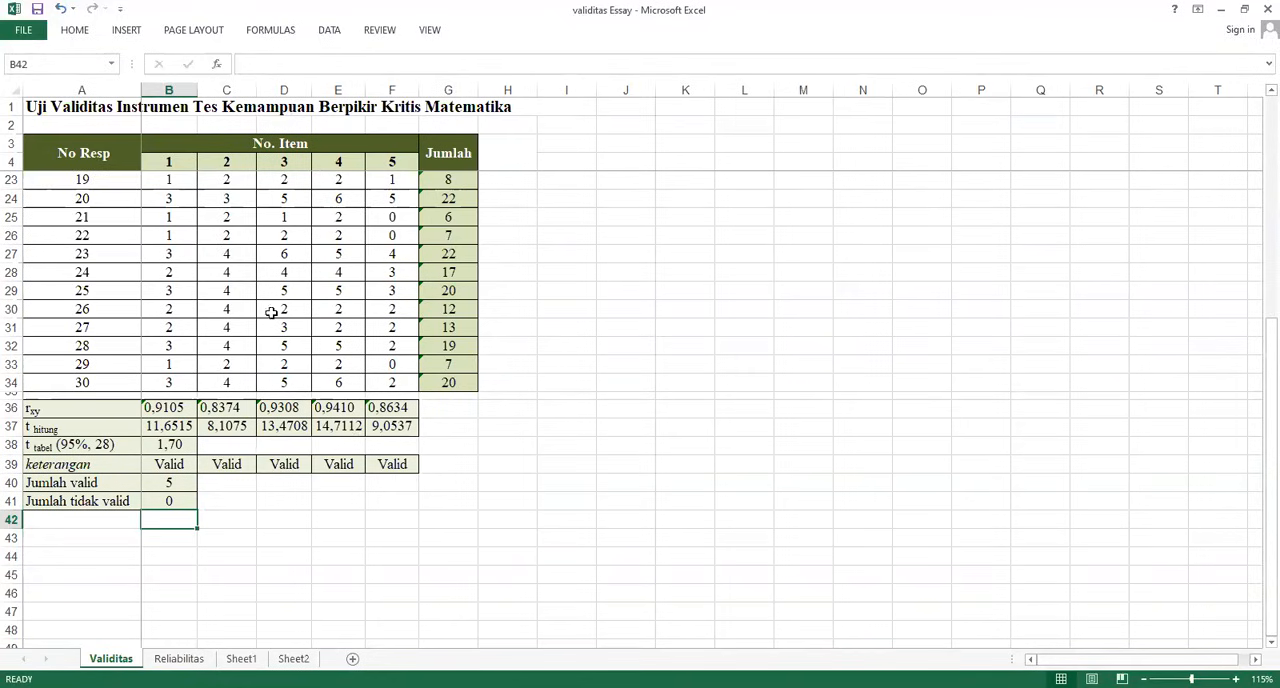
pyautogui.click(178, 658)
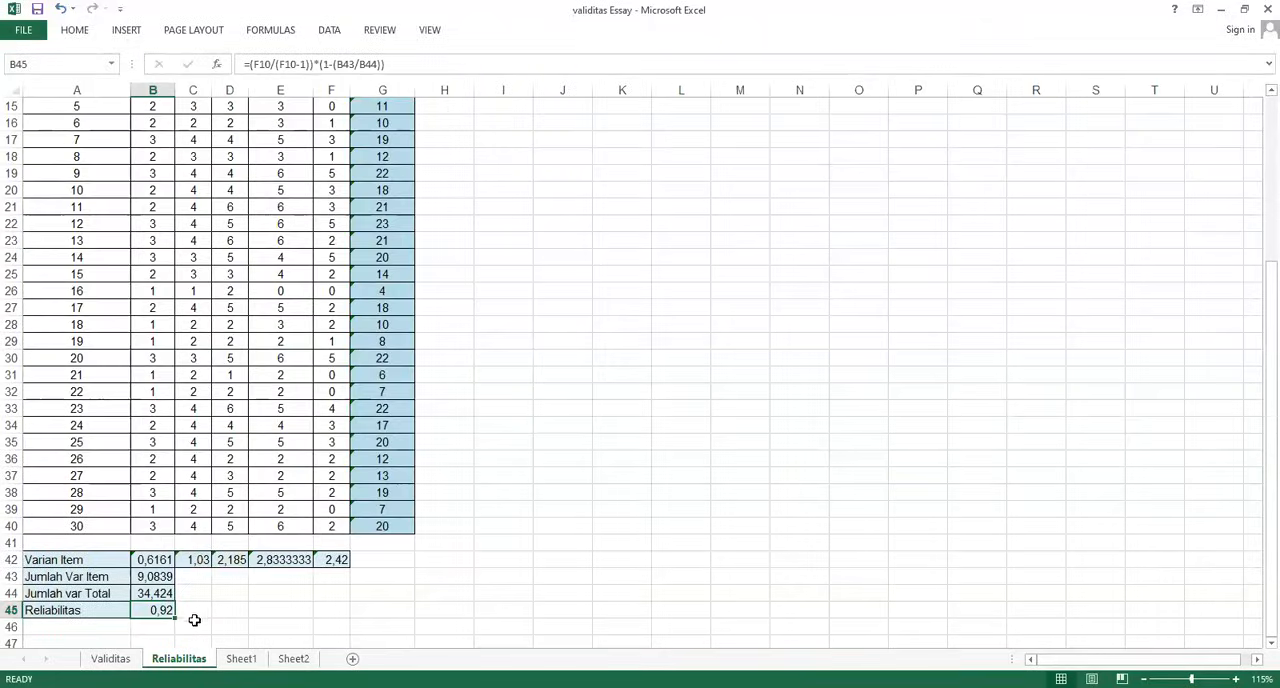